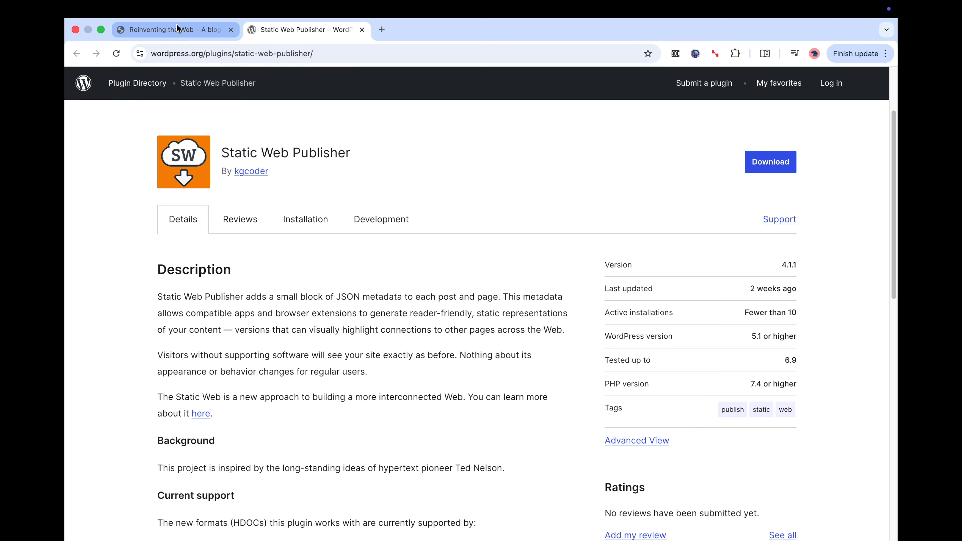
Close the static view of the Reinventing the Web home page and create a new post titled "My new post"
click(876, 83)
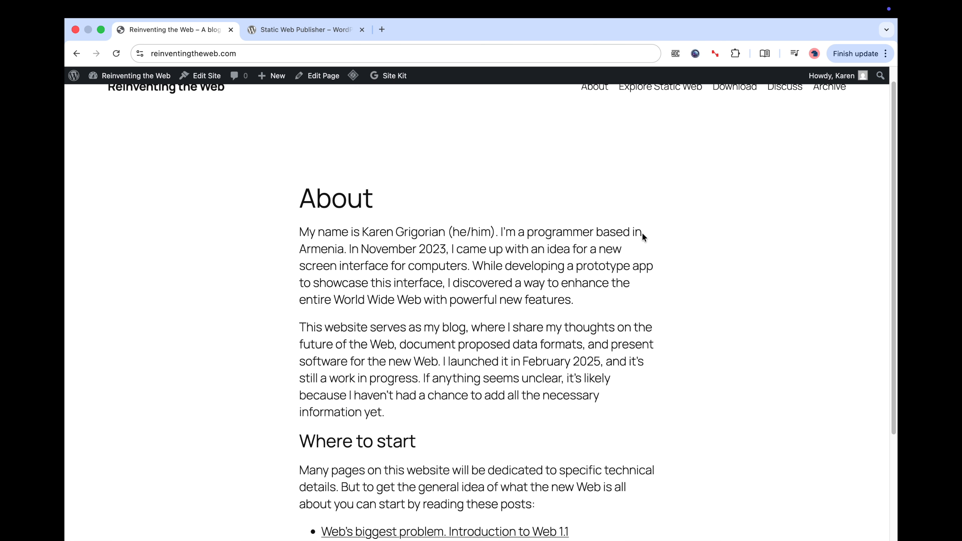
mouse_move(271, 76)
click(266, 97)
text(My new post)
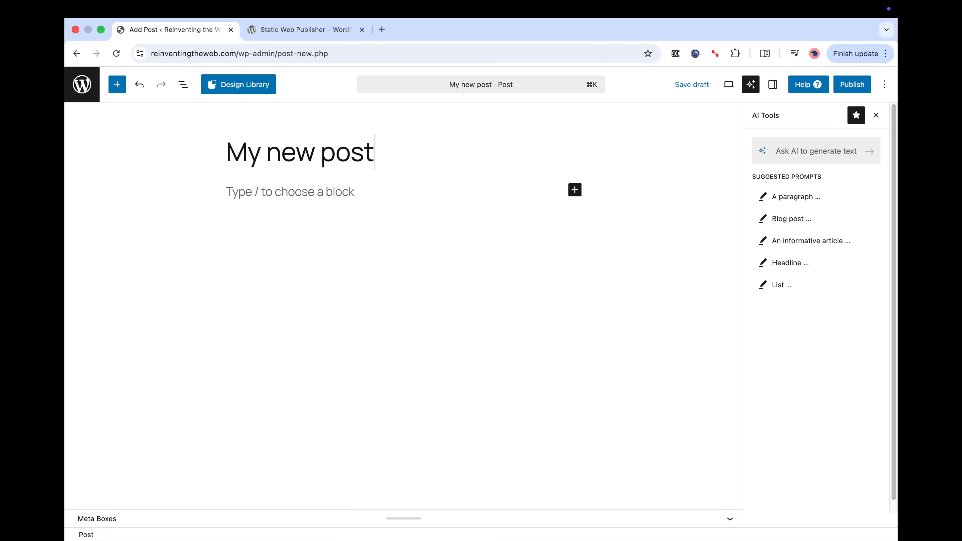
Paste the copied lorem ipsum paragraphs into the post body and save the post as a draft
click(237, 195)
key(super+v)
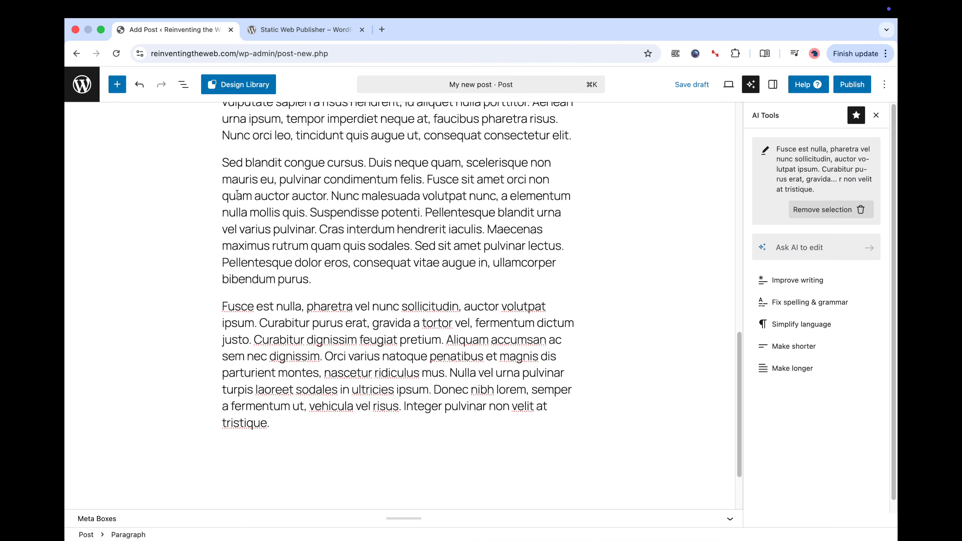
scroll(345, 210, up, 5)
scroll(344, 211, up, 3)
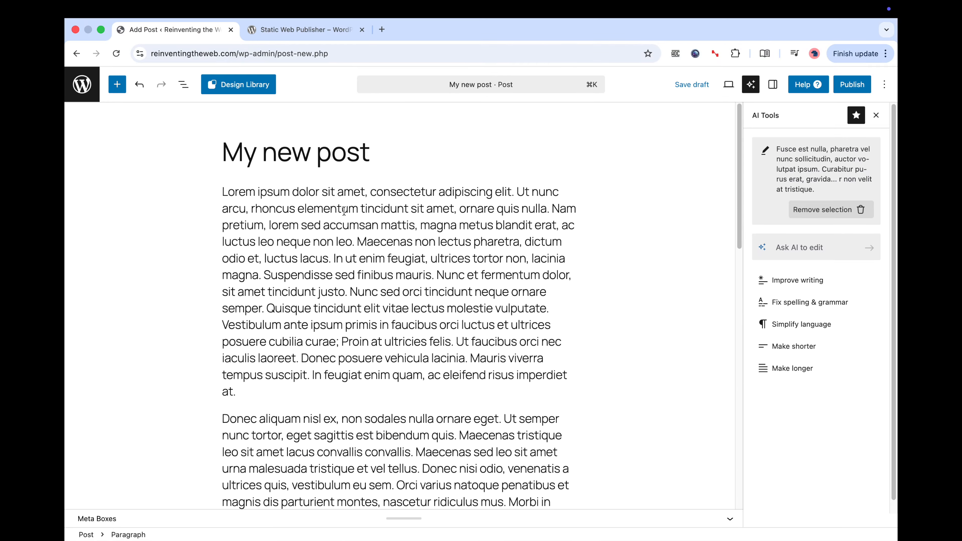
click(684, 85)
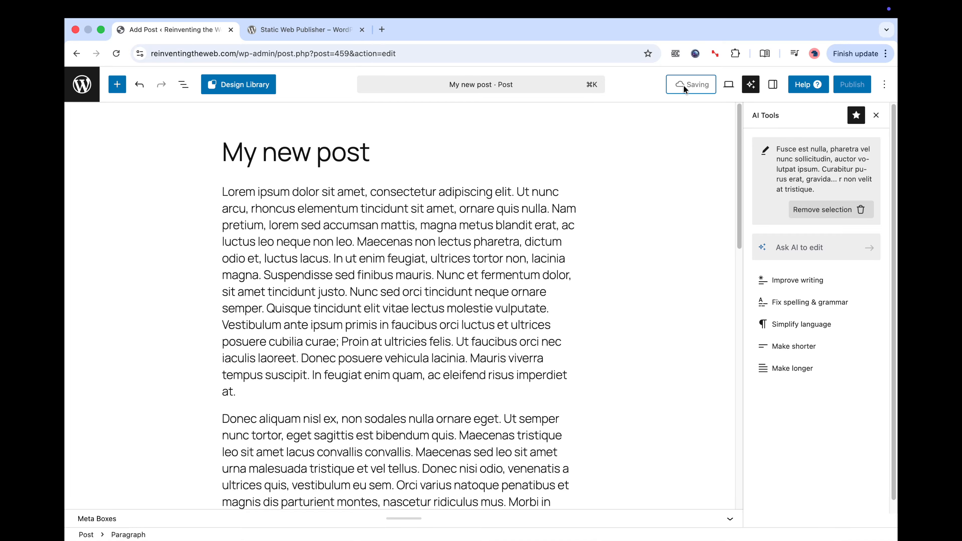
Preview the draft post in a new browser tab and look through its static version
click(729, 85)
click(662, 224)
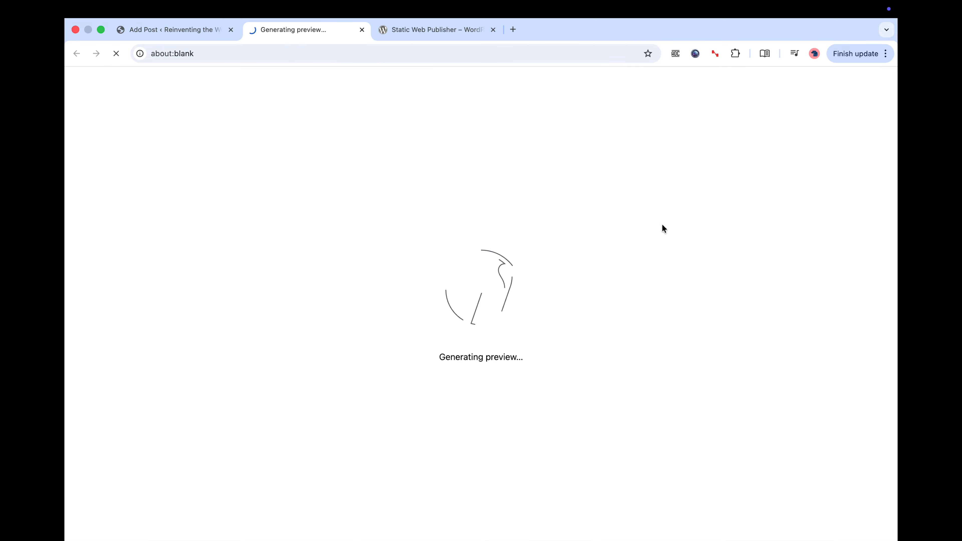
scroll(440, 300, down, 3)
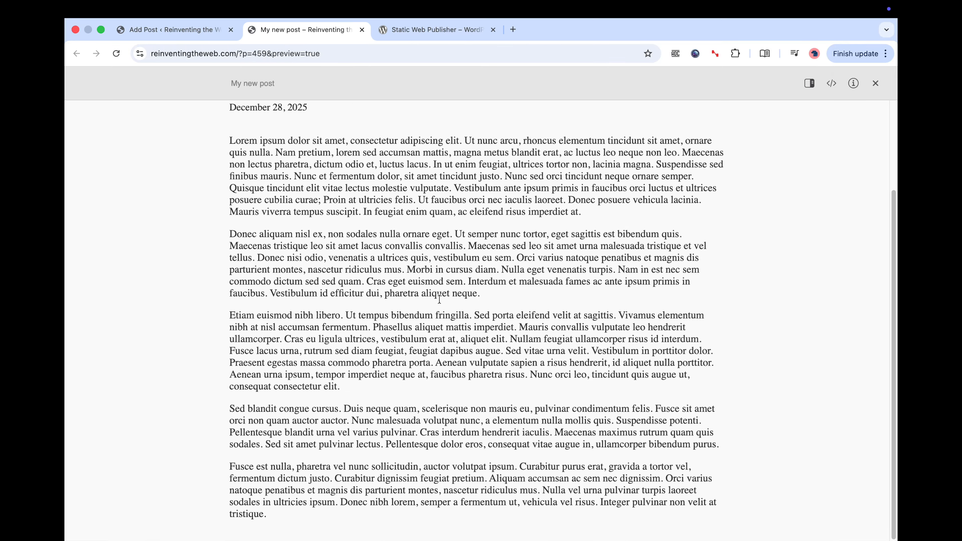
scroll(439, 301, up, 3)
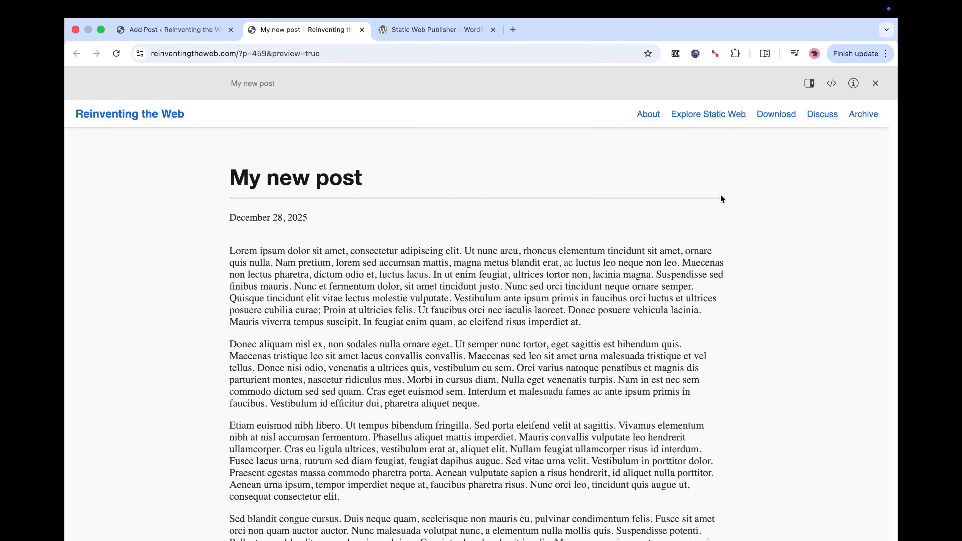
Open the site's Archive in a new tab, go to "A New Interface for Computers" and copy the article's URL
right_click(864, 115)
click(878, 121)
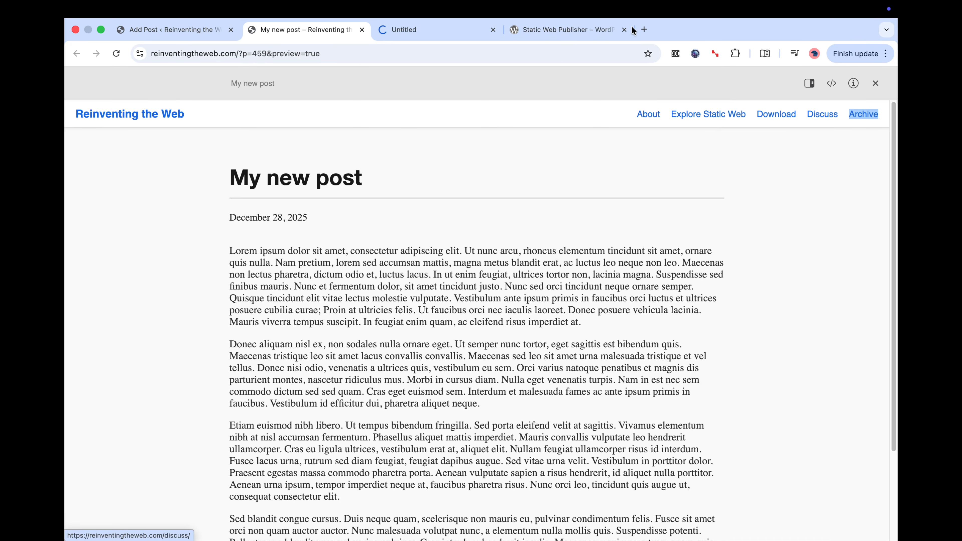
click(410, 31)
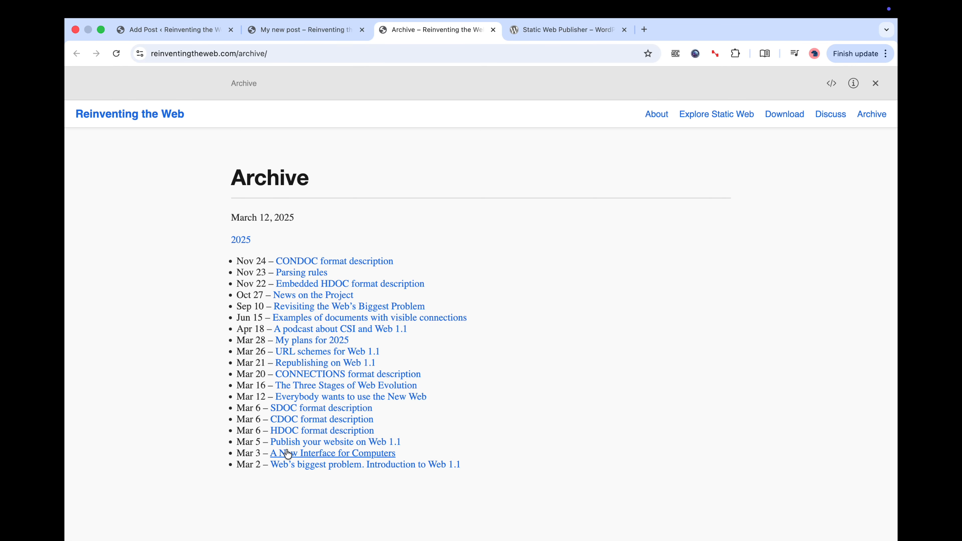
click(313, 453)
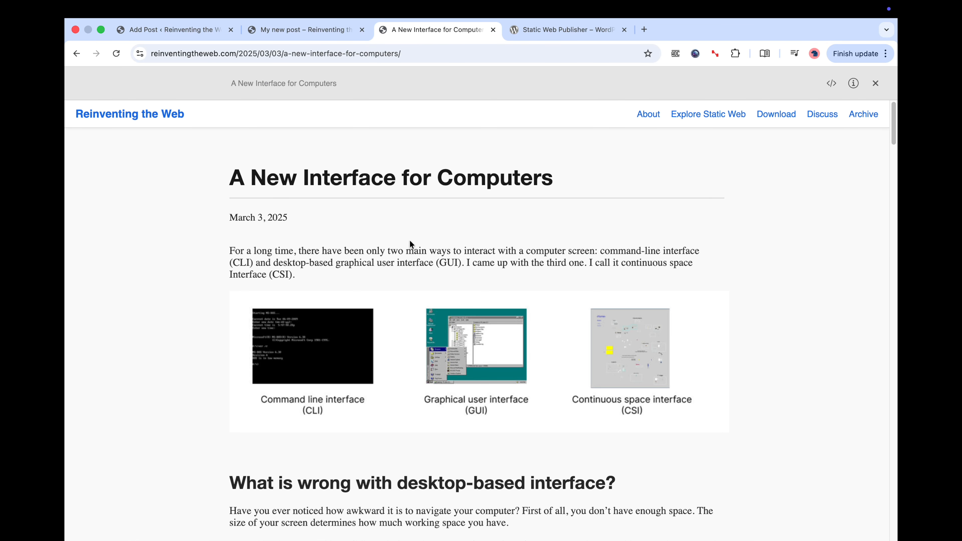
scroll(410, 240, down, 5)
scroll(409, 239, up, 5)
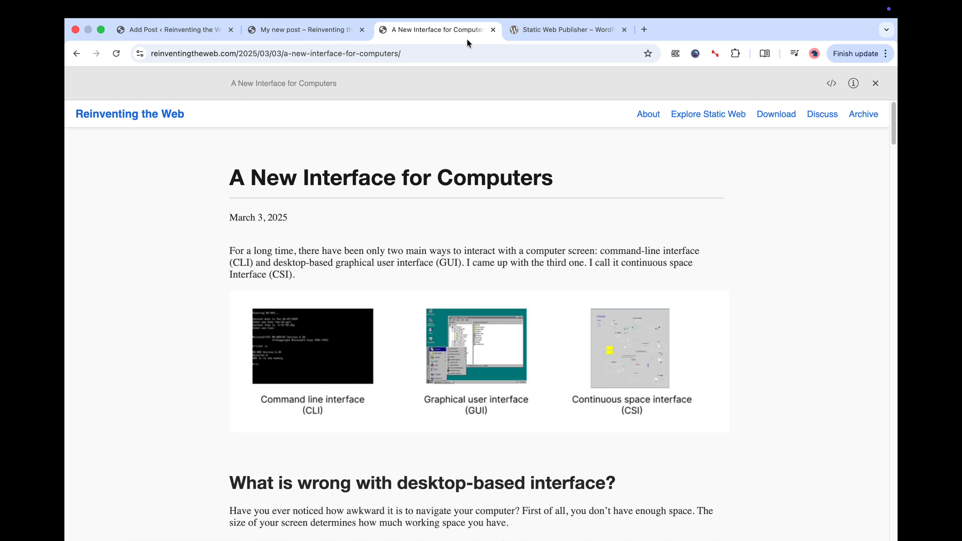
click(395, 53)
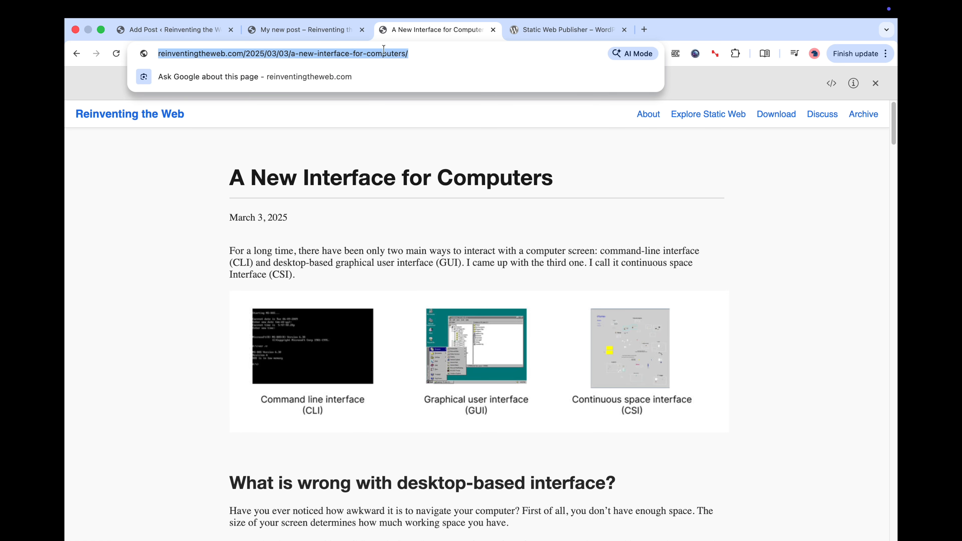
Connect the "My new post" preview to the copied article URL using the Visible Connections extension and show both pages side by side
click(282, 30)
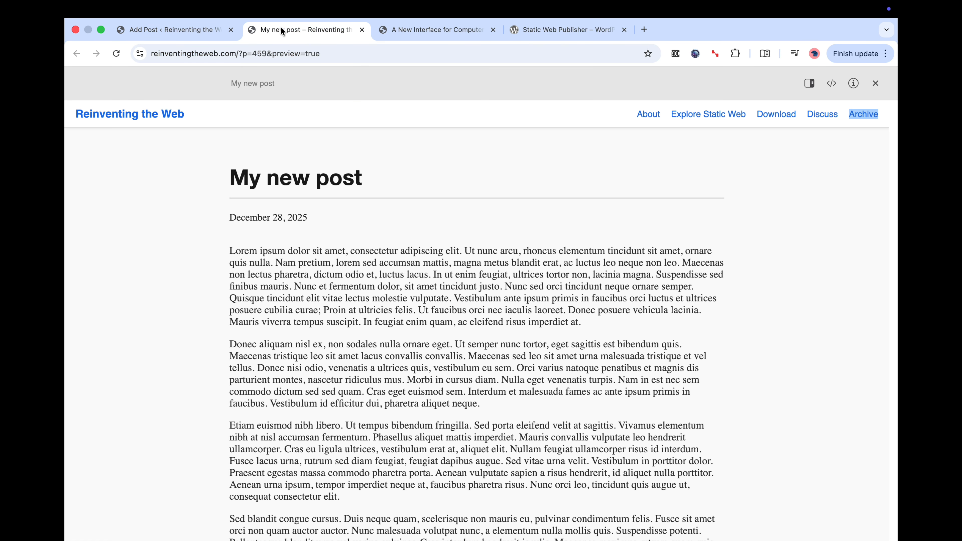
click(715, 53)
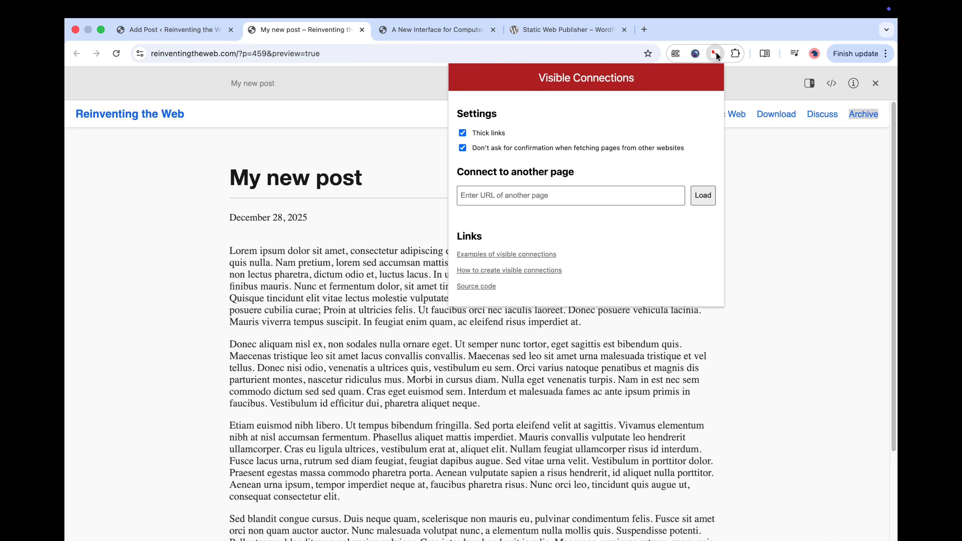
click(487, 196)
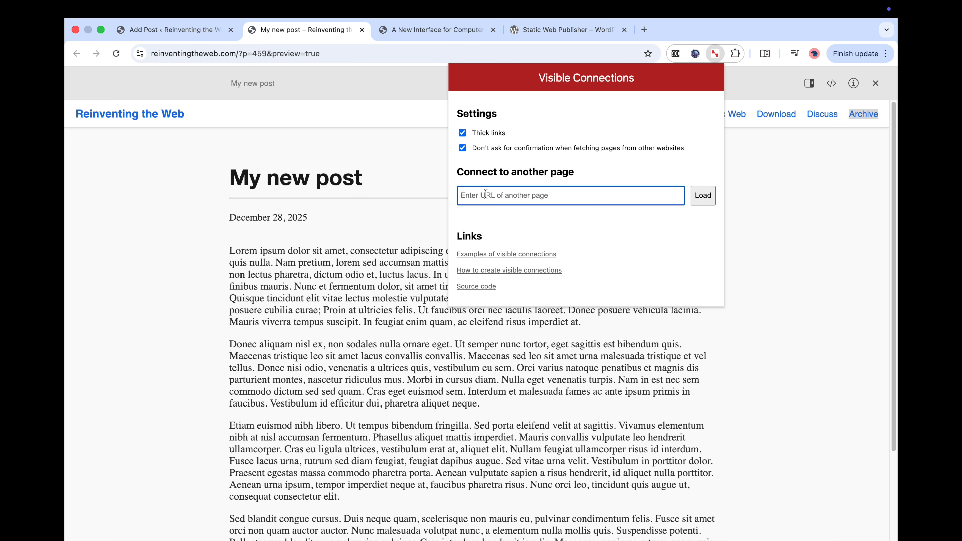
key(super+v)
click(700, 193)
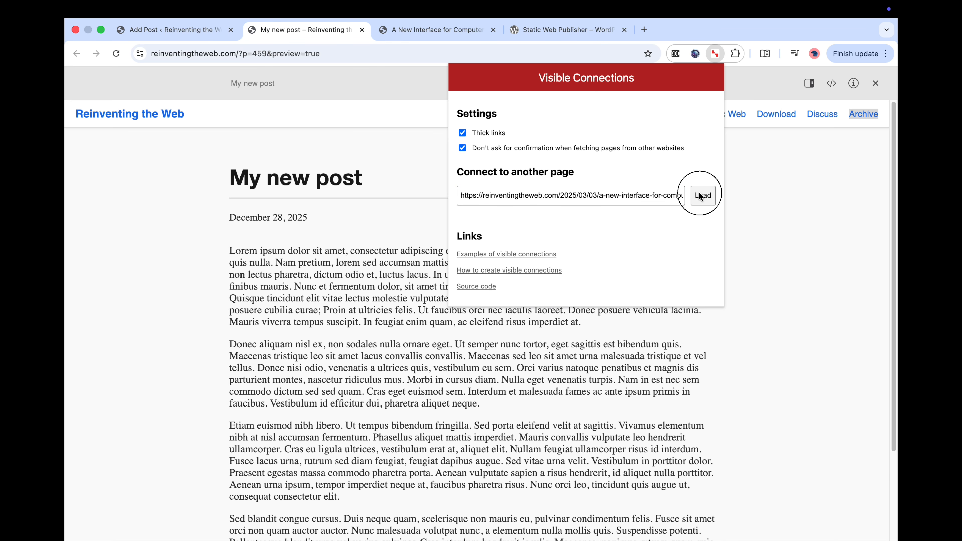
click(394, 165)
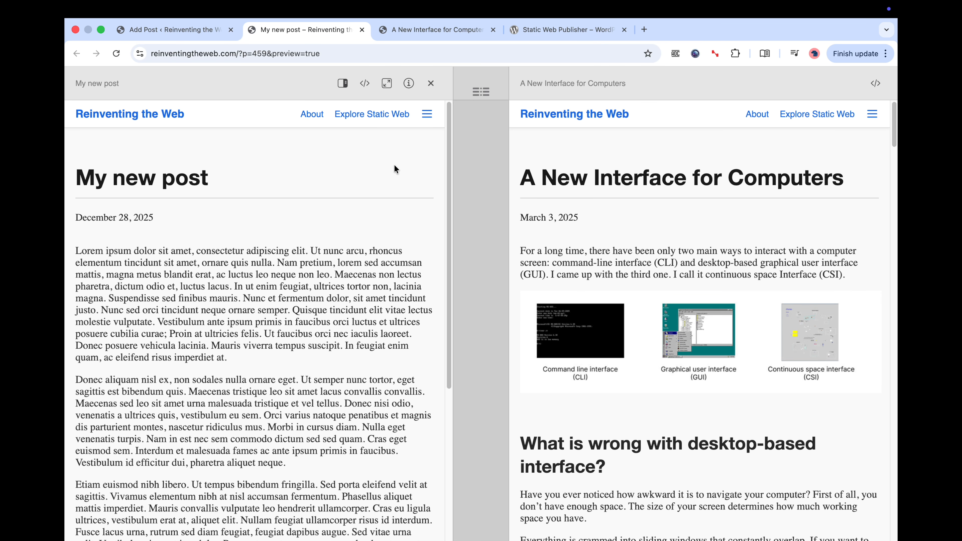
Link the post's "Donec aliquam nisl ex" paragraph to the article's "Everything is crammed into sliding windows" paragraph
scroll(640, 287, down, 12)
scroll(640, 285, up, 12)
scroll(265, 333, down, 4)
scroll(264, 333, up, 3)
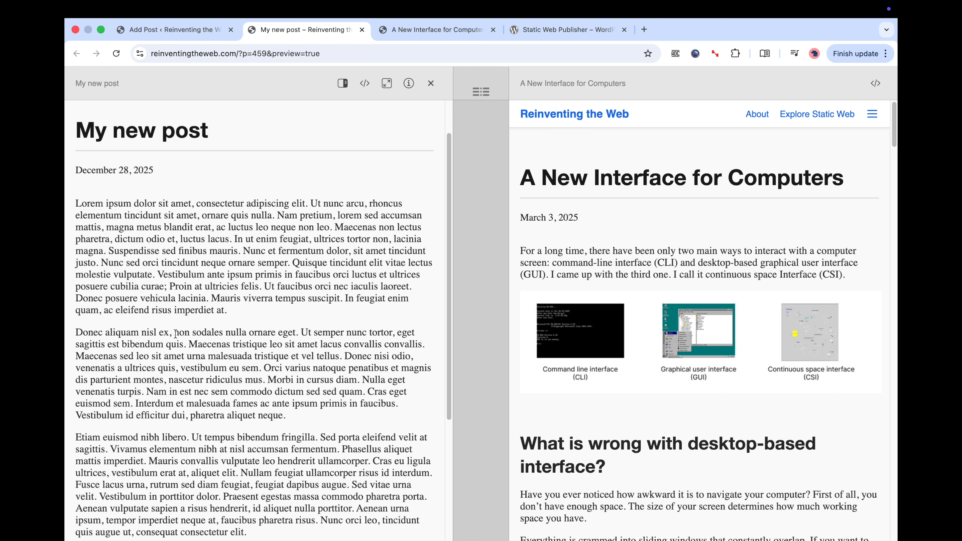
drag(76, 332, 284, 415)
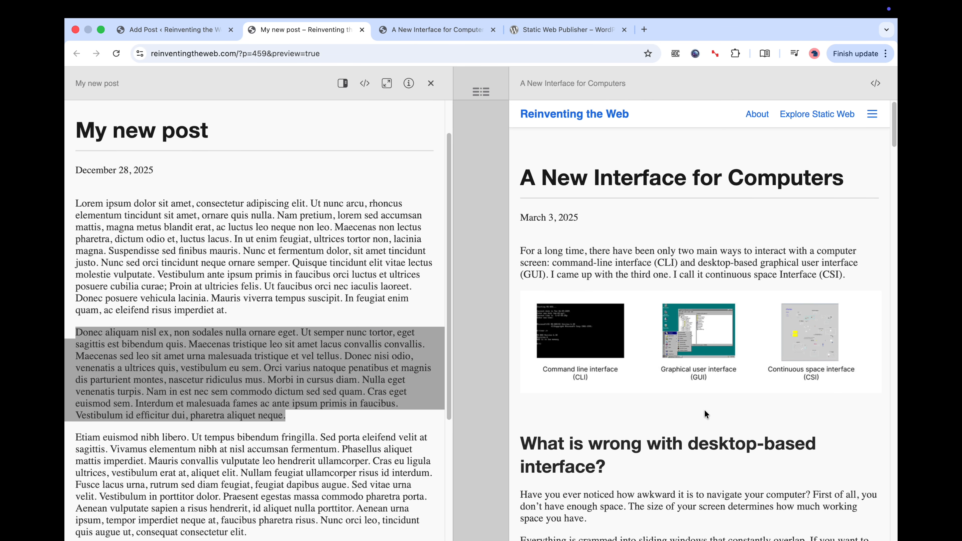
scroll(707, 352, down, 5)
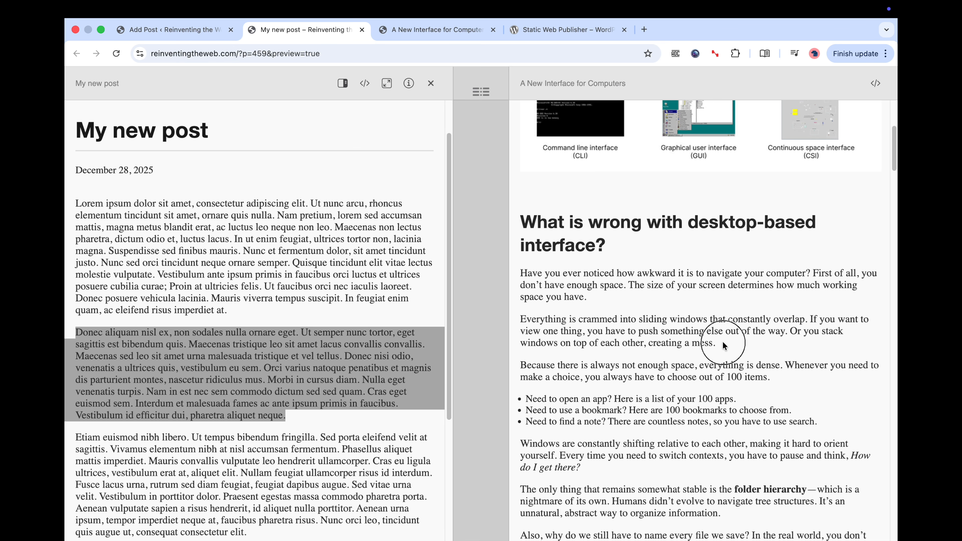
drag(720, 343, 508, 321)
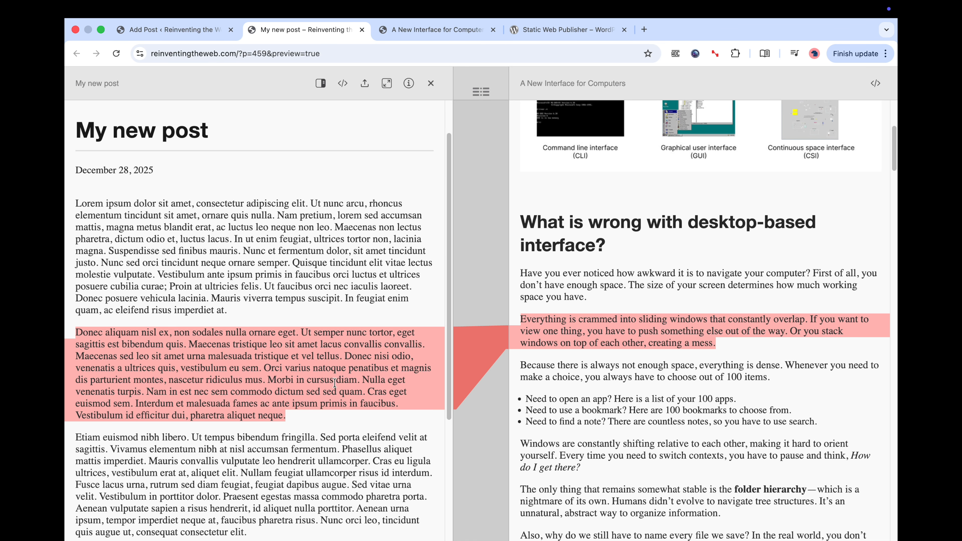
Link the sentence "Duis neque quam, scelerisque non mauris eu, pulvinar condimentum felis" to the article's paragraph about the folder hierarchy
scroll(298, 271, down, 5)
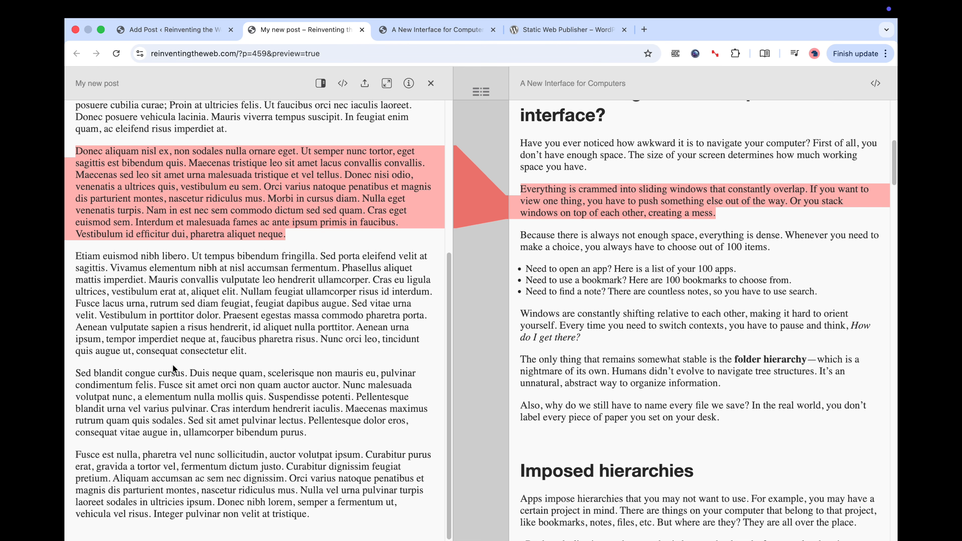
drag(190, 372, 153, 387)
key(l)
drag(520, 360, 723, 386)
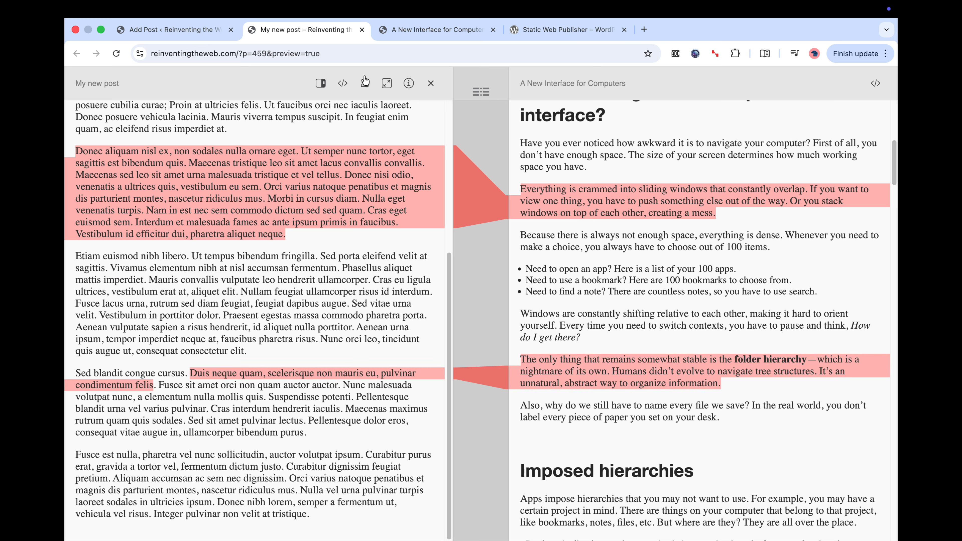
Copy the exported connections source code into the post's Connections Info under Static Web Link Settings and save the draft
click(365, 85)
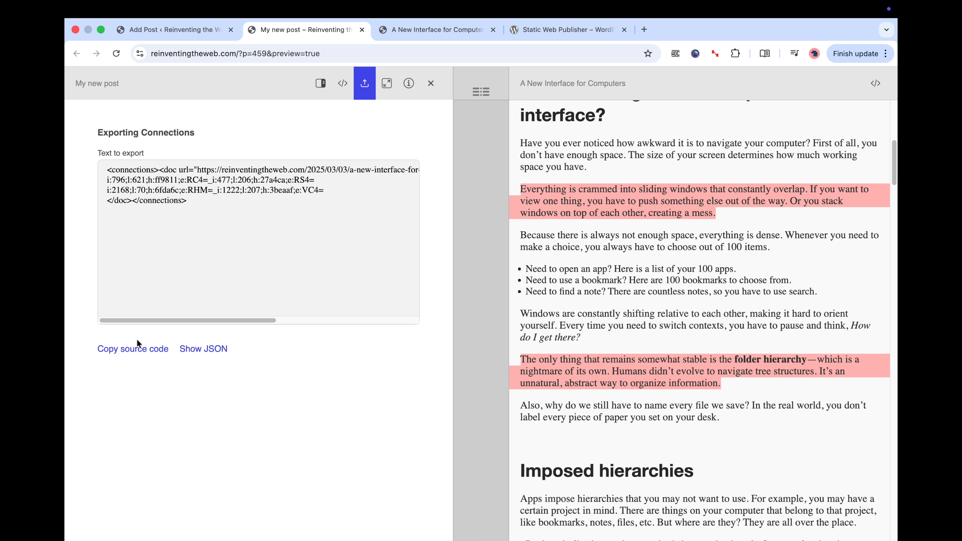
click(129, 356)
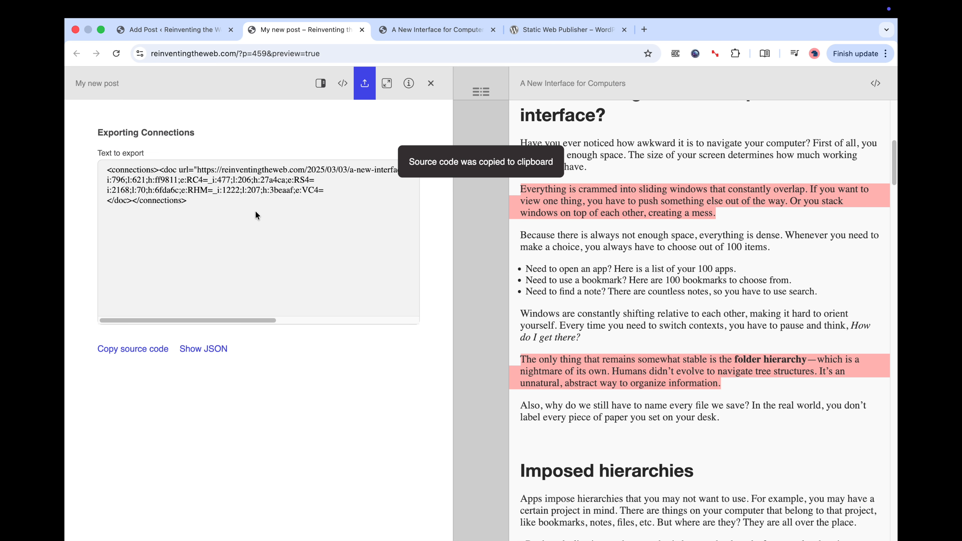
click(170, 29)
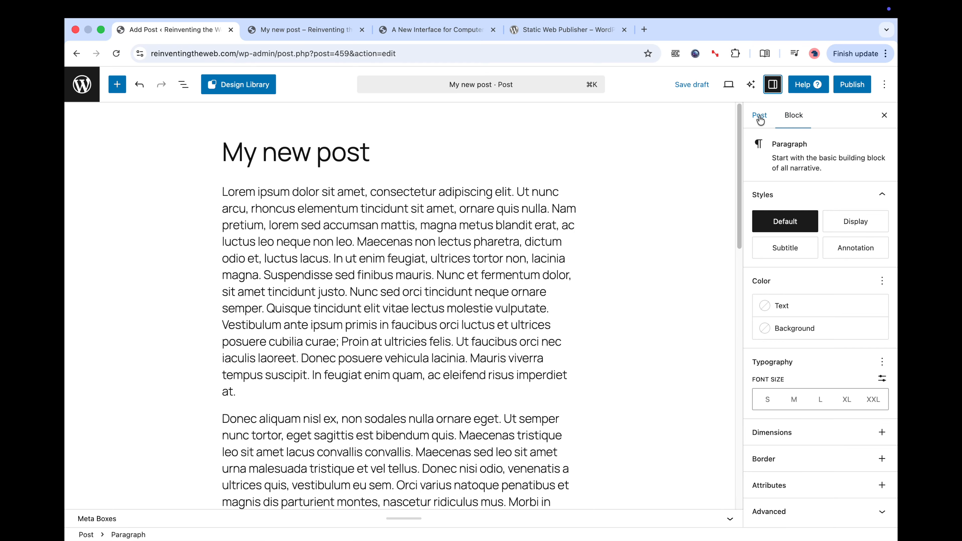
click(759, 116)
scroll(803, 349, down, 8)
scroll(804, 349, down, 2)
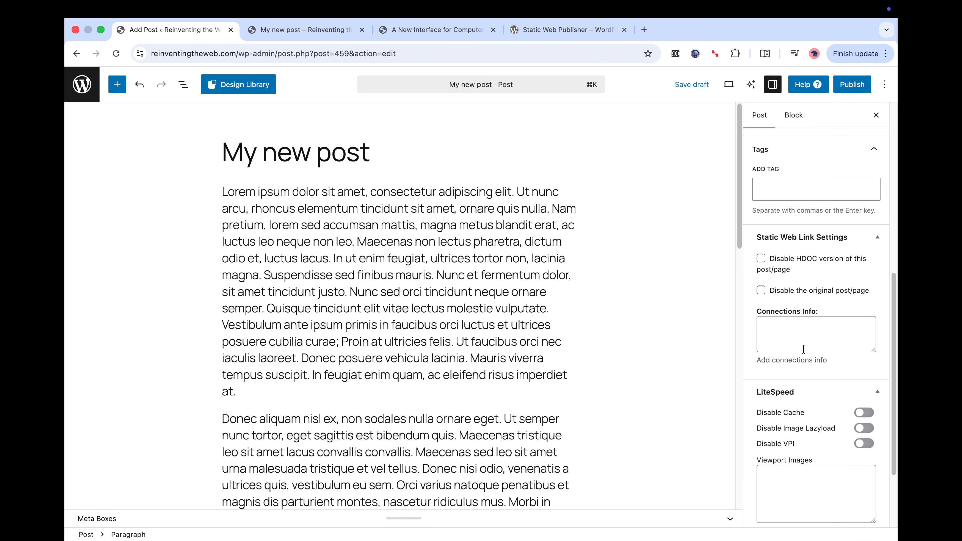
click(769, 328)
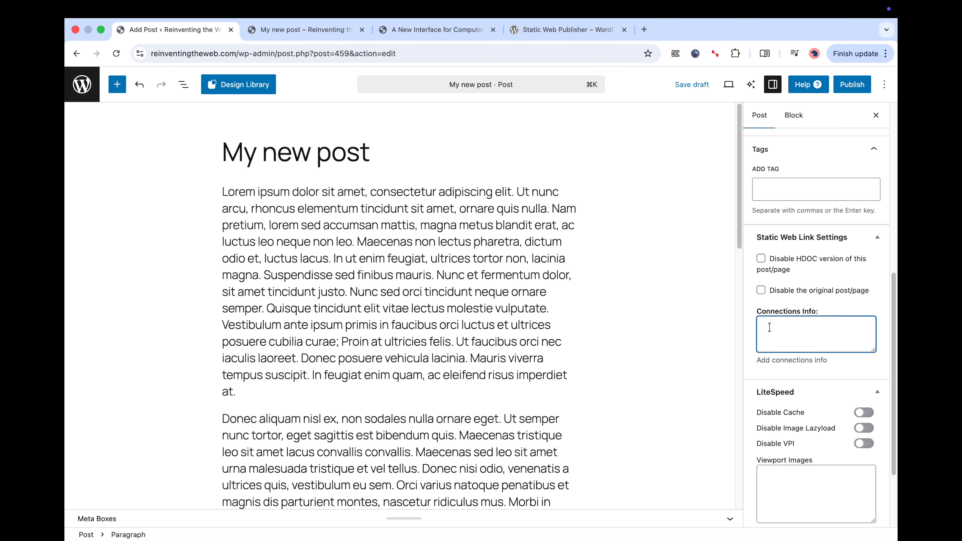
key(super+v)
click(691, 85)
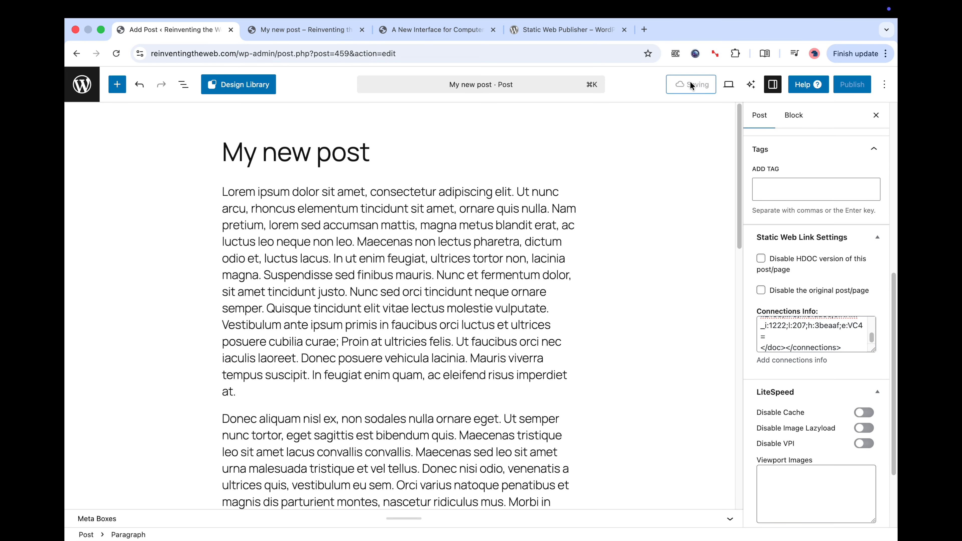
Reload the "My new post" preview and examine its highlighted passages alongside the connected article
click(301, 31)
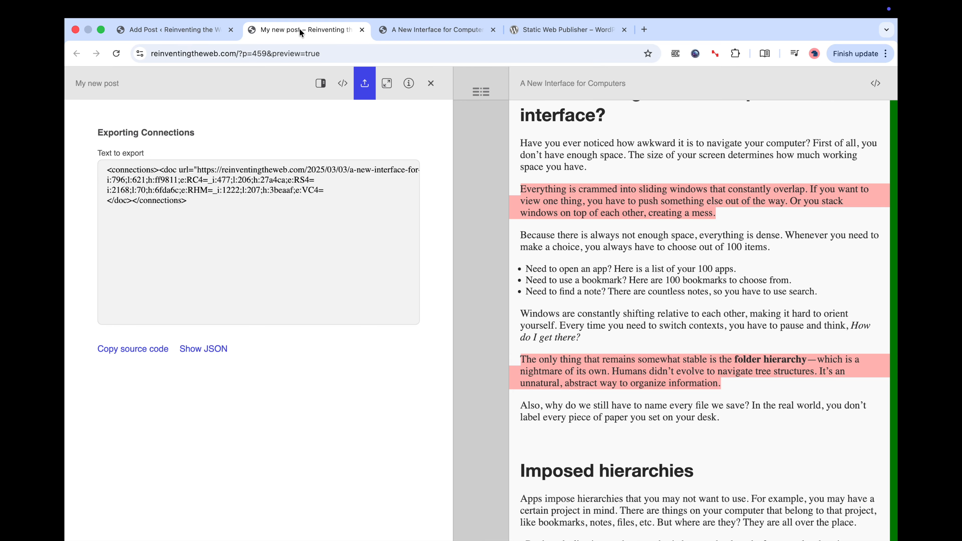
click(117, 53)
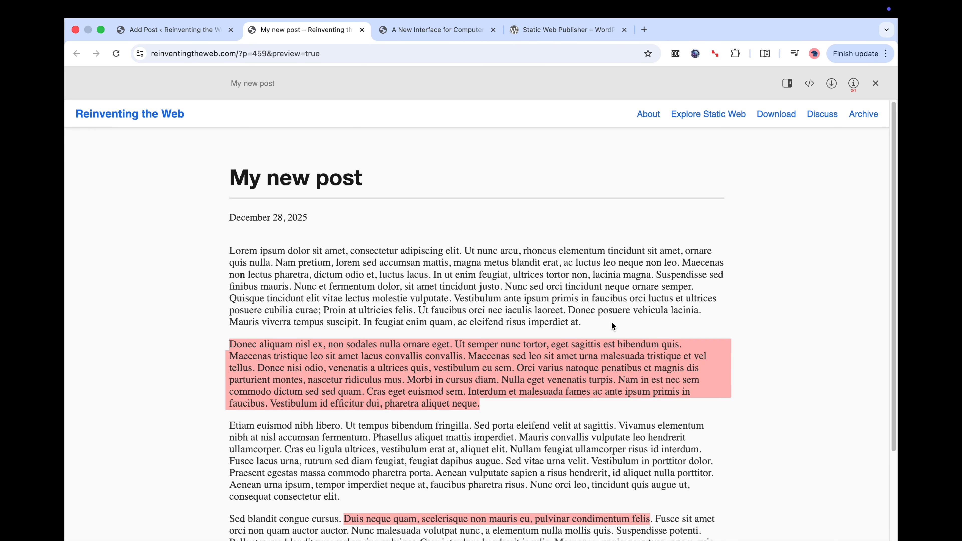
scroll(613, 325, down, 3)
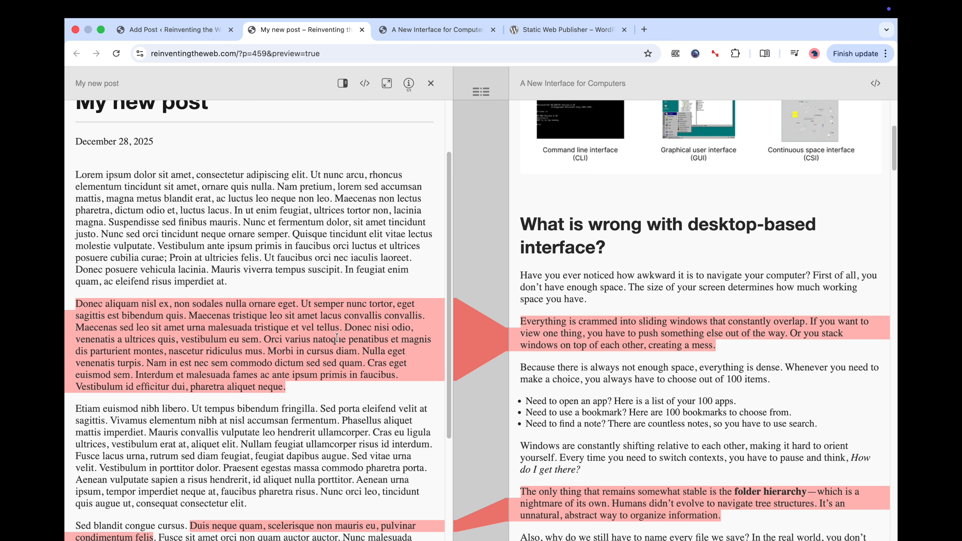
scroll(335, 433, down, 6)
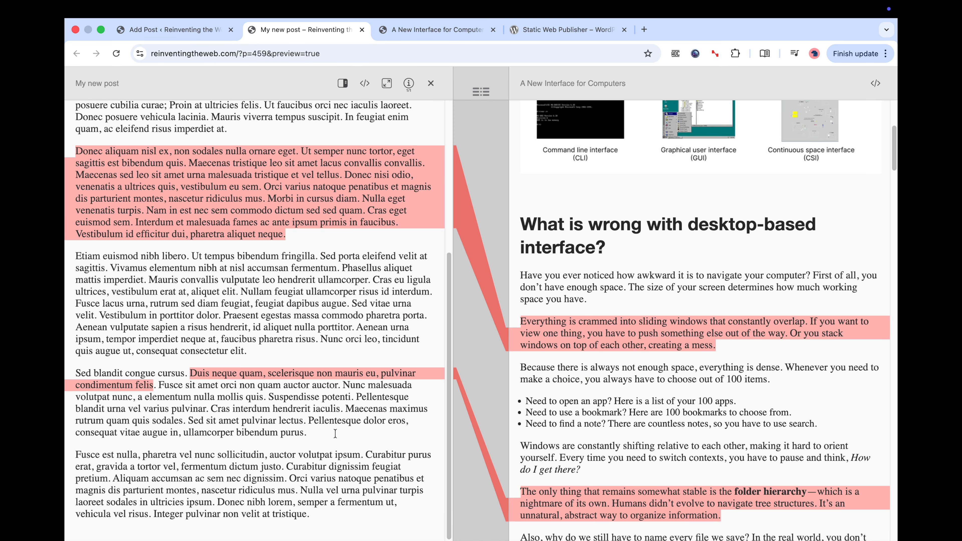
click(304, 375)
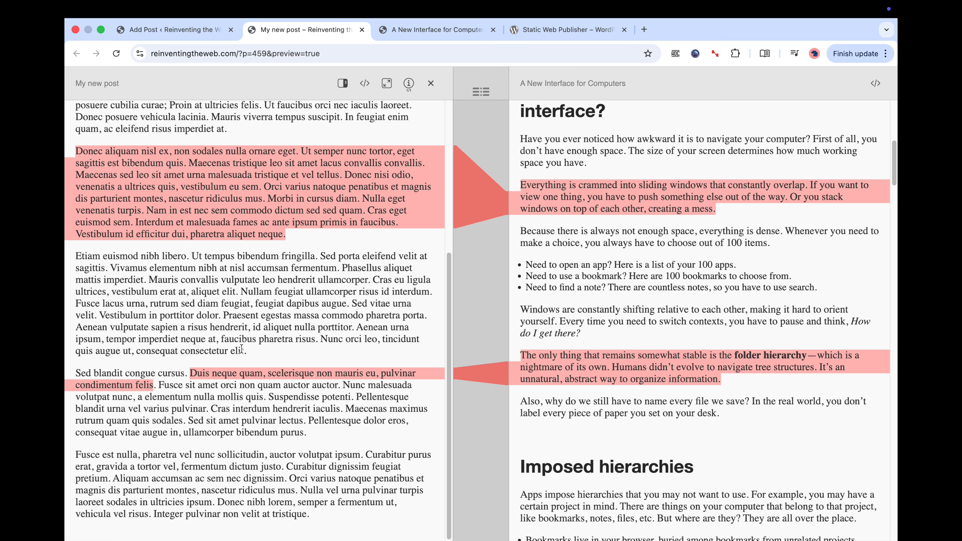
Link the "Praesent egestas massa commodo pharetra porta" passage to the "Need to find a note?" bullet, then delete that connection
drag(253, 352, 223, 315)
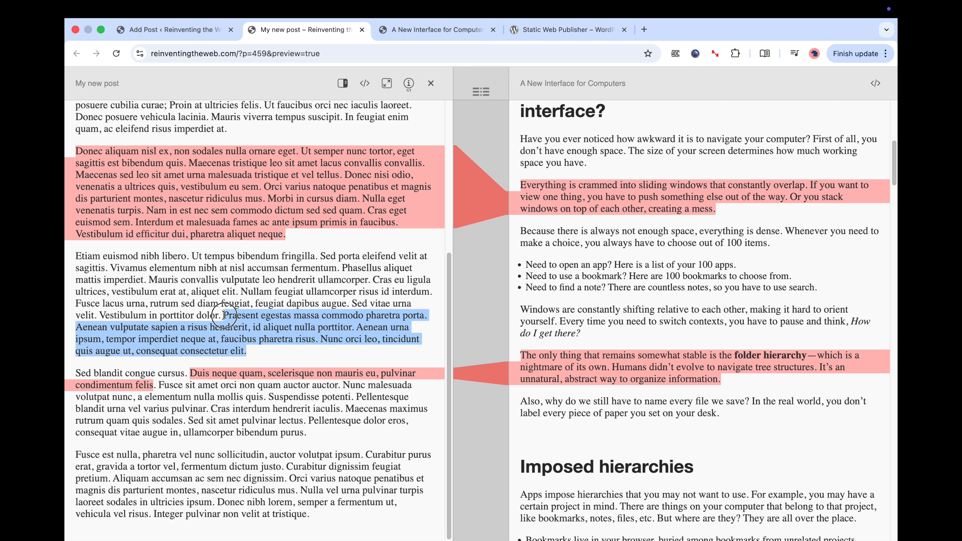
drag(527, 287, 831, 289)
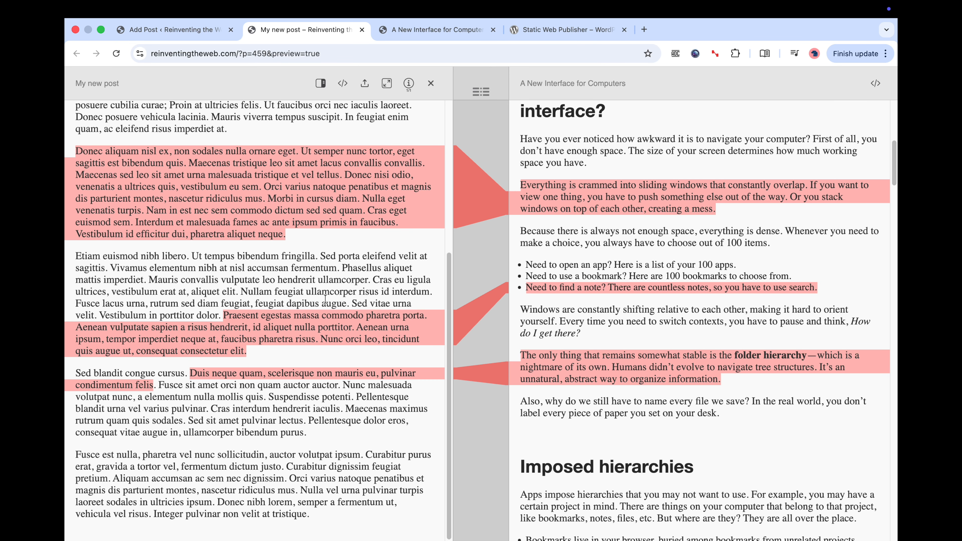
click(483, 309)
key(BackSpace)
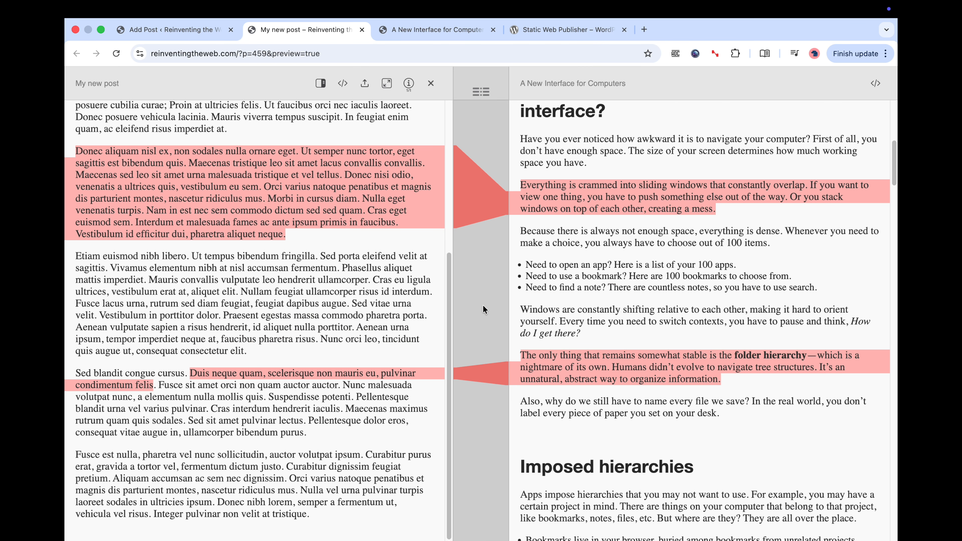
Link "Nullam feugiat ullamcorper risus id interdum. Fusce lacus urna, rutrum sed diam feugiat, feugiat dapibus augue." to the article's "Windows are constantly shifting" paragraph
scroll(221, 297, up, 5)
scroll(221, 297, down, 4)
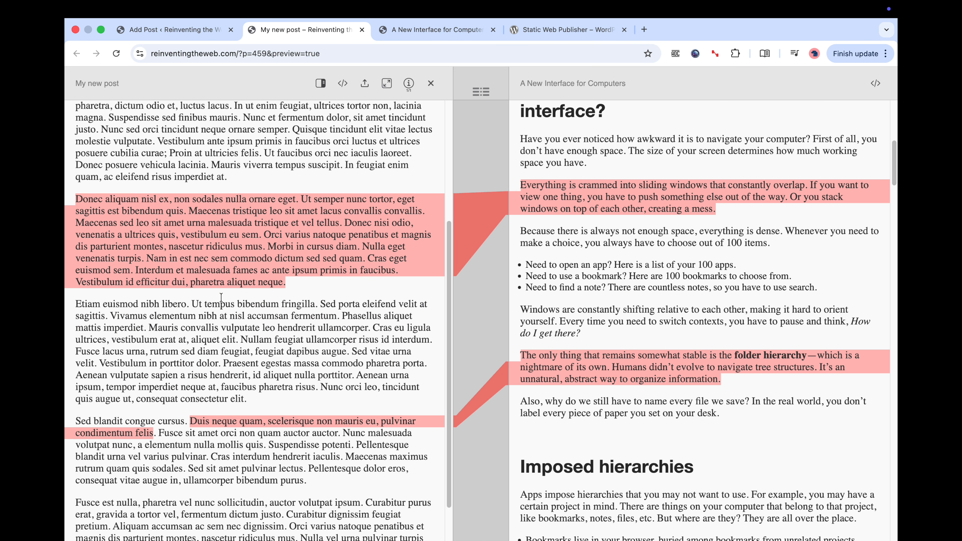
drag(225, 362, 284, 375)
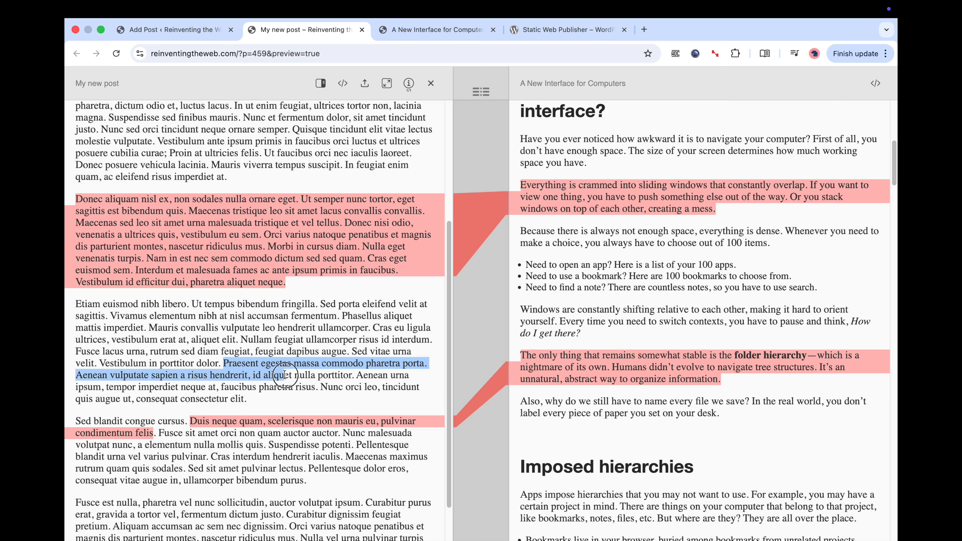
click(345, 367)
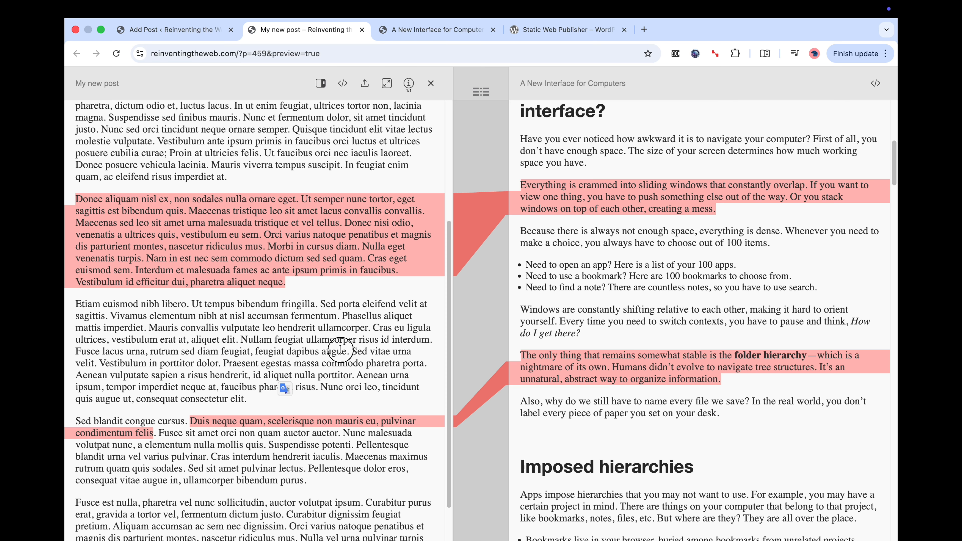
scroll(317, 315, up, 4)
scroll(317, 316, down, 3)
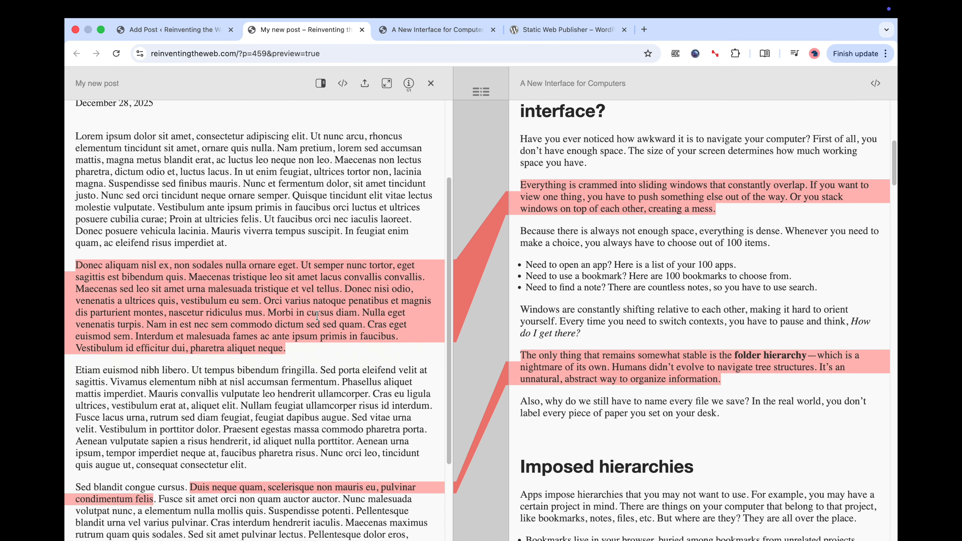
drag(241, 365, 349, 378)
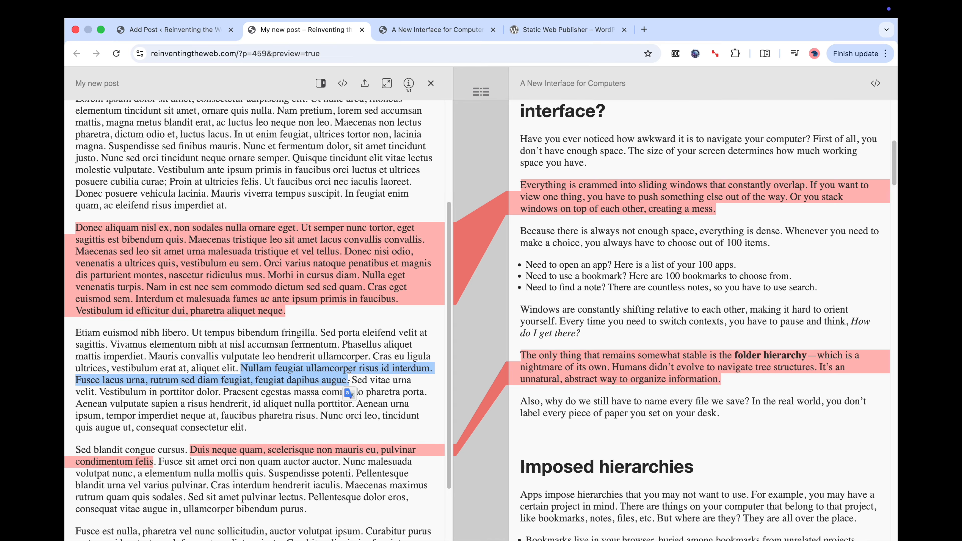
drag(582, 332, 517, 311)
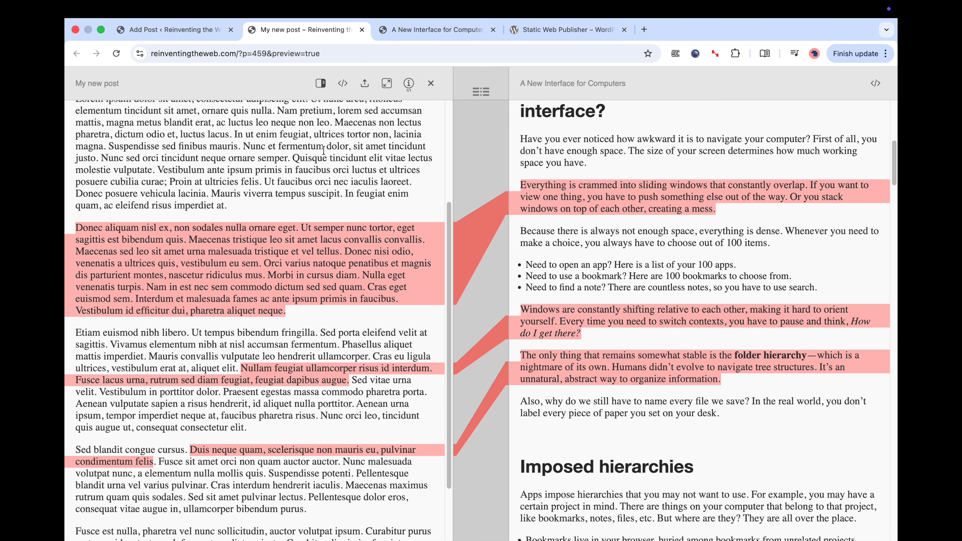
Replace the post's Connections Info with the newly exported connections source code and save the draft
click(364, 82)
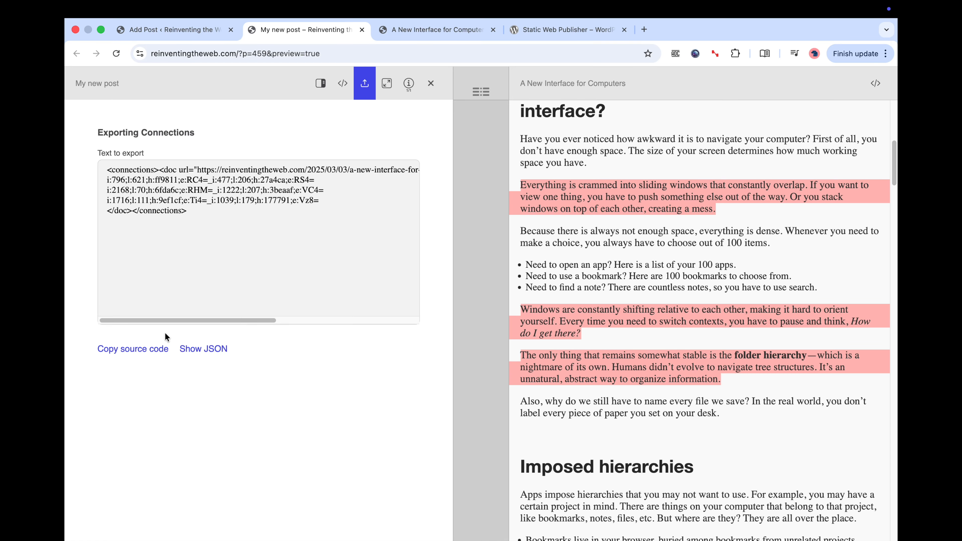
click(133, 349)
click(190, 30)
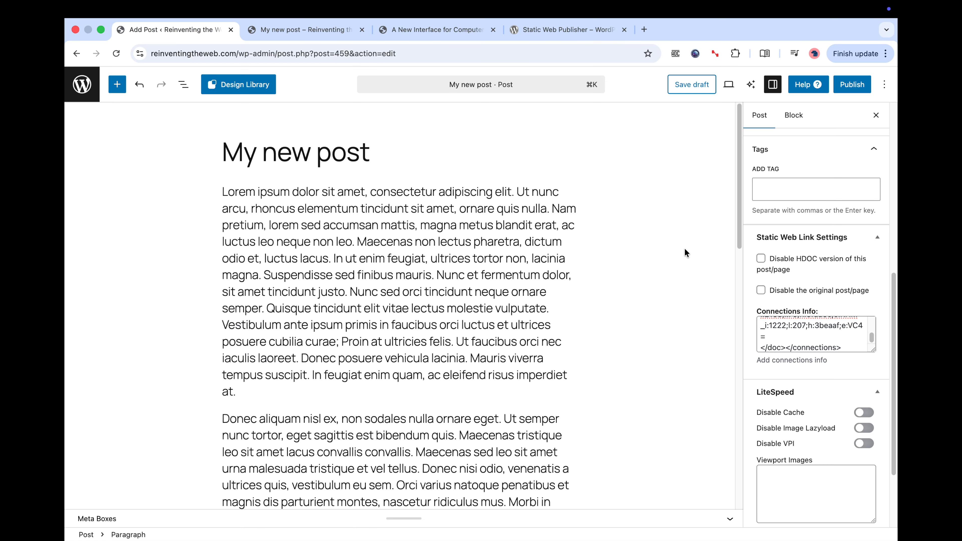
click(817, 345)
key(super+a)
key(BackSpace)
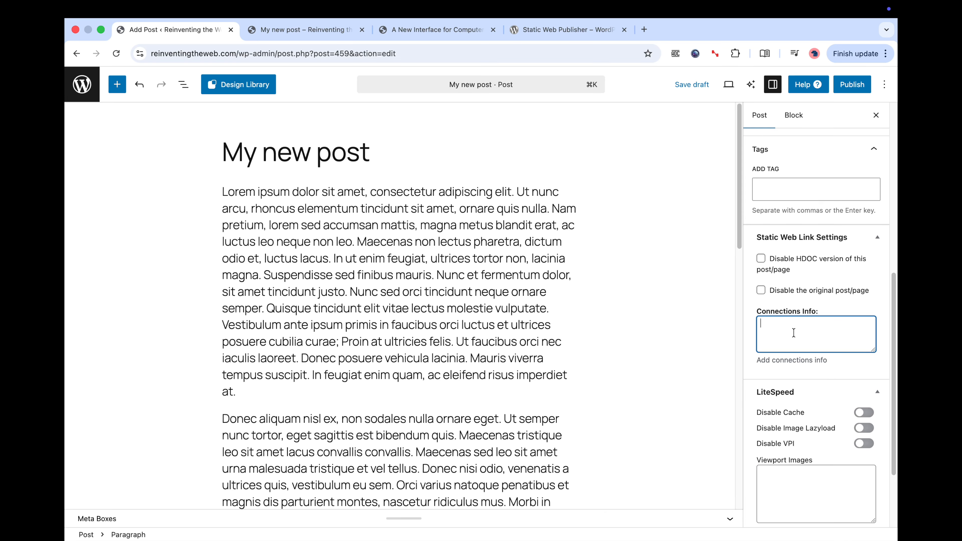
key(super+v)
click(691, 84)
Reload the "My new post" preview and open the connection from its highlighted "Nullam feugiat ullamcorper" passage
click(303, 29)
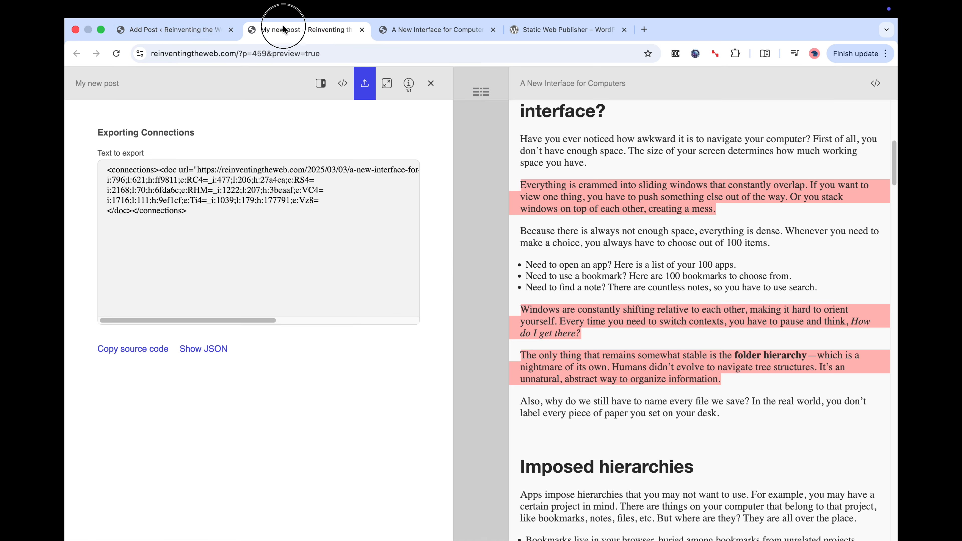
click(117, 54)
scroll(424, 315, down, 2)
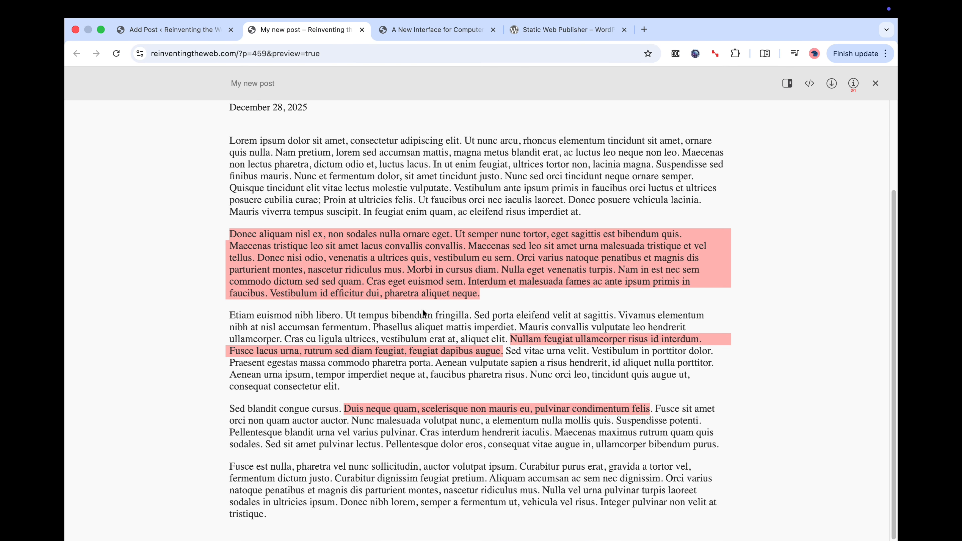
click(436, 346)
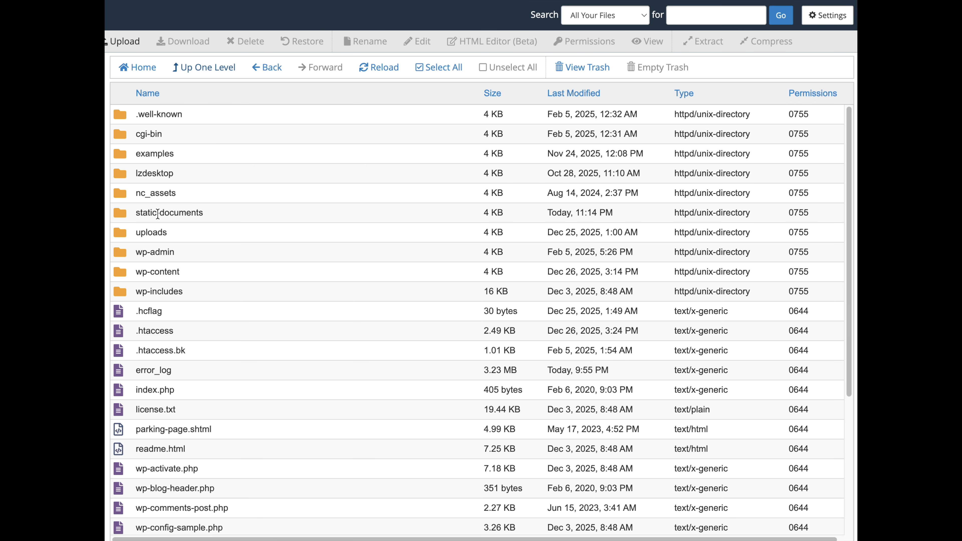
Find example.hdoc in the website's static documents folder and examine the source code of its published page
double_click(120, 213)
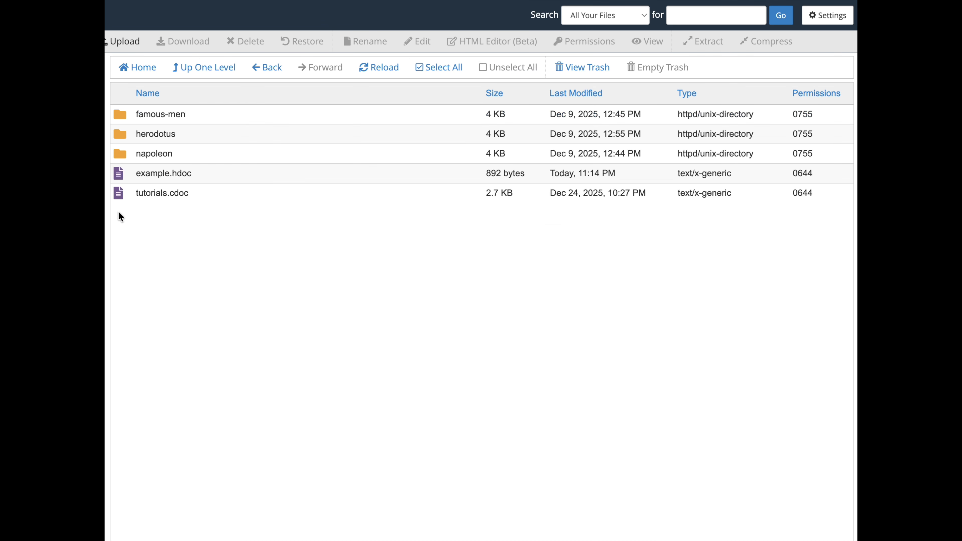
click(121, 175)
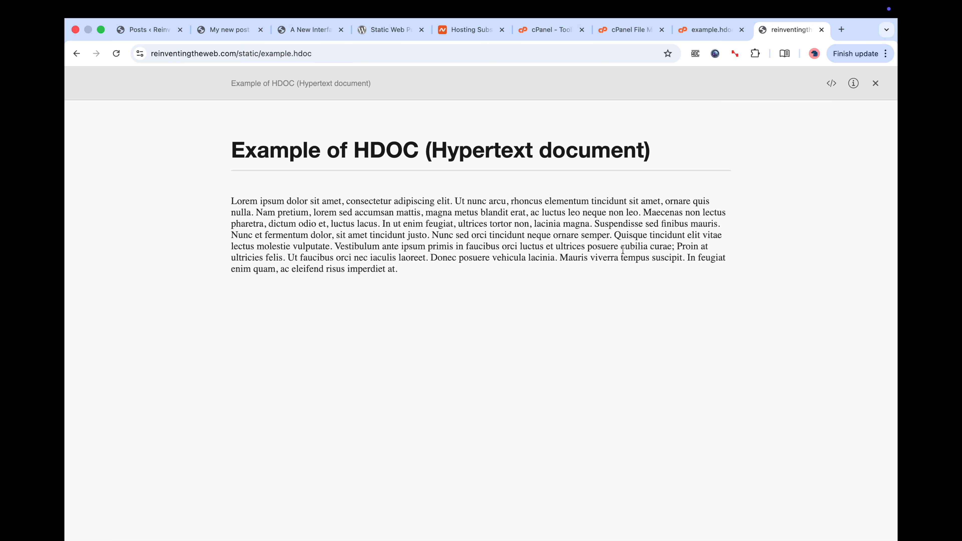
click(832, 83)
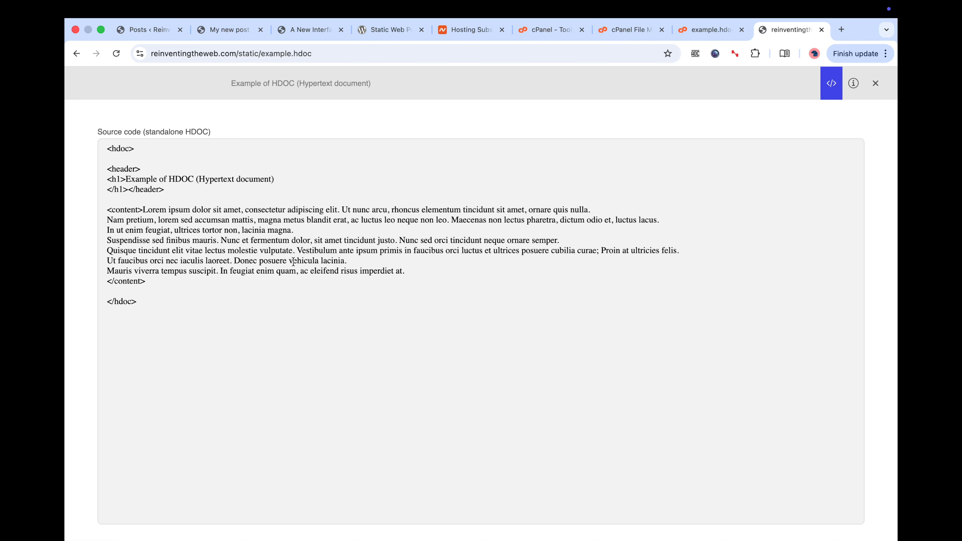
click(830, 85)
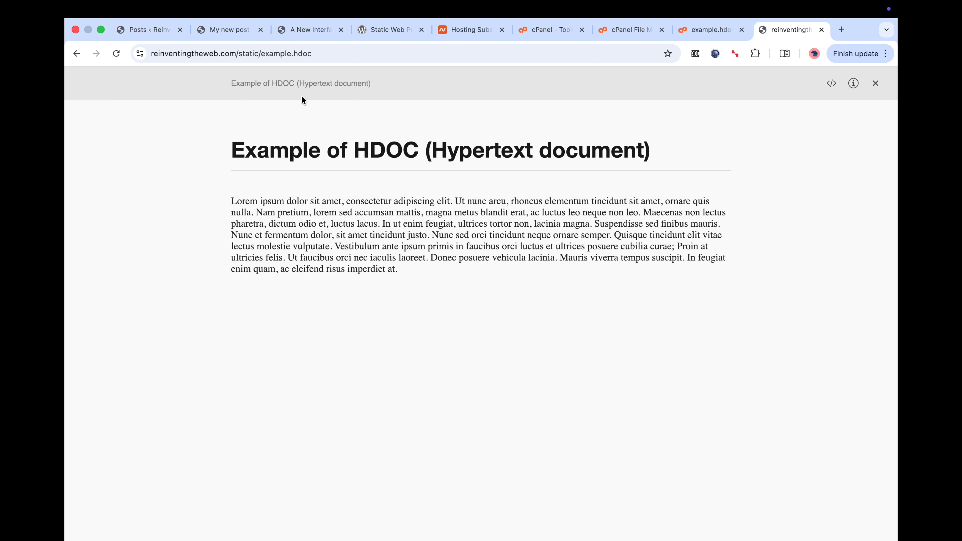
Copy the URL of "A New Interface for Computers" and load it beside the example.hdoc page with Visible Connections
click(296, 31)
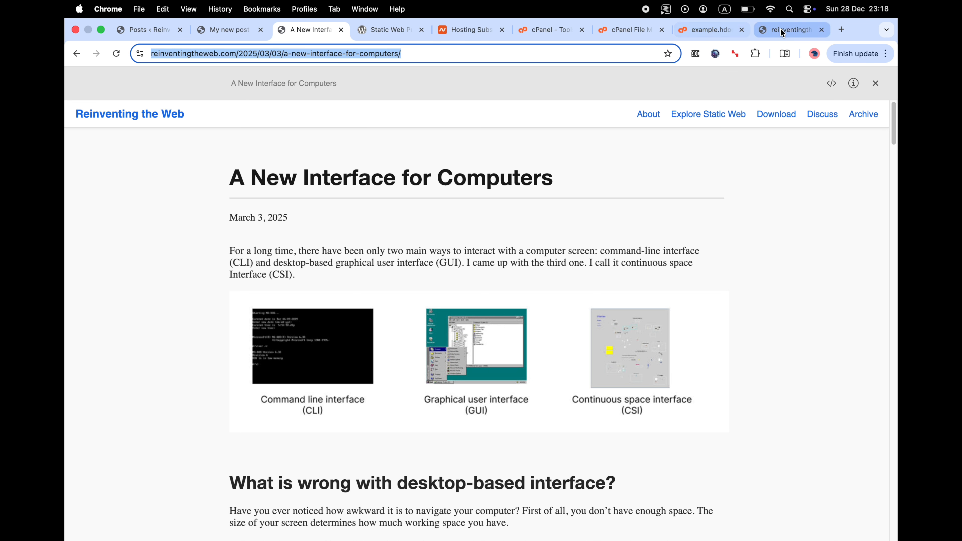
click(790, 30)
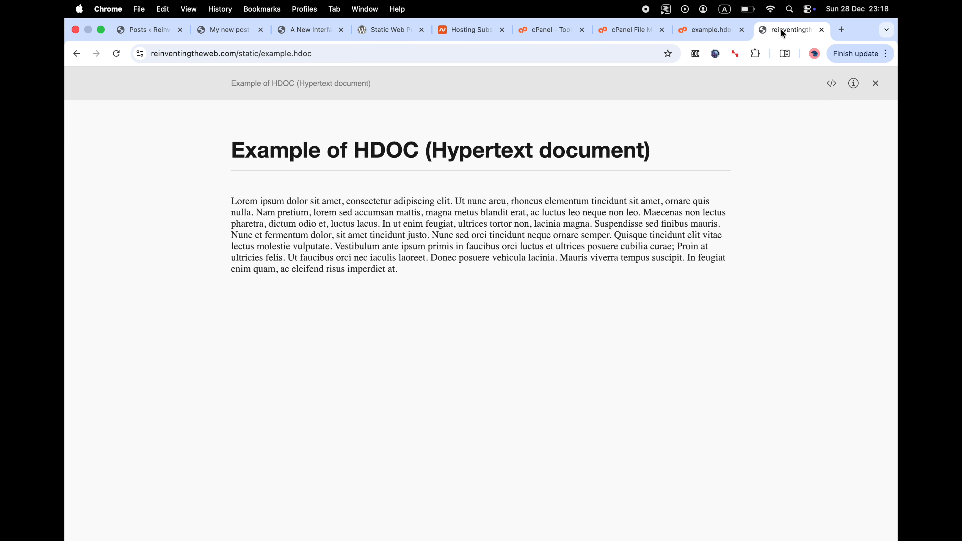
click(735, 54)
click(499, 197)
key(super+v)
click(723, 194)
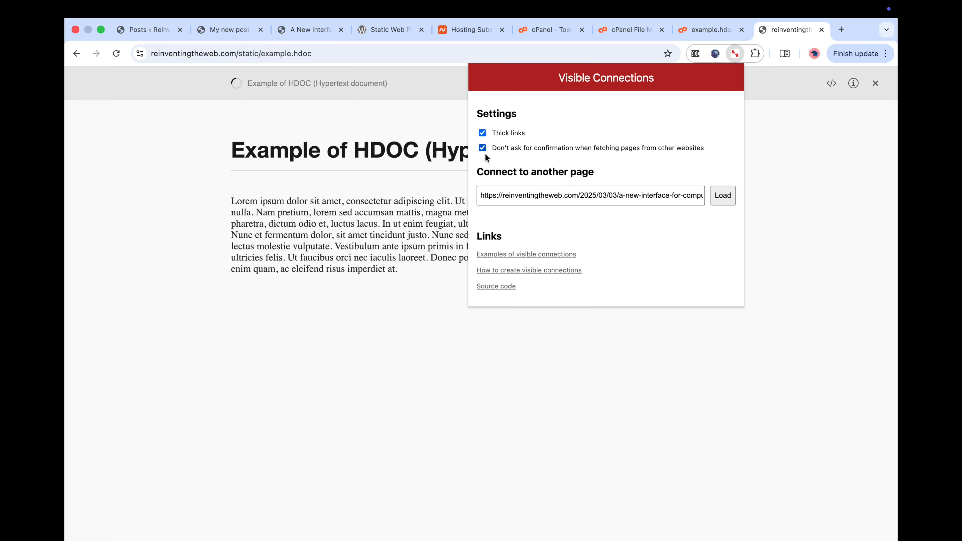
click(320, 113)
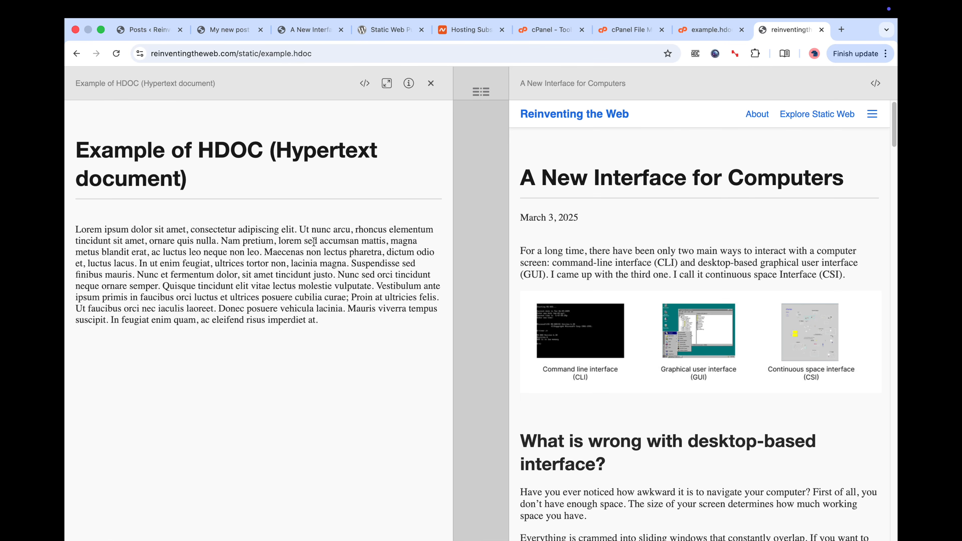
Link "sed accumsan mattis" to the "not enough space" paragraph, and "Proin at ultricies felis. Ut faucibus orci nec iaculis laoreet." to the folder hierarchy paragraph
drag(304, 238, 383, 238)
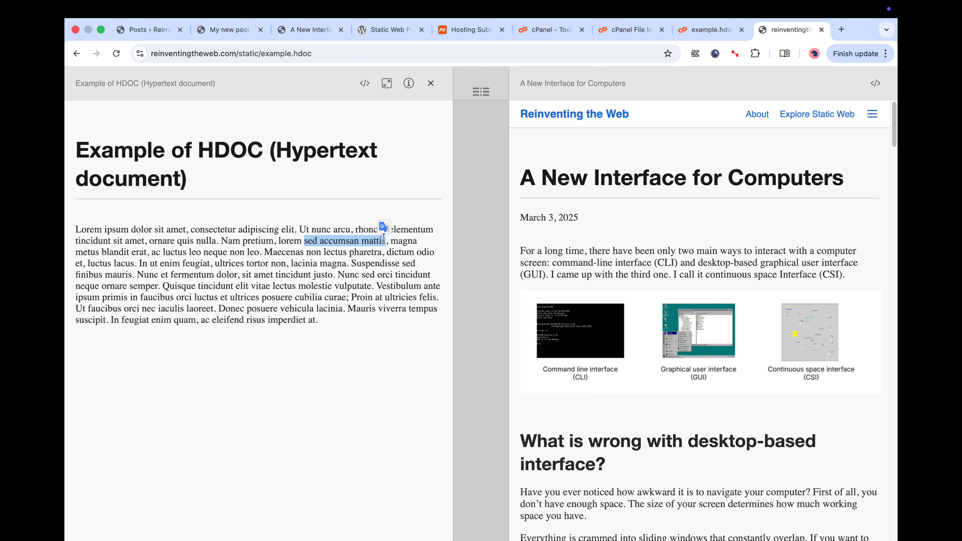
scroll(624, 466, down, 5)
drag(521, 381, 790, 395)
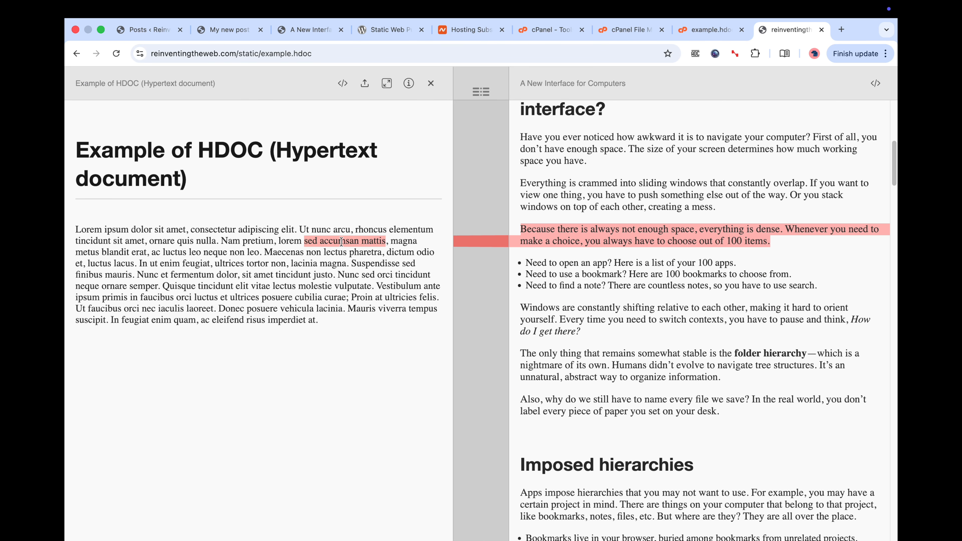
drag(351, 294, 215, 306)
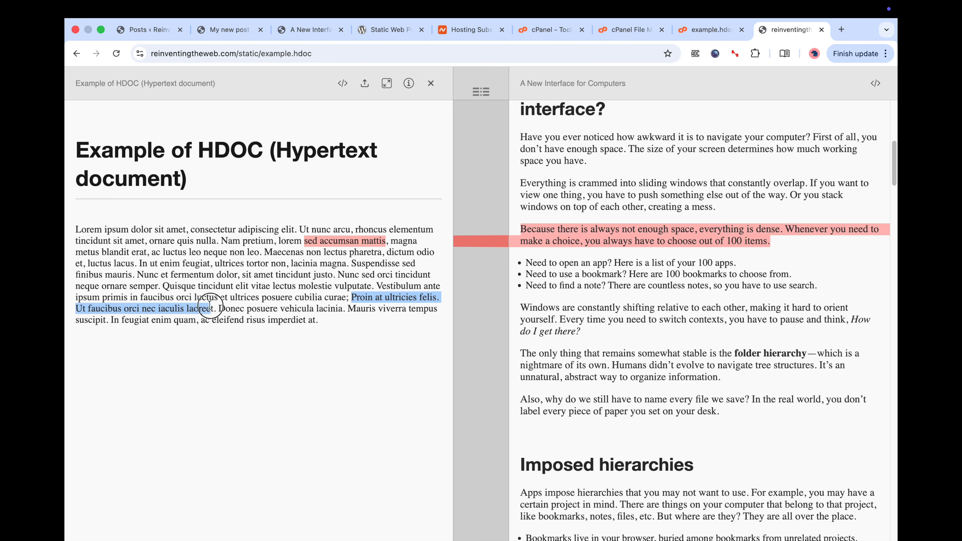
drag(548, 357, 521, 356)
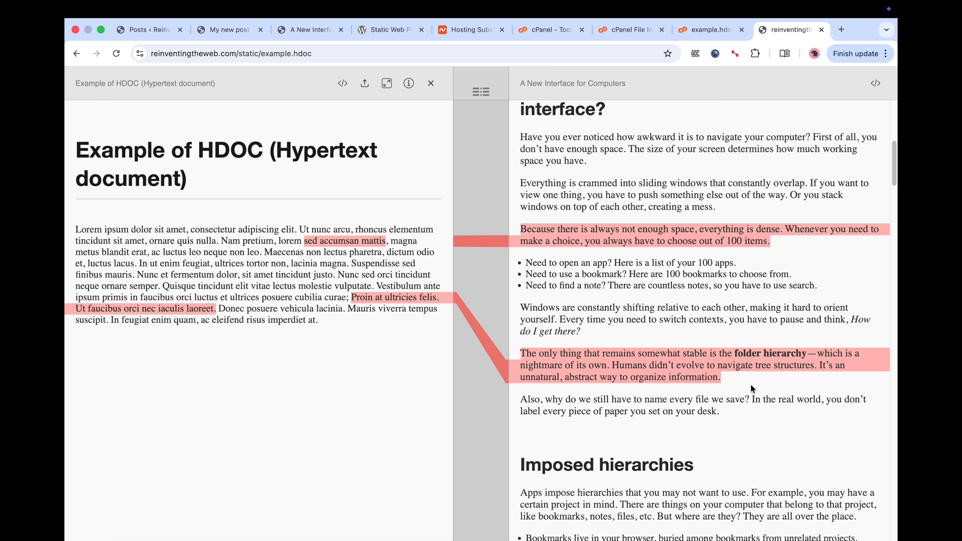
Copy the exported connections source code into example.hdoc between the closing content and hdoc tags, surrounded by blank lines
click(365, 85)
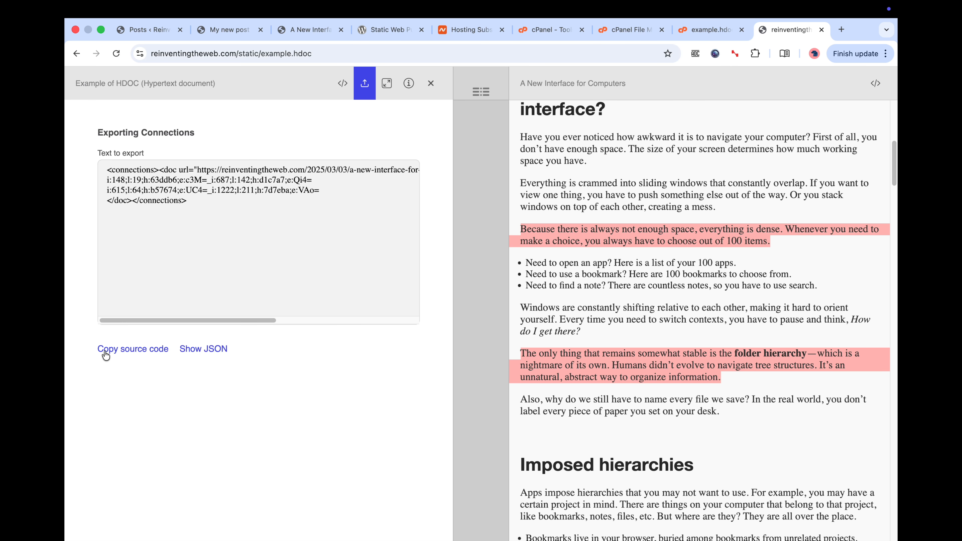
click(126, 350)
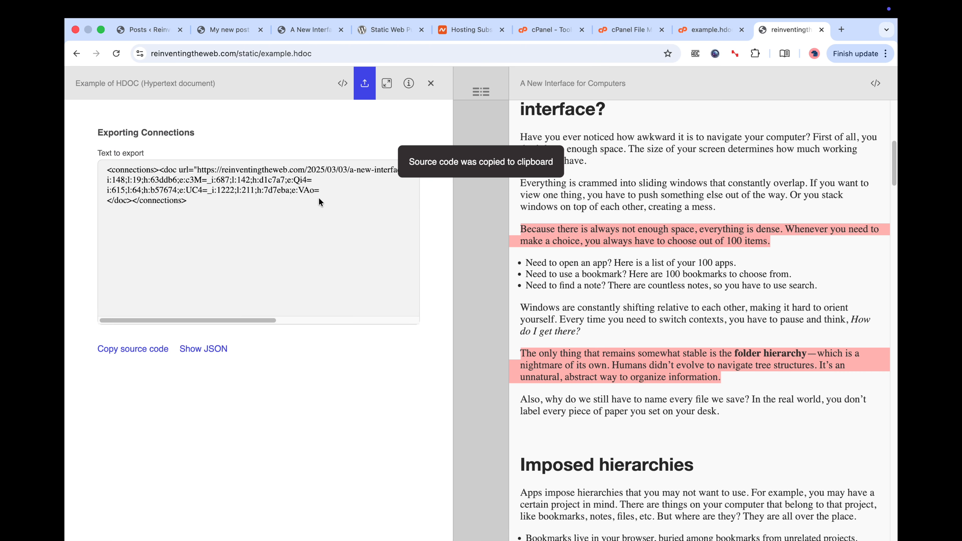
click(699, 31)
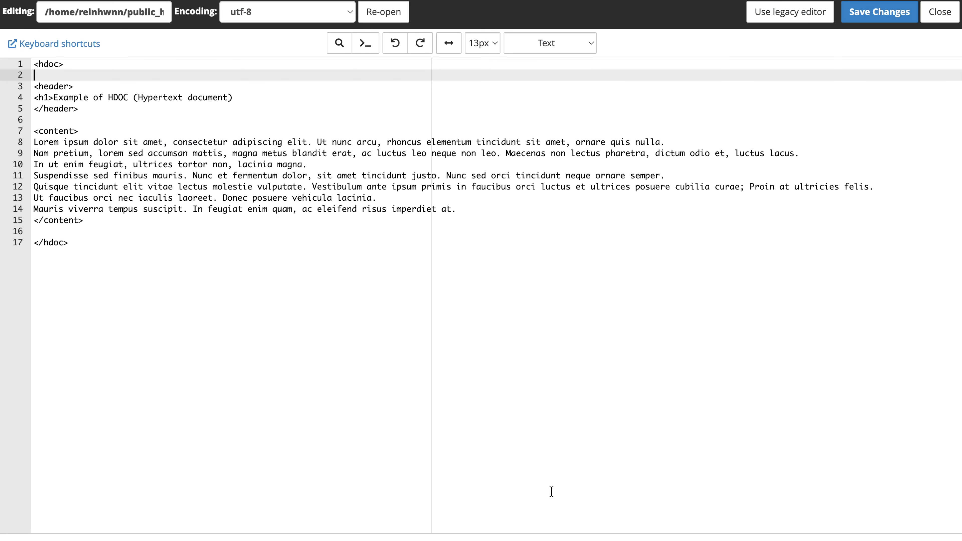
click(100, 227)
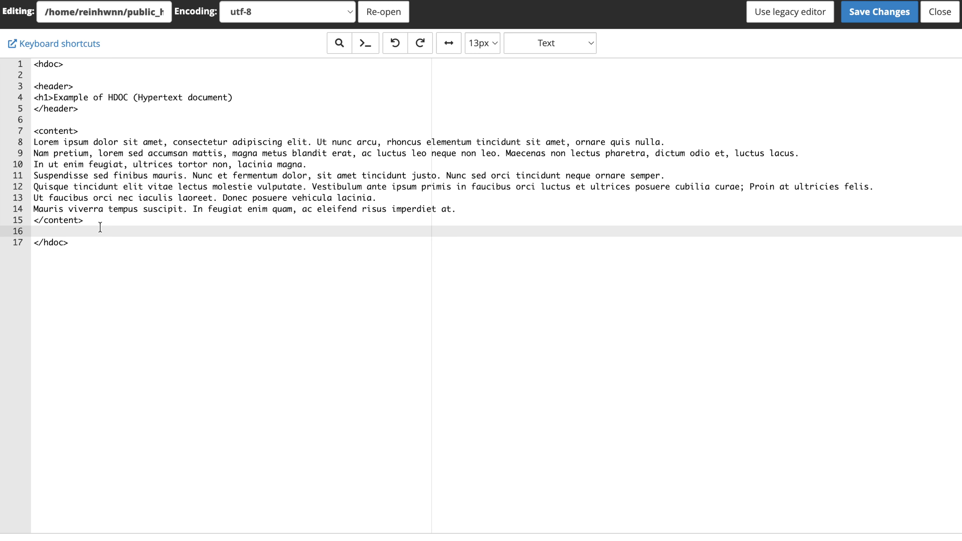
key(Return)
key(Return)
key(Up)
key(ctrl+v)
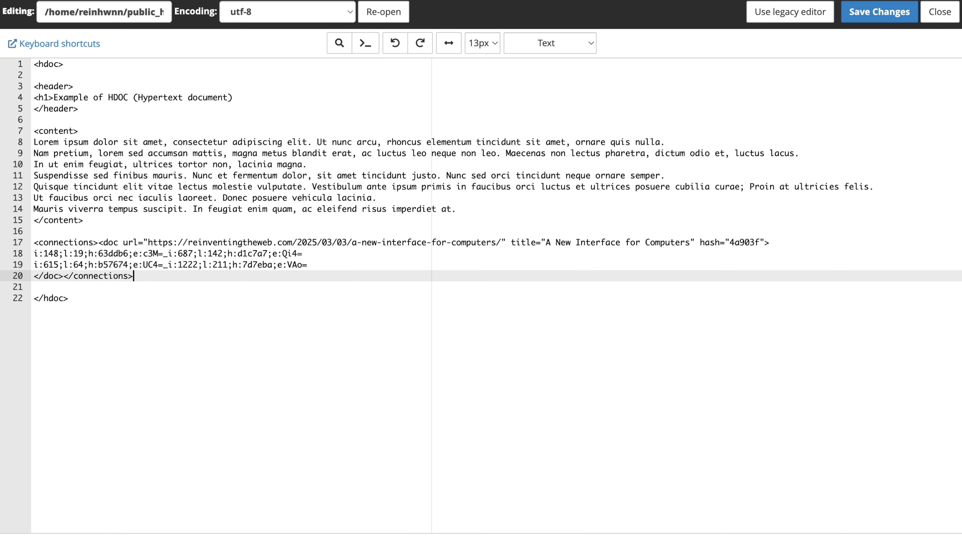
Put the opening <doc> tag and the closing </connections> tag on their own lines and save example.hdoc
click(98, 243)
key(Return)
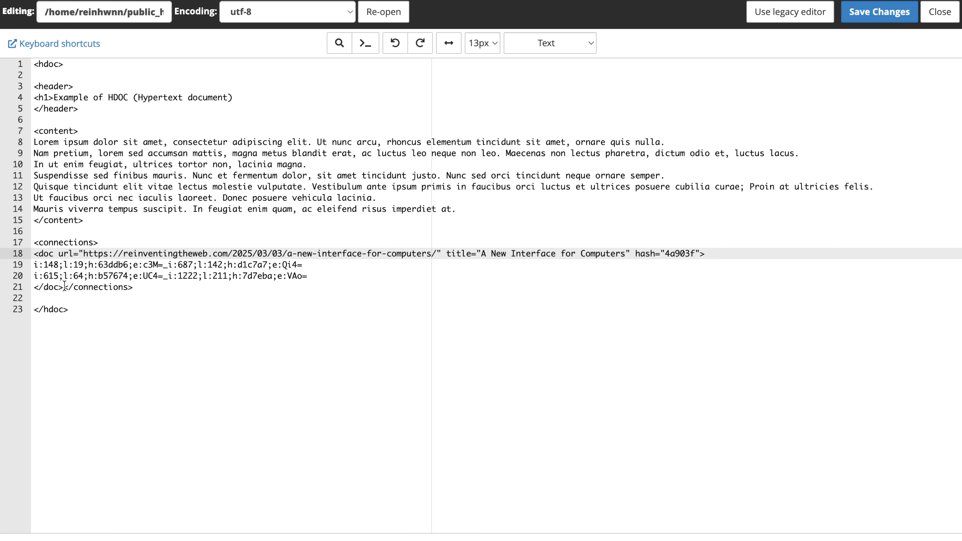
click(64, 287)
key(Return)
click(880, 12)
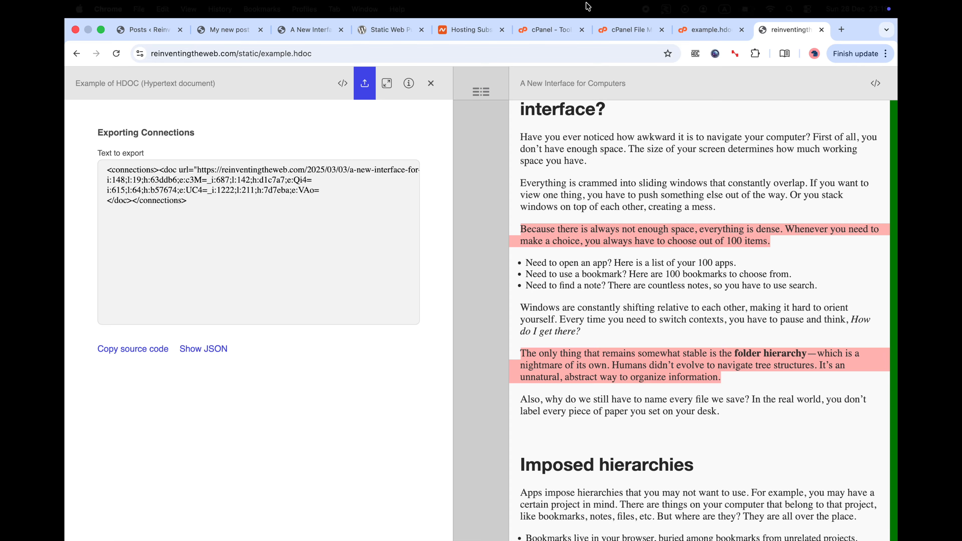
Reload the example.hdoc page to check its saved connections
click(116, 54)
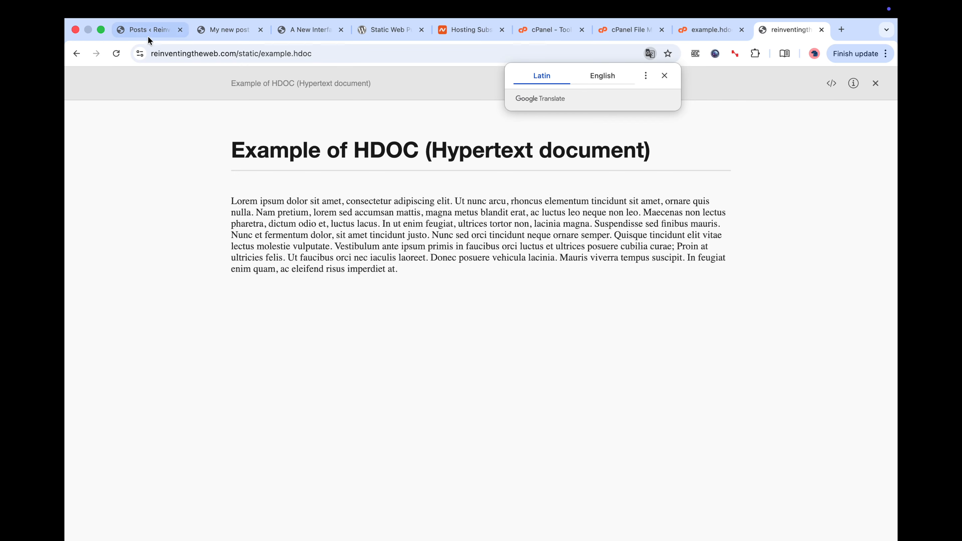
Purge all cache entries with the LiteSpeed Cache toolbox in the WordPress admin
click(156, 40)
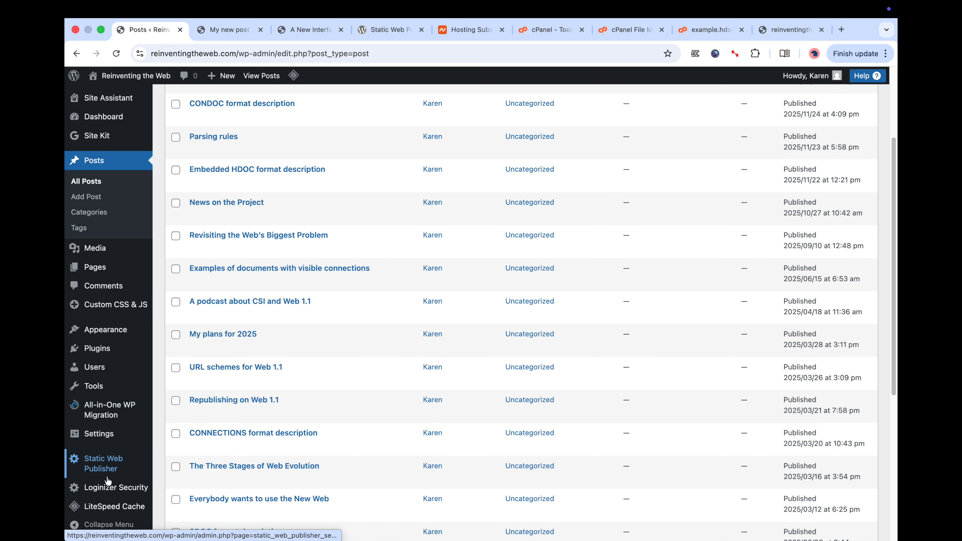
scroll(108, 491, down, 3)
mouse_move(114, 507)
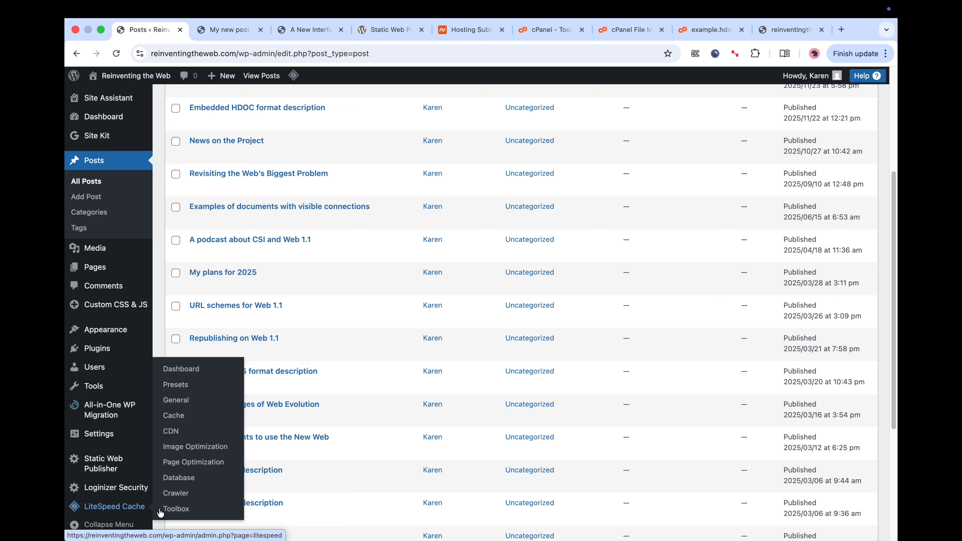
click(181, 515)
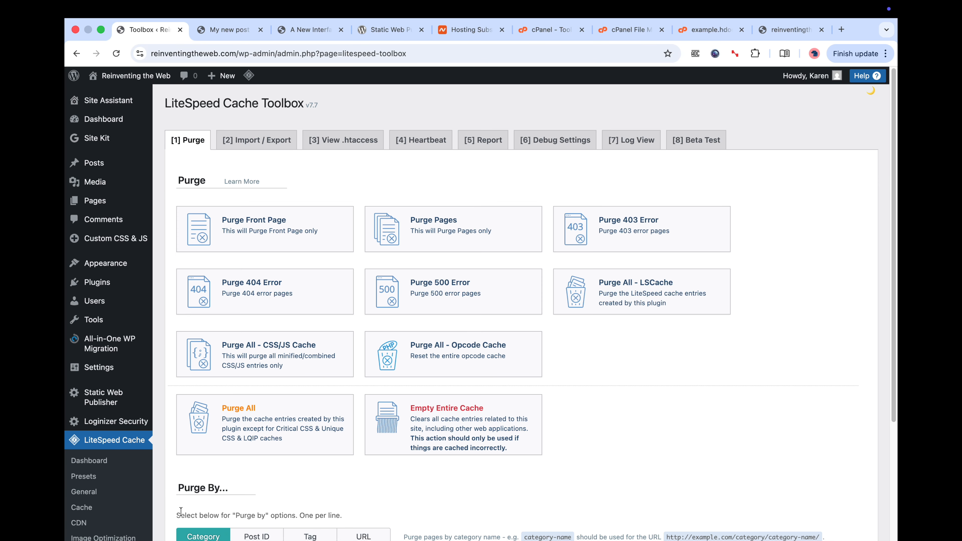
click(238, 408)
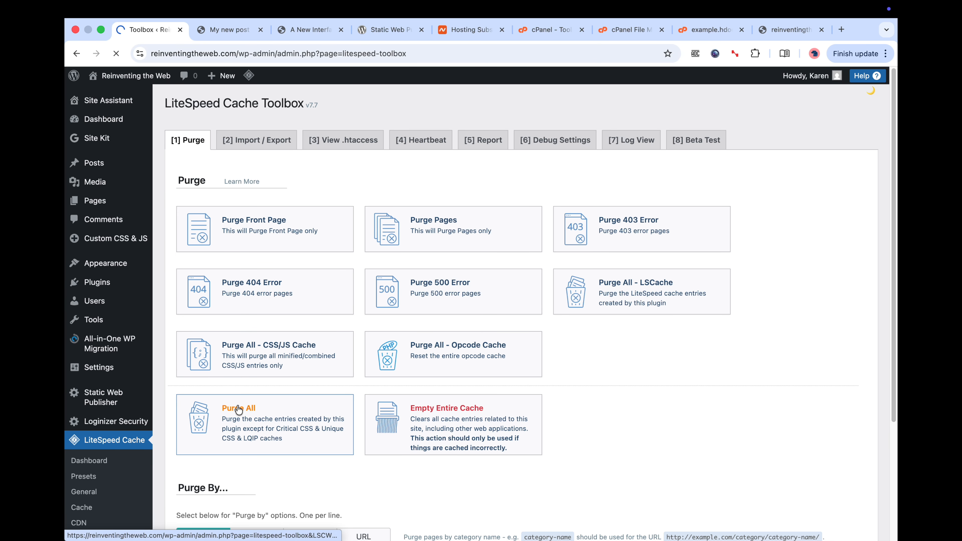
Reload the example.hdoc page and follow its "sed accumsan mattis" and "Proin at ultricies felis" connections to the linked article
click(786, 30)
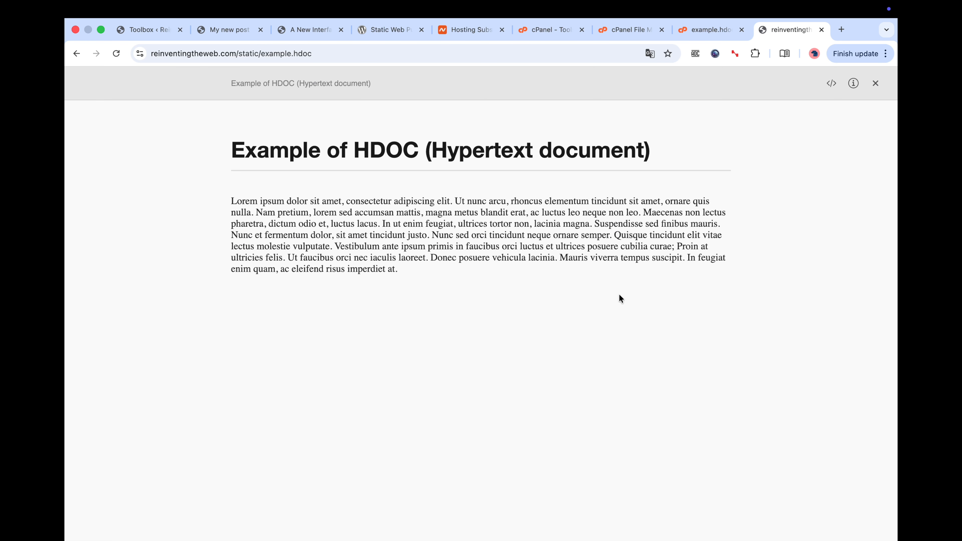
click(117, 54)
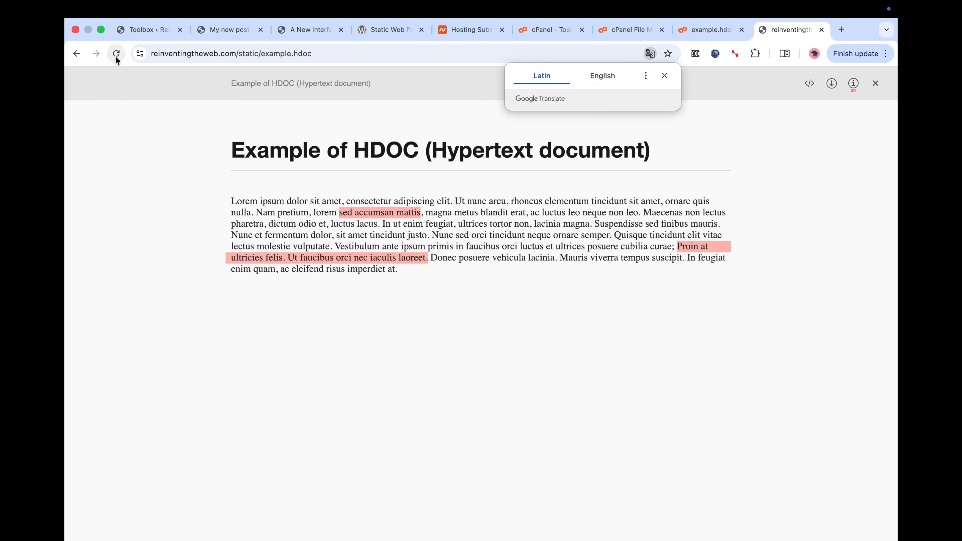
click(373, 212)
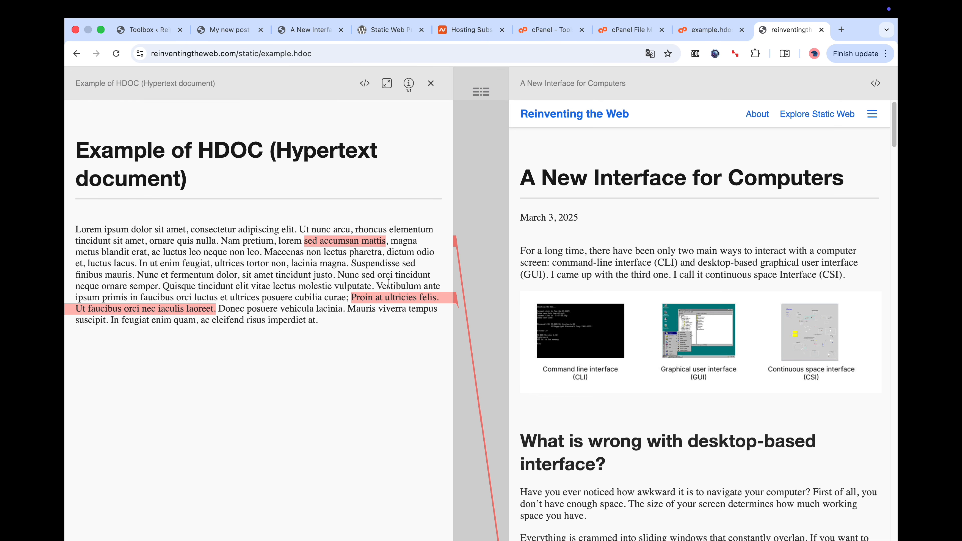
click(390, 298)
click(331, 243)
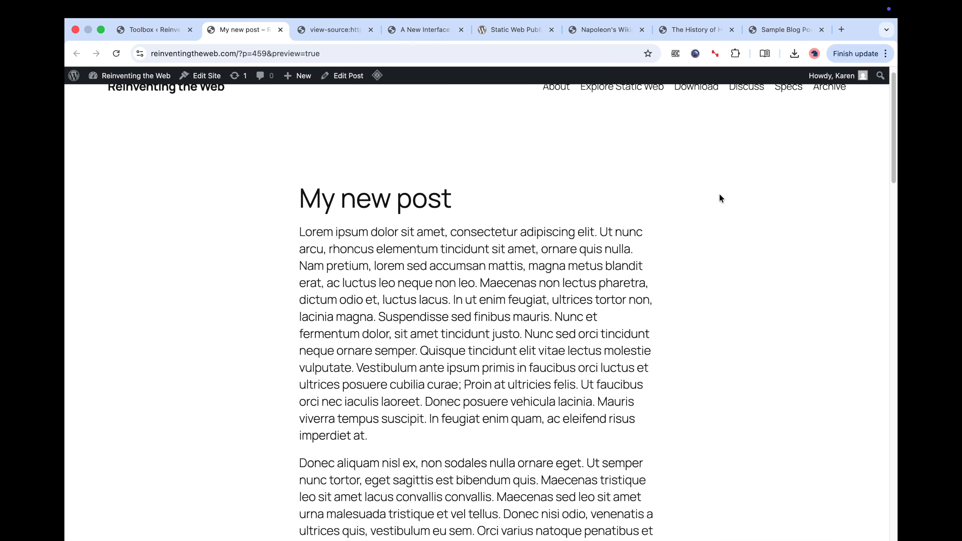
Look through the My new post preview and reload it to check its saved connections
scroll(489, 335, down, 15)
scroll(488, 335, up, 13)
scroll(488, 335, up, 5)
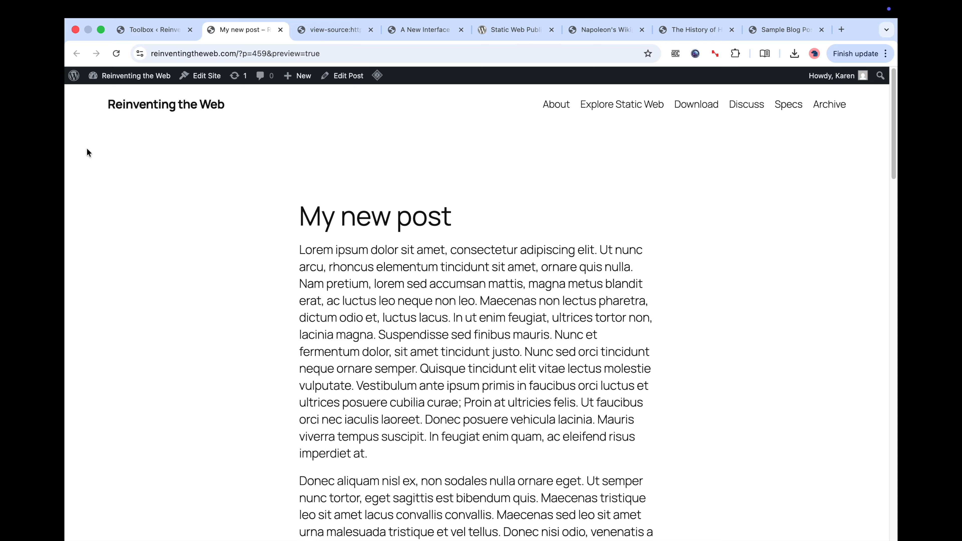
click(116, 54)
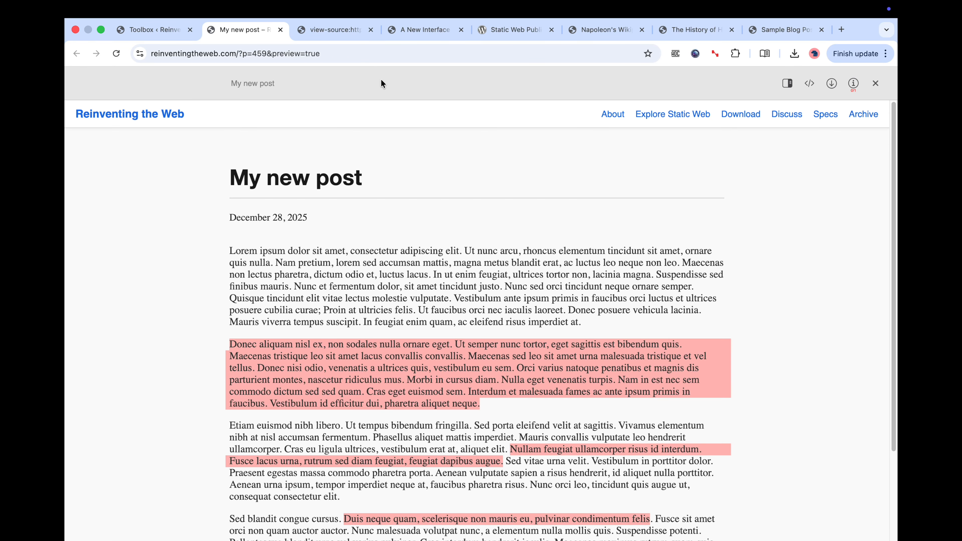
View the page source of My new post and examine the connections flinks in its hdoc-data script
right_click(381, 79)
click(432, 277)
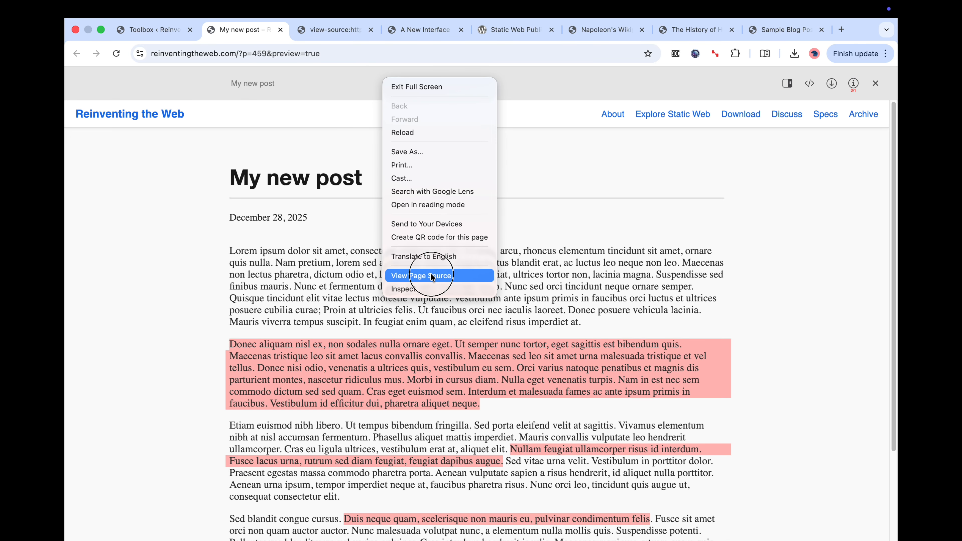
scroll(361, 235, down, 20)
scroll(519, 343, up, 5)
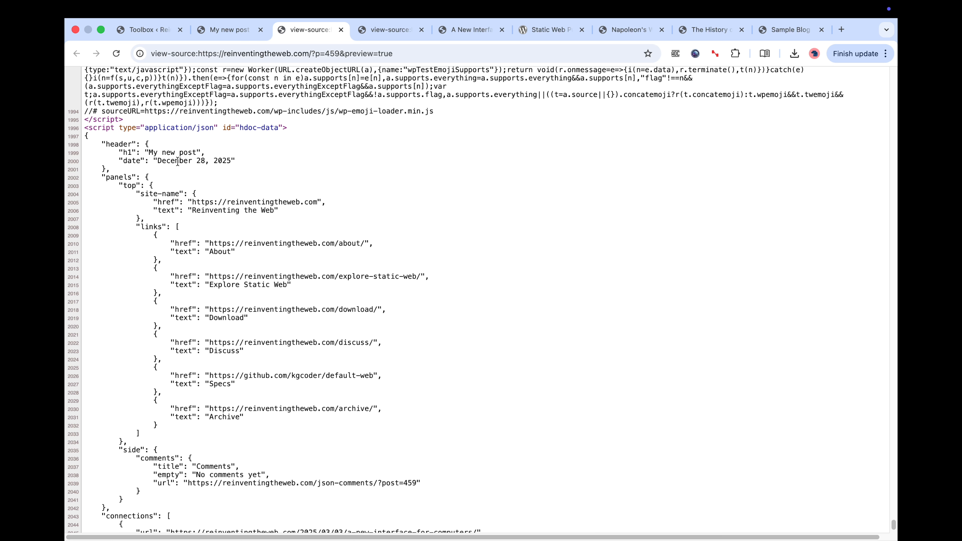
scroll(173, 186, down, 5)
scroll(172, 185, down, 1)
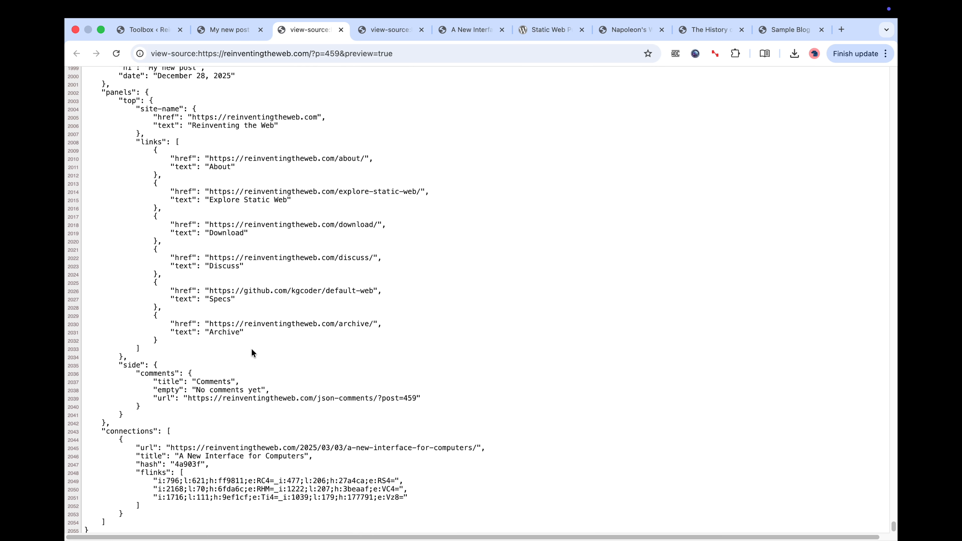
scroll(254, 353, down, 2)
drag(150, 446, 418, 469)
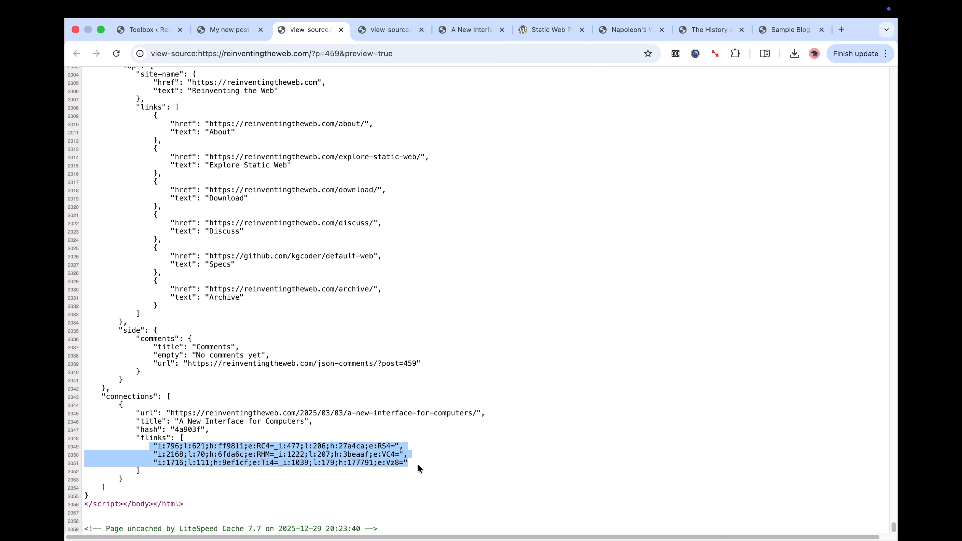
click(242, 334)
Examine the top panel links in the hdoc-data source and compare them with the links on the My new post page
scroll(243, 336, up, 7)
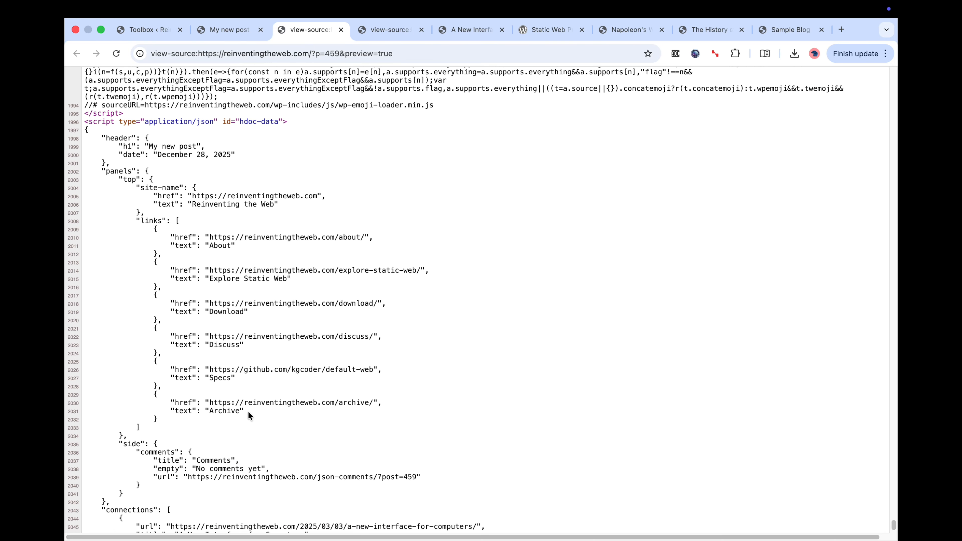
drag(250, 411, 143, 237)
click(236, 233)
scroll(237, 233, down, 1)
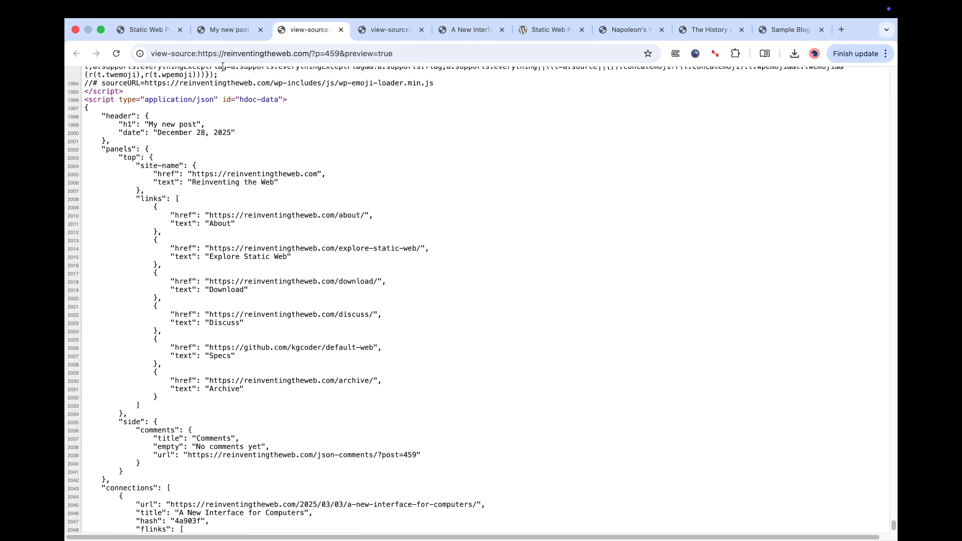
click(216, 30)
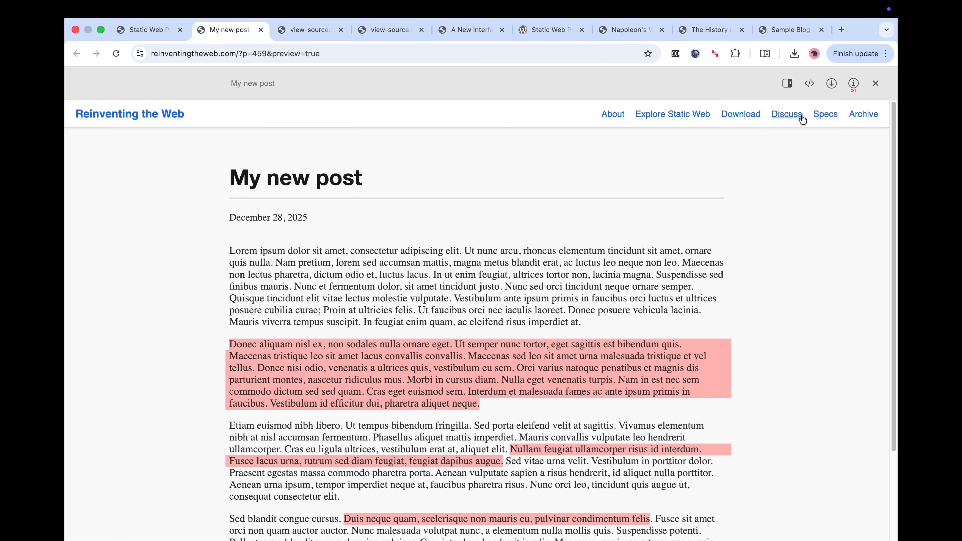
click(295, 31)
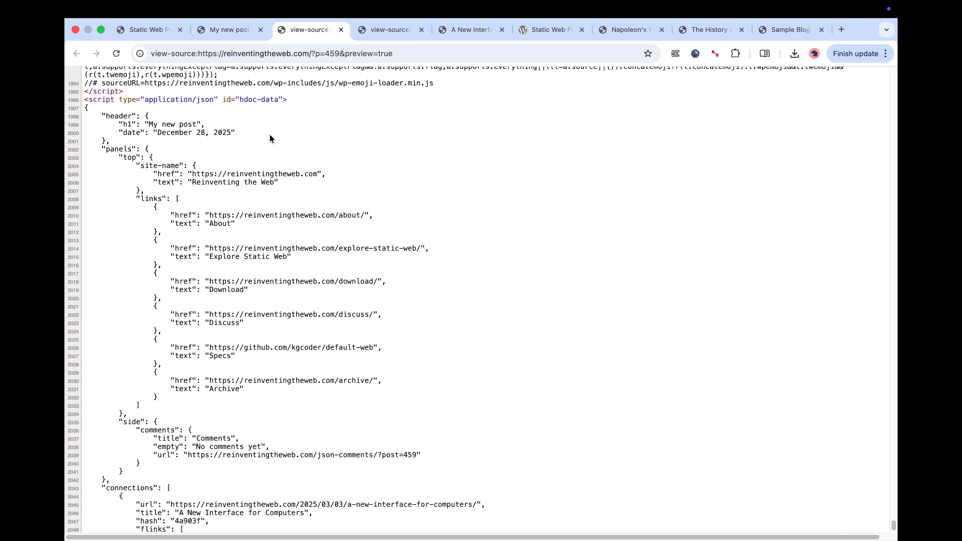
Open the Static Web Publisher settings and review the configured top panel links
key(super+1)
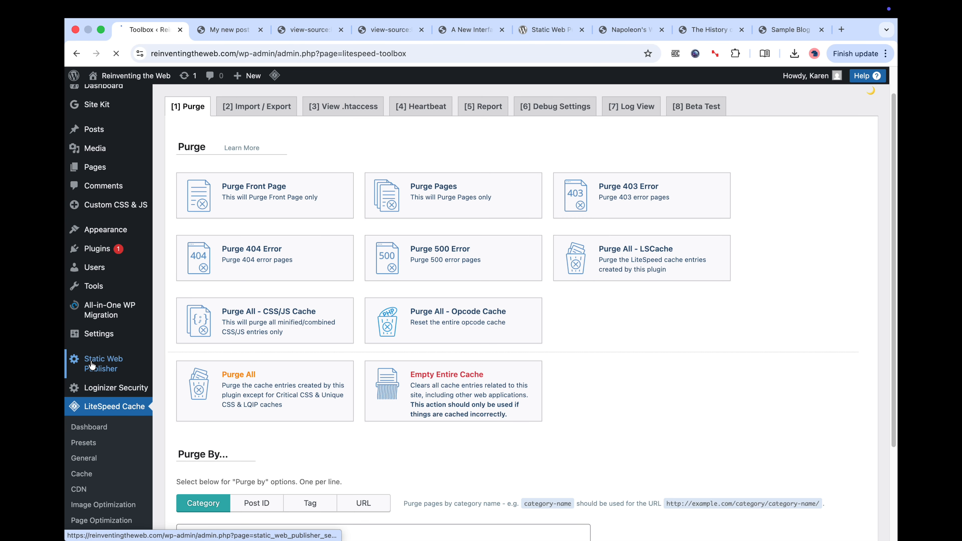
click(91, 365)
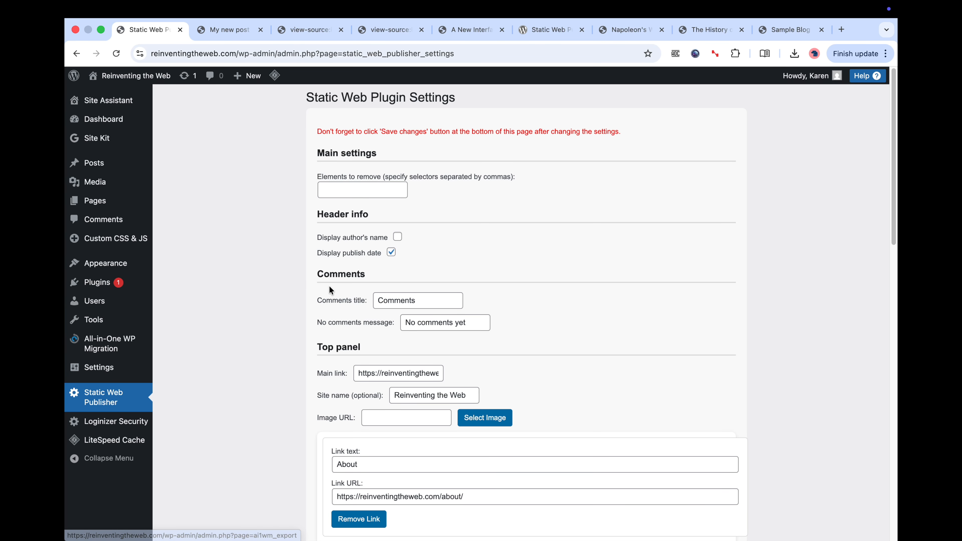
scroll(557, 291, down, 10)
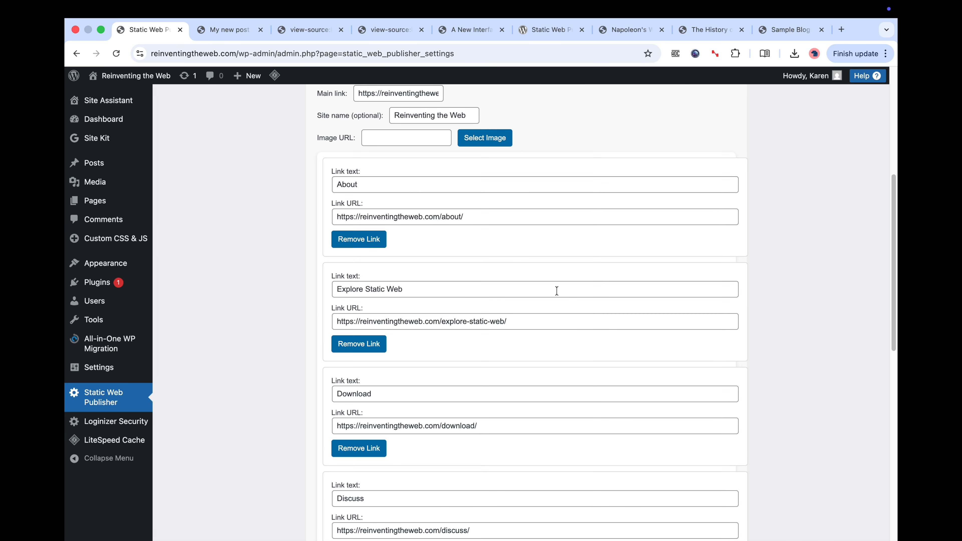
scroll(449, 288, down, 15)
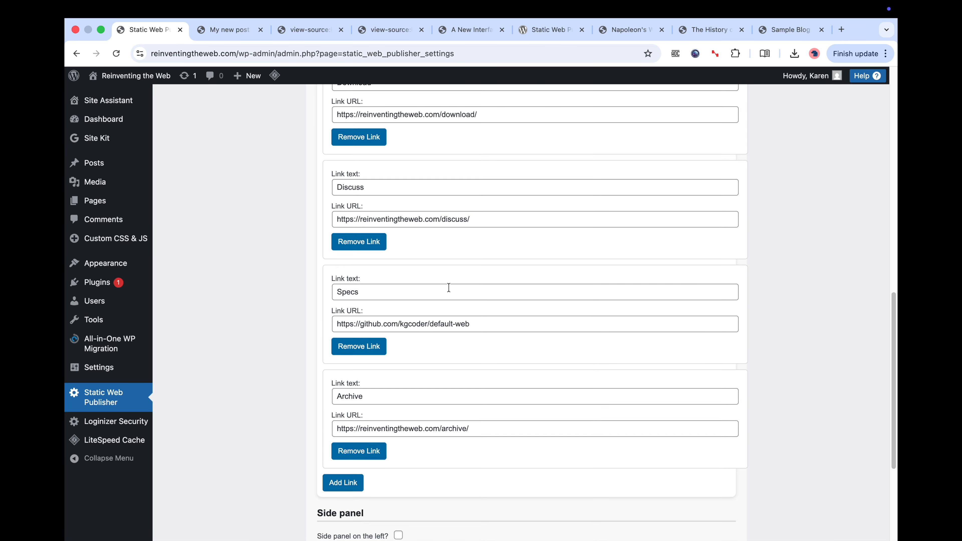
scroll(449, 287, up, 12)
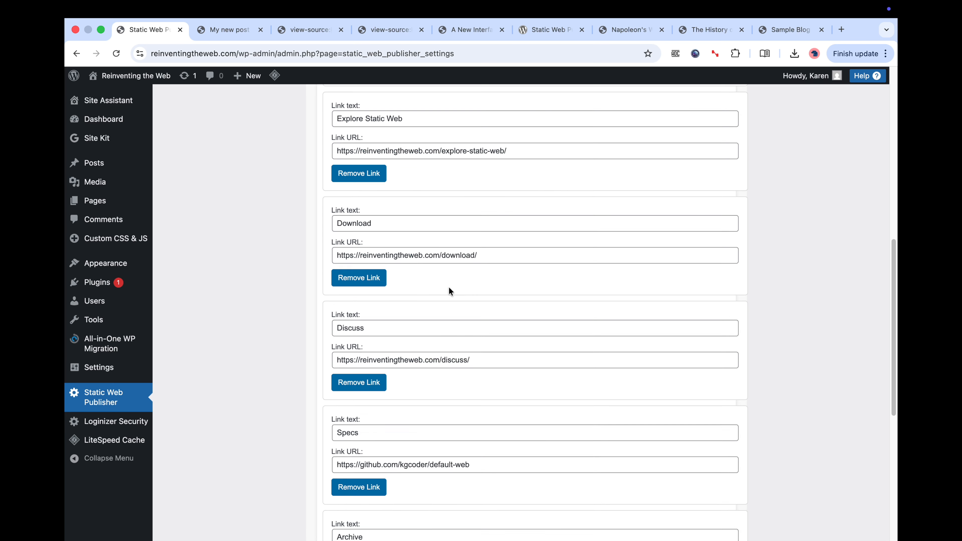
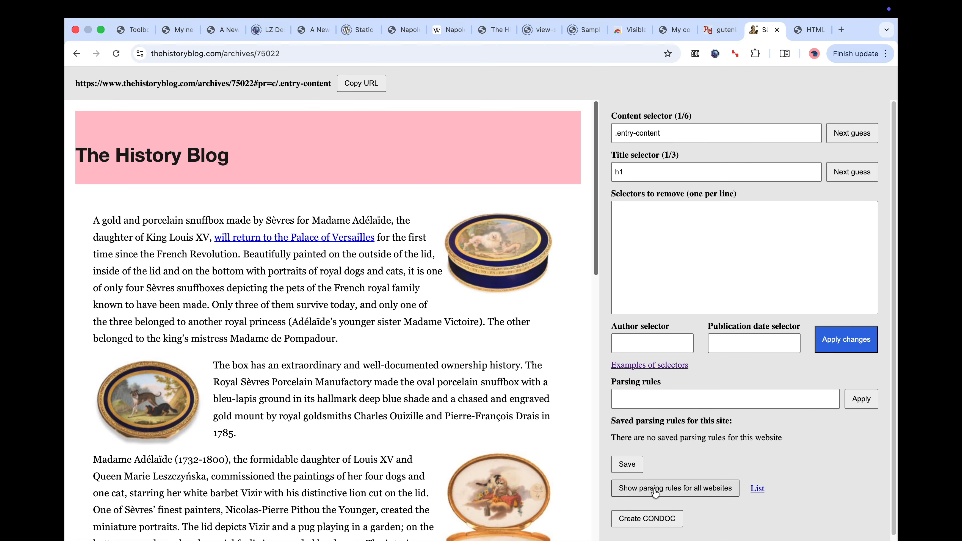
Look over the extracted History Blog article and copy its URL with the parsing rules
scroll(490, 464, down, 10)
scroll(377, 370, up, 10)
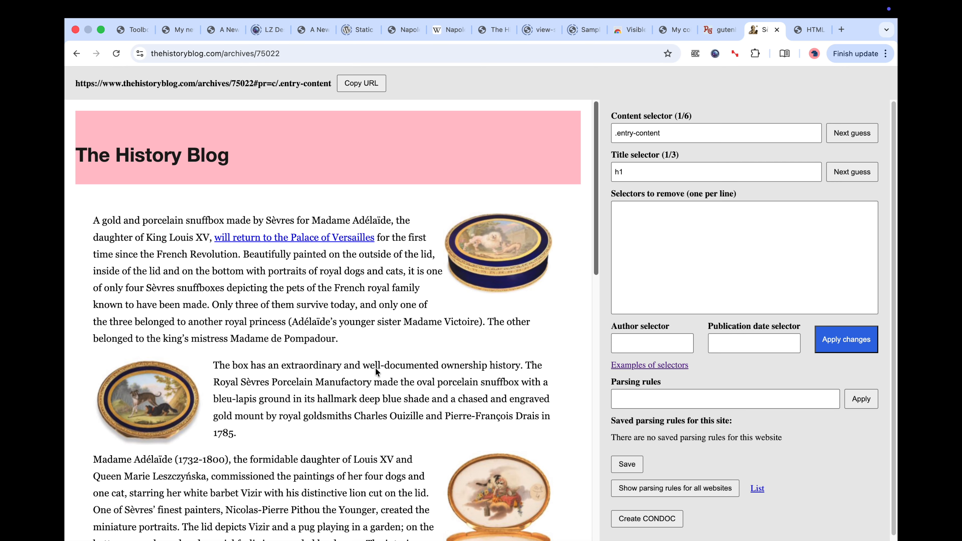
click(361, 83)
Switch to VS Code and examine the list of content selectors in prConstructorStartup.js
key(super+Tab)
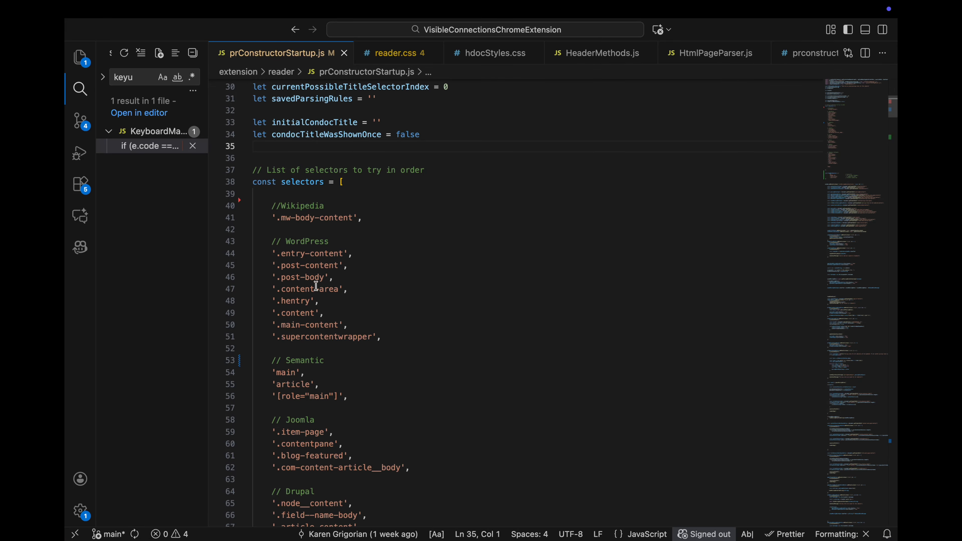
scroll(320, 364, down, 10)
scroll(320, 364, down, 4)
Switch back to Chrome and open the Visible Connections parsing rules constructor for the History Blog article
key(super+Tab)
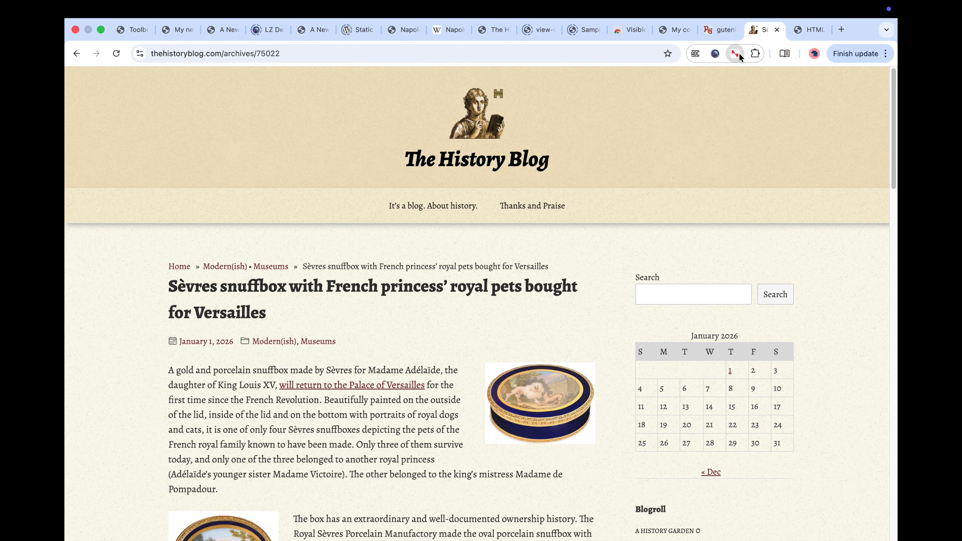
click(735, 54)
click(506, 174)
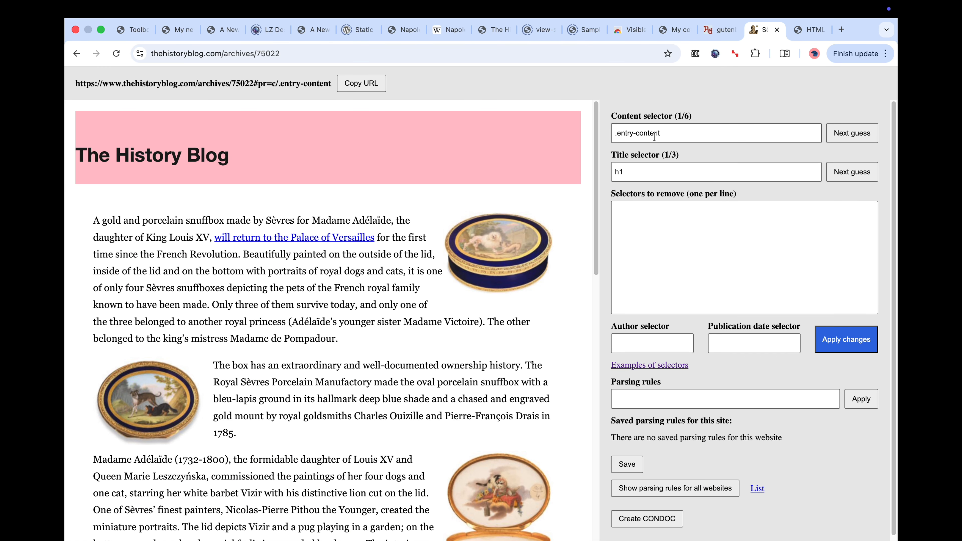
Cycle through all the suggested content selectors, including .post and body, back to .entry-content
click(851, 135)
click(852, 134)
click(851, 135)
click(852, 135)
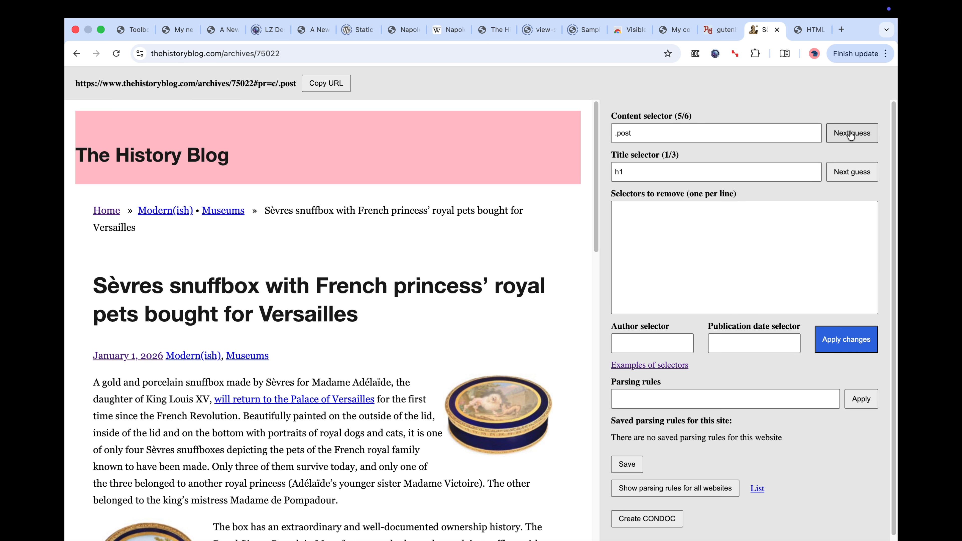
click(851, 135)
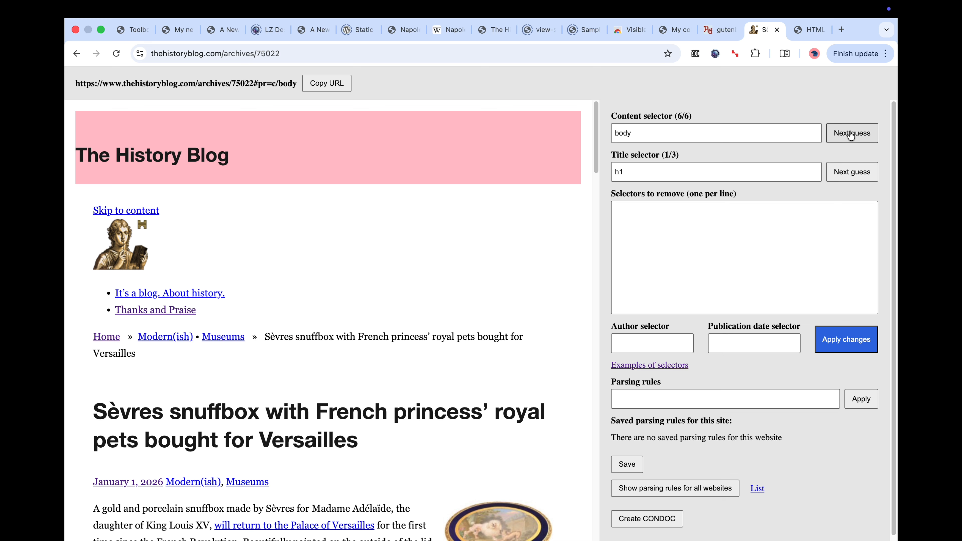
click(846, 137)
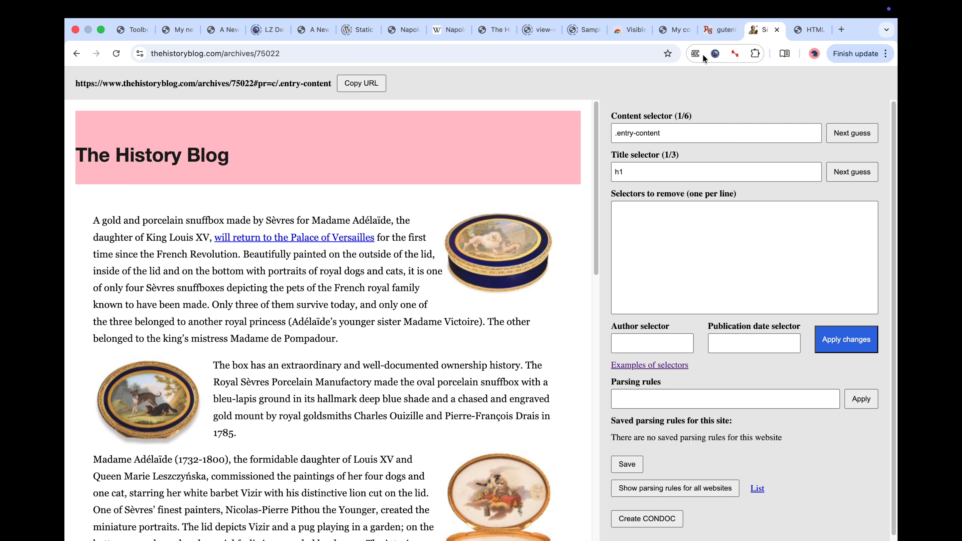
Duplicate the article's browser tab to check its original title, and set the title selector to the suggested .entry-title
right_click(754, 30)
click(773, 107)
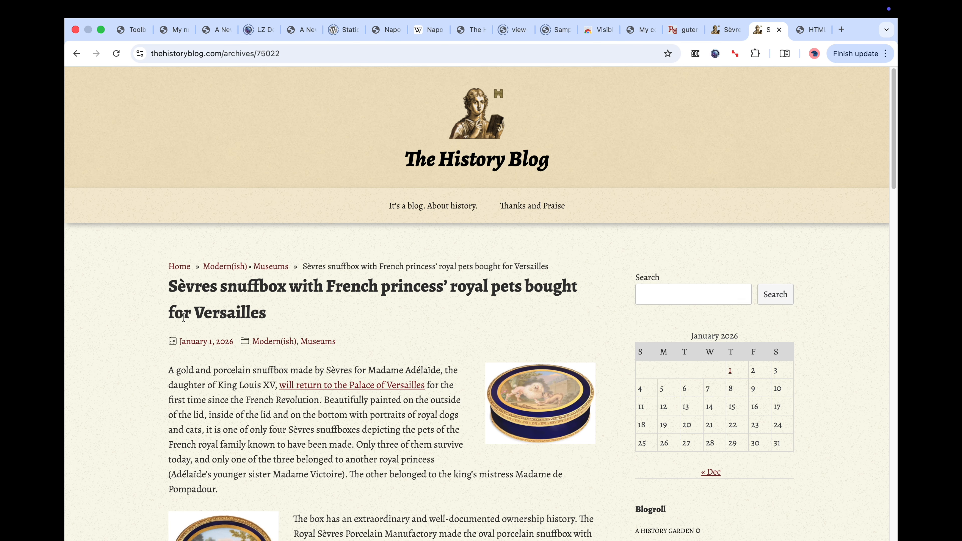
click(722, 31)
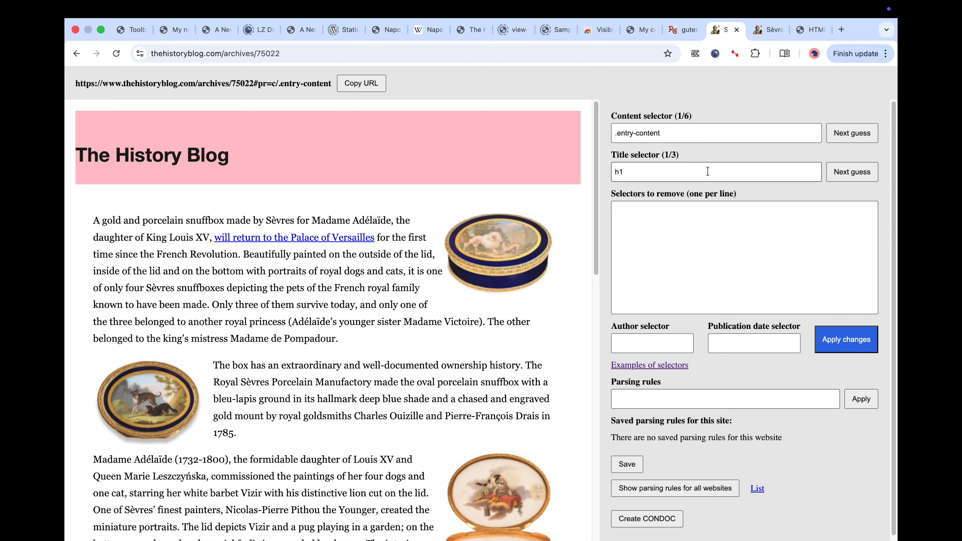
click(850, 175)
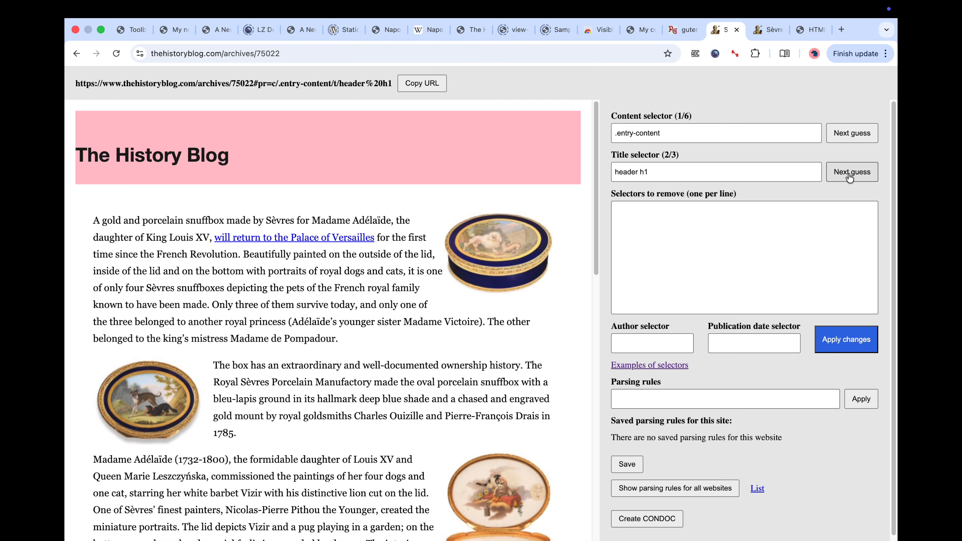
click(850, 175)
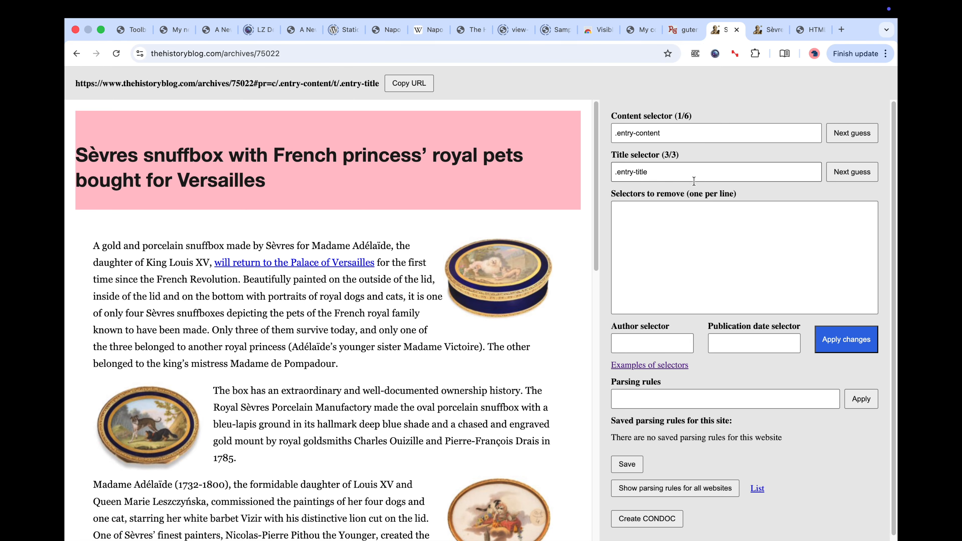
Review the parsed snuffbox article to its end and save the .entry-content and .entry-title parsing rules for this site
scroll(679, 216, down, 1)
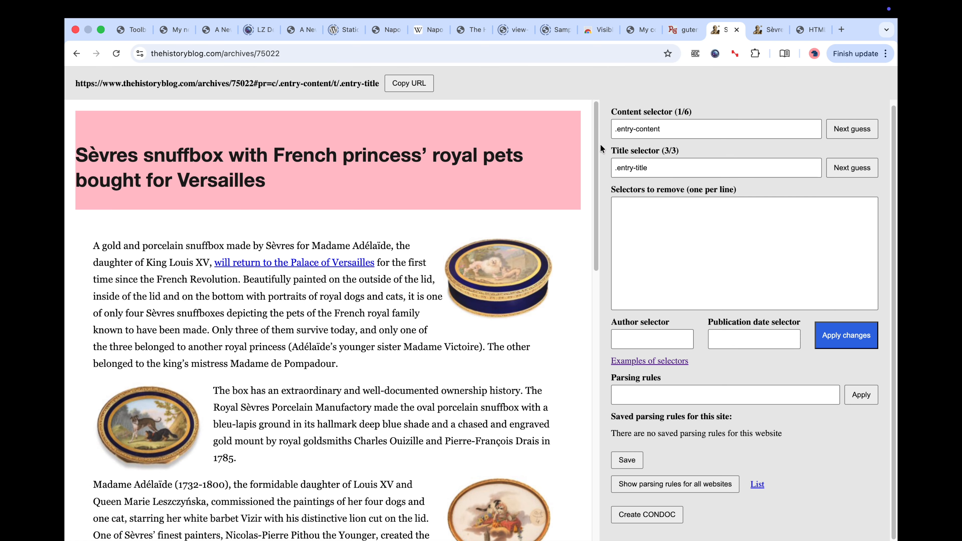
scroll(561, 294, down, 15)
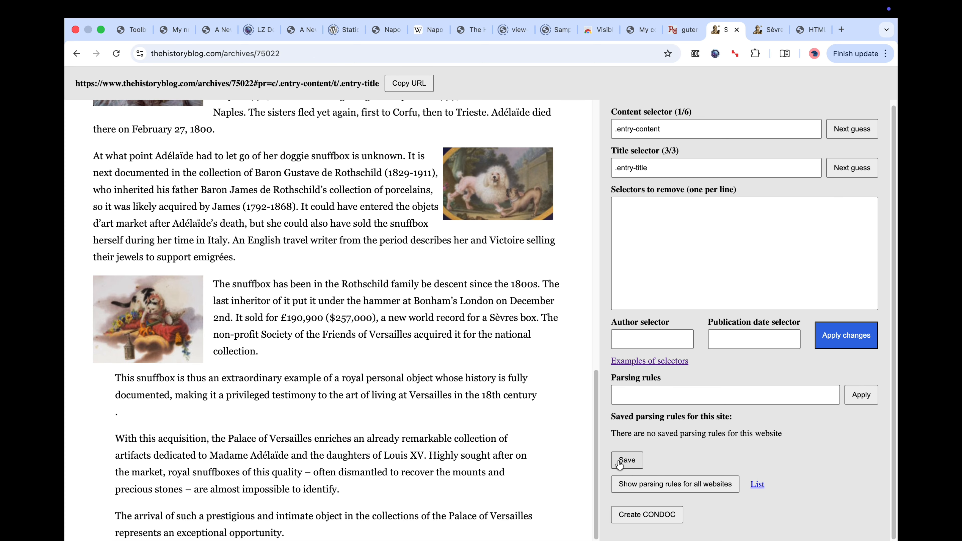
click(627, 460)
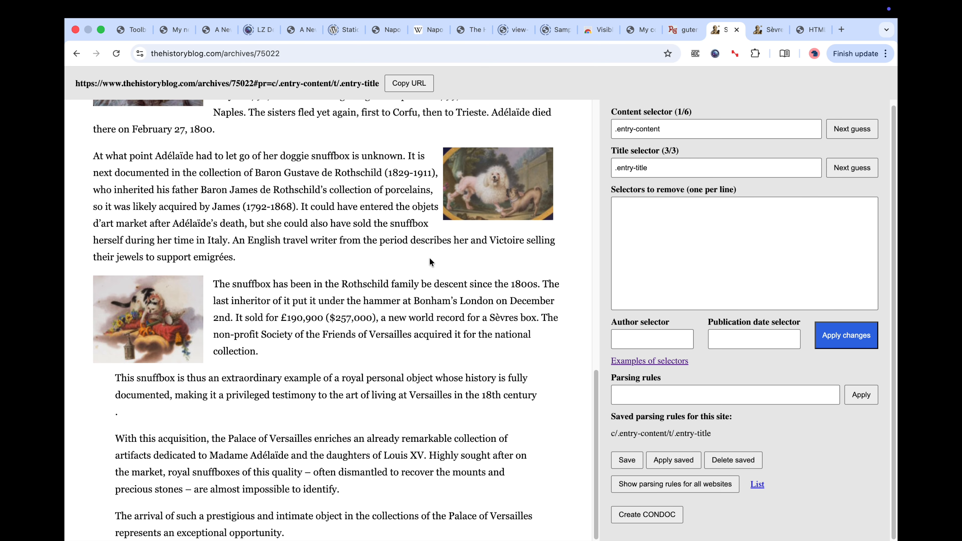
scroll(429, 258, up, 15)
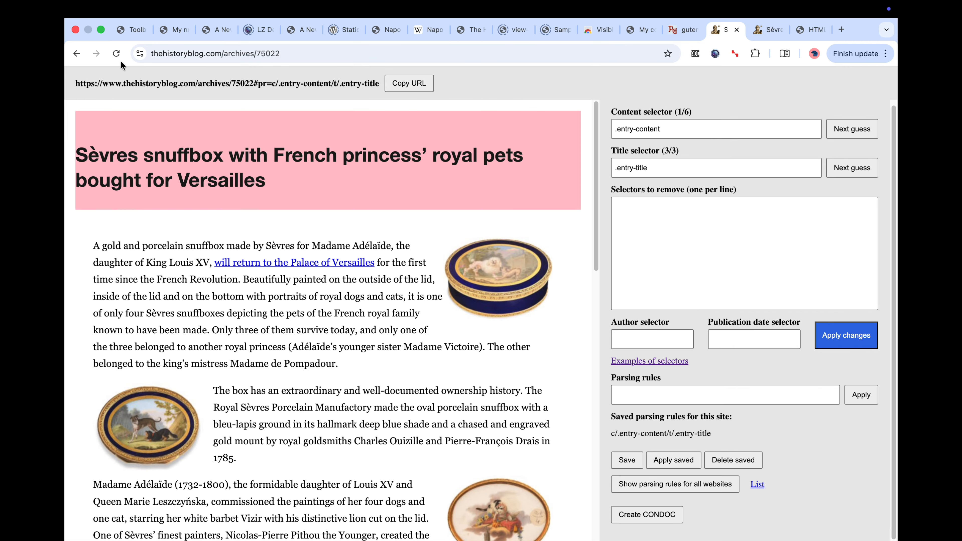
Reload the original article and open the "Ancient Māori war cloak returns to Auckland" post from the Museums category
click(117, 53)
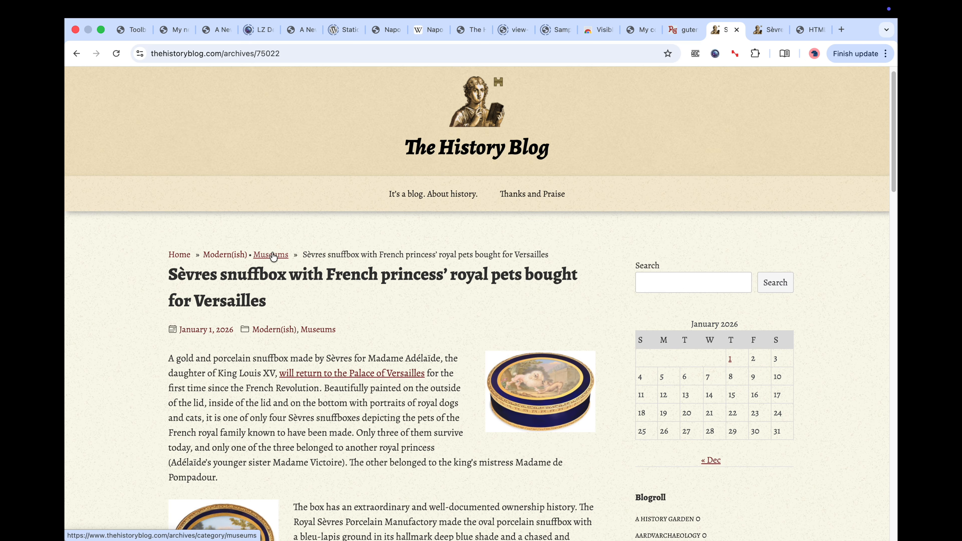
click(273, 255)
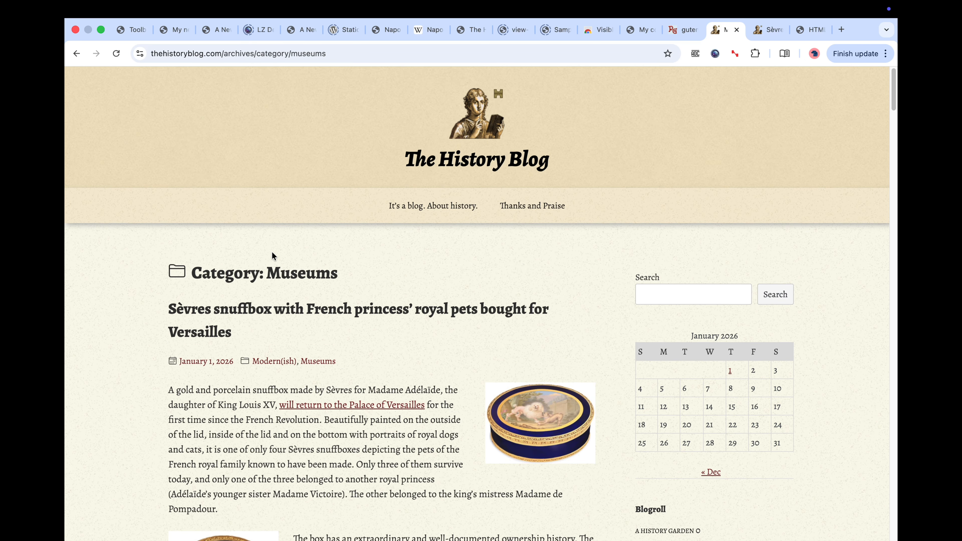
scroll(330, 354, down, 3)
scroll(330, 356, down, 15)
click(265, 185)
Open the parsing rules constructor for the Māori war cloak article and review its parsed title and content
click(735, 54)
click(517, 175)
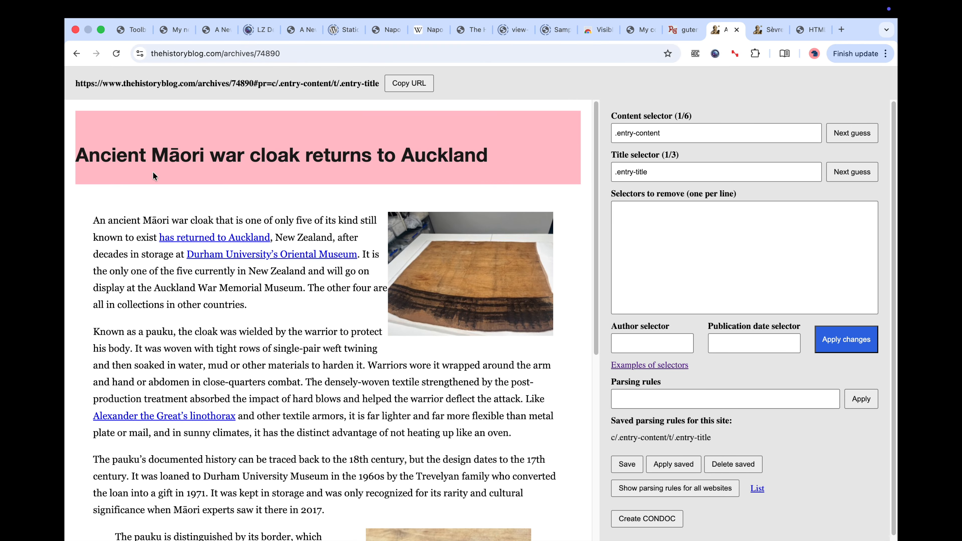
scroll(394, 343, down, 5)
scroll(394, 341, down, 5)
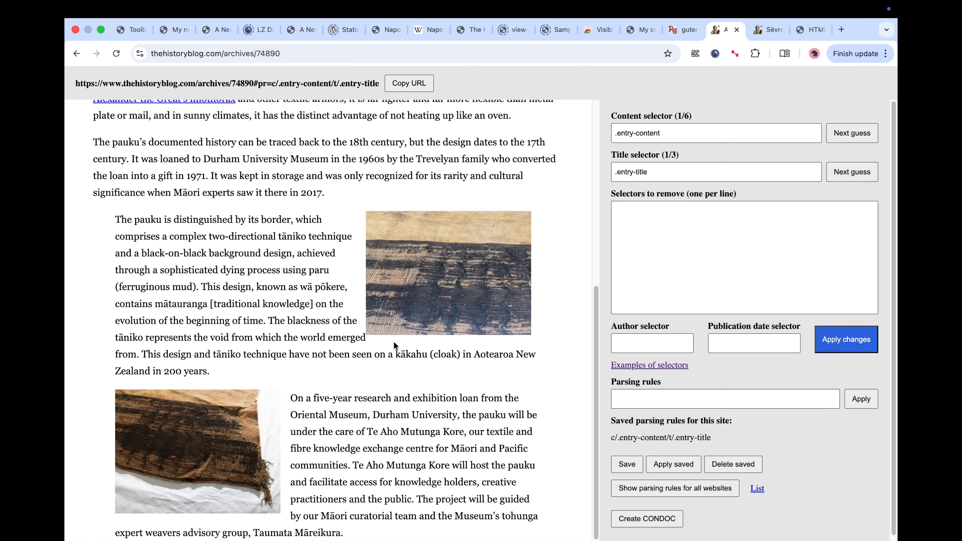
scroll(394, 342, up, 10)
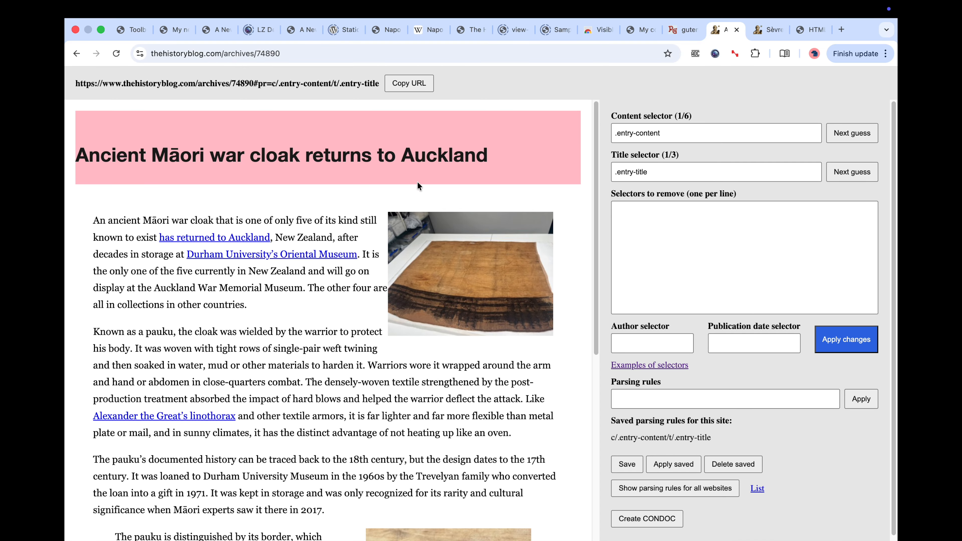
Copy the article's URL with parsing rules and load it as a connected page in the "My new post" preview
click(405, 84)
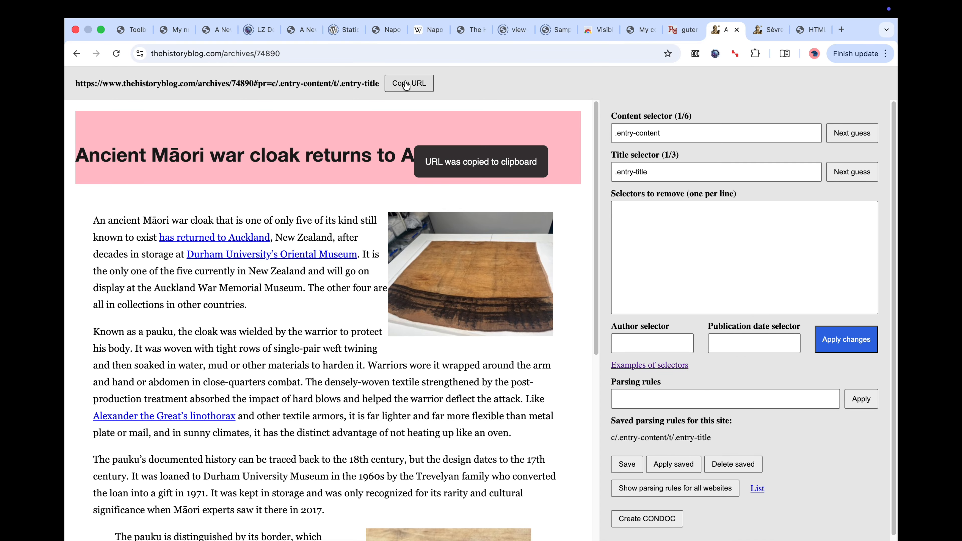
click(177, 34)
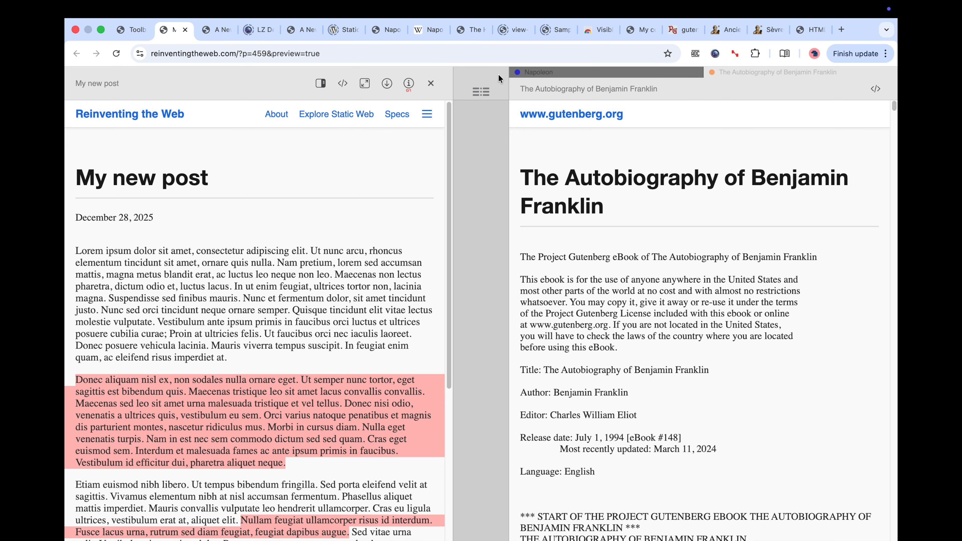
click(735, 55)
click(497, 196)
key(cmd+v)
click(723, 198)
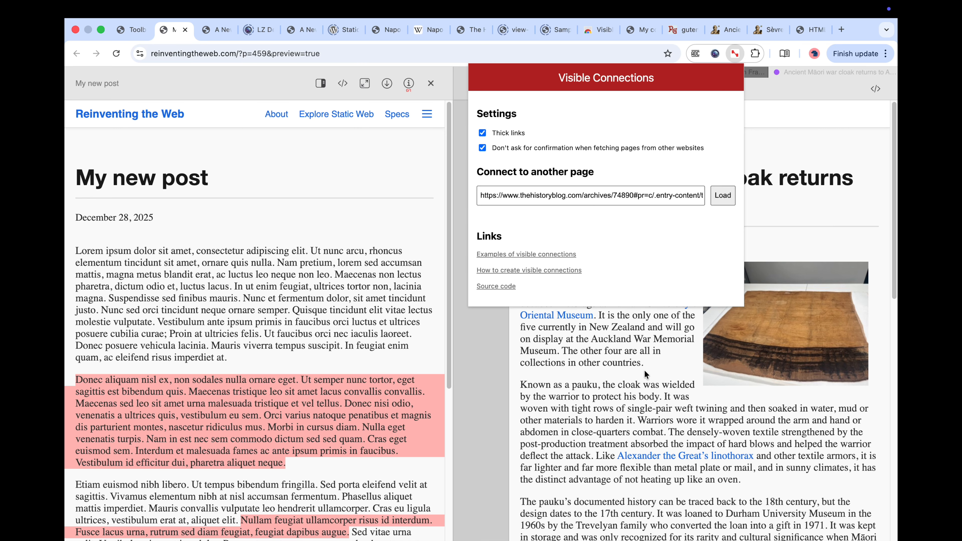
scroll(679, 364, down, 6)
scroll(678, 364, up, 10)
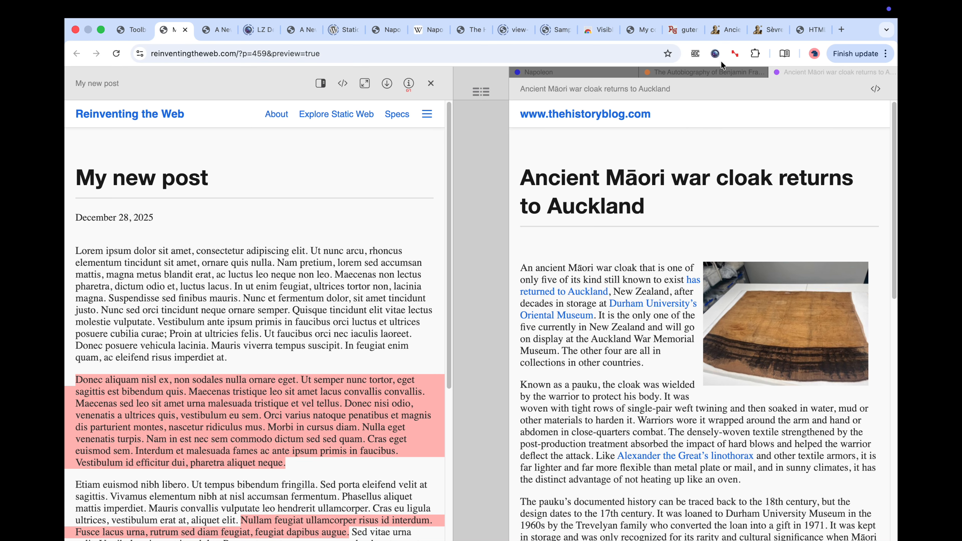
Return to the Māori war cloak constructor, check its content and title selectors, and open the article's page source
click(726, 29)
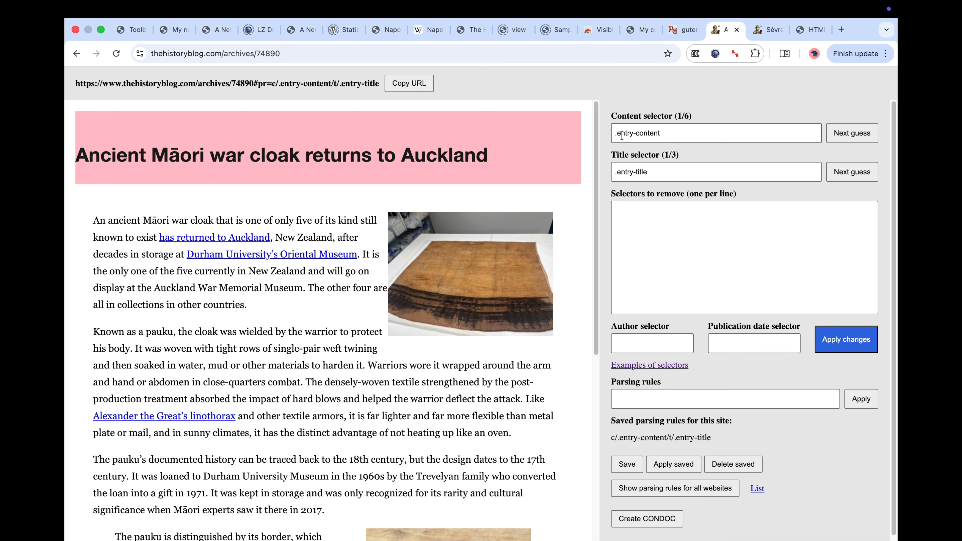
click(673, 132)
click(660, 172)
drag(659, 172, 612, 174)
click(599, 94)
right_click(552, 88)
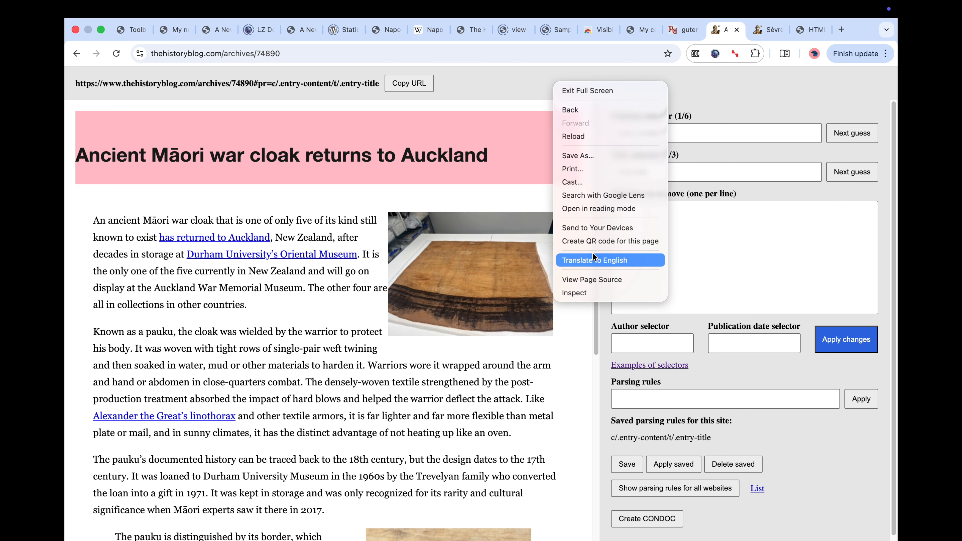
click(582, 280)
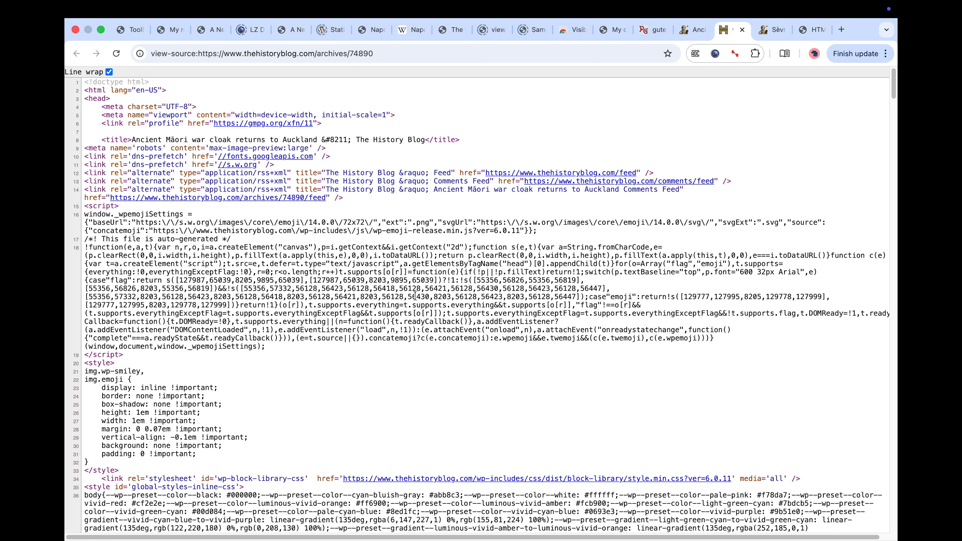
Search the Māori war cloak article's page source for entry-title and for content
key(super+f)
click(522, 79)
click(648, 79)
click(647, 79)
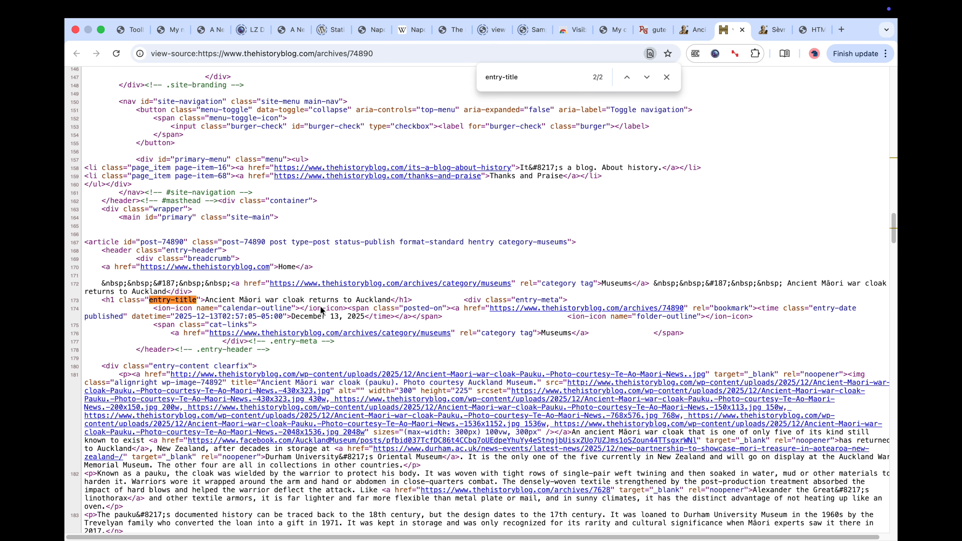
double_click(518, 77)
text(content)
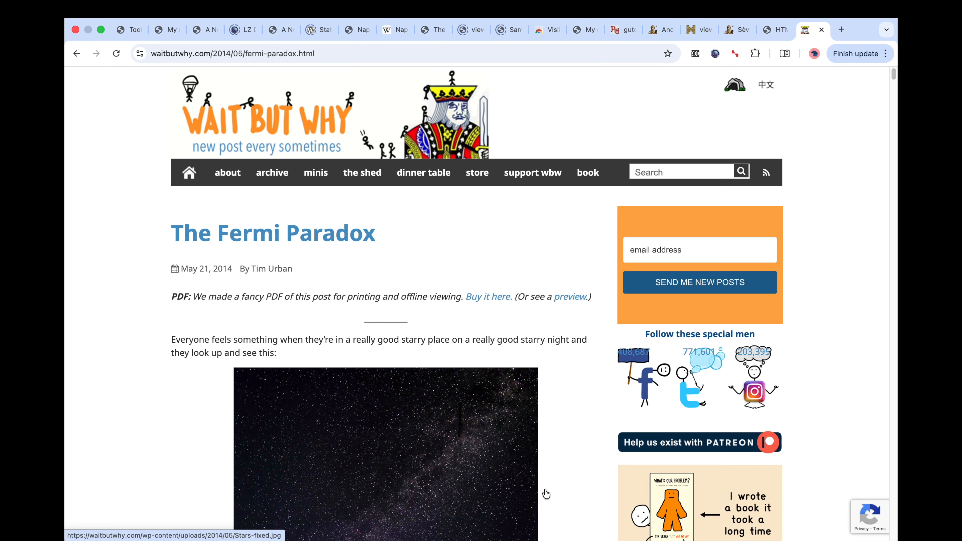
Open the parsing rules constructor for Wait But Why's Fermi Paradox article and cycle through its suggested title selectors back to h1
click(735, 53)
click(526, 175)
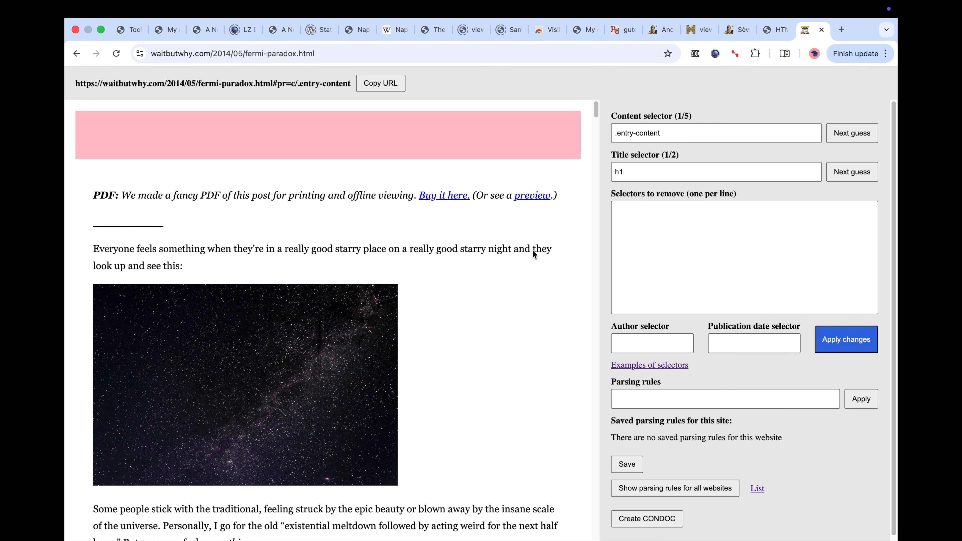
scroll(532, 250, down, 5)
scroll(521, 283, up, 5)
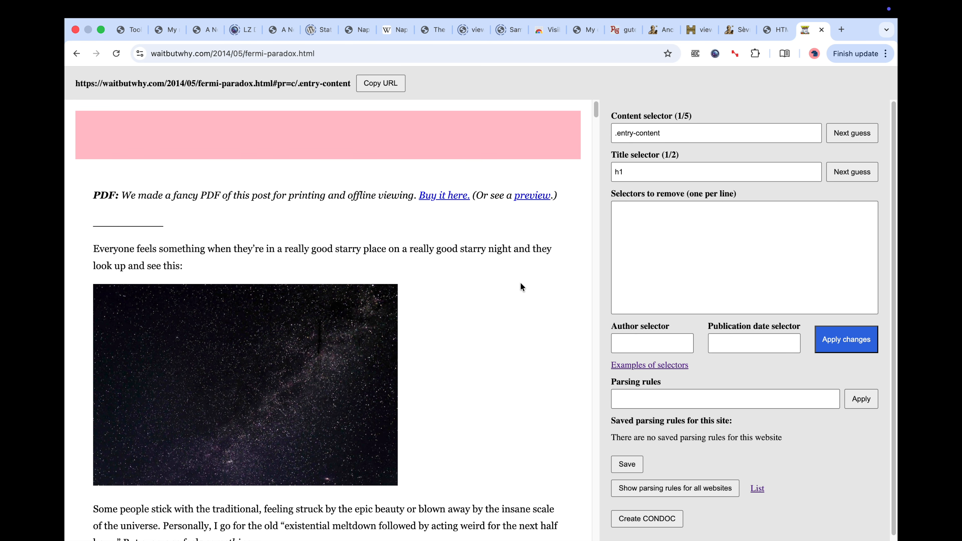
click(843, 174)
click(843, 173)
Duplicate the Fermi Paradox tab and inspect the original article's title heading in the developer tools
right_click(803, 32)
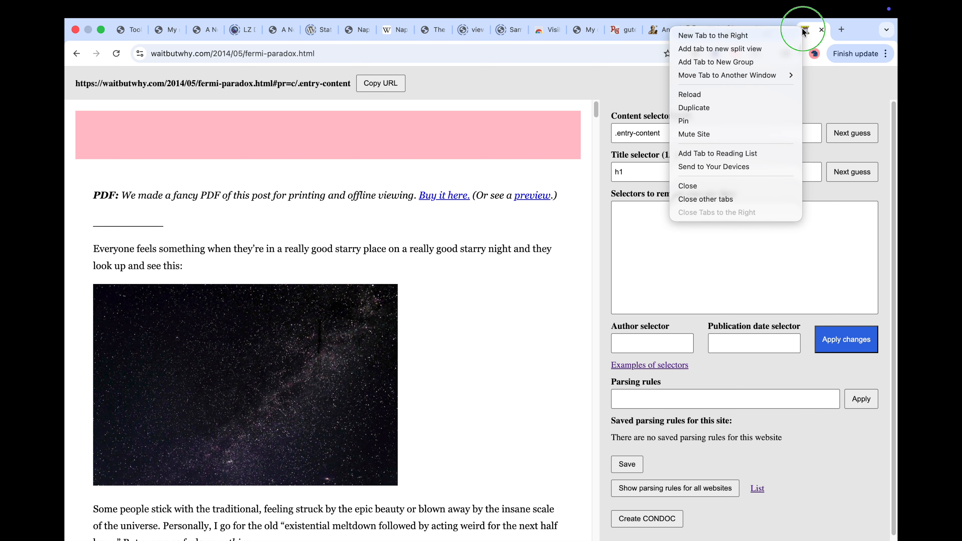
click(739, 96)
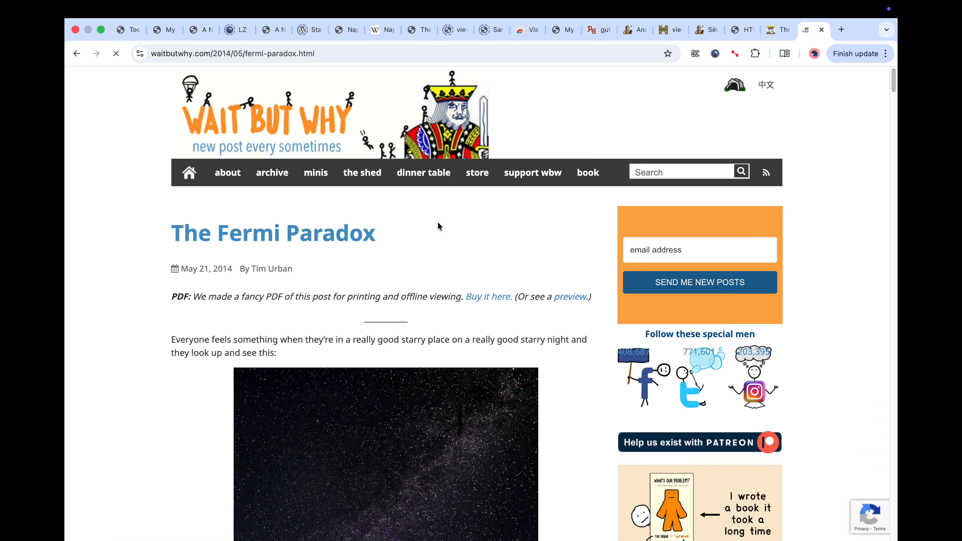
key(super+alt+i)
click(740, 74)
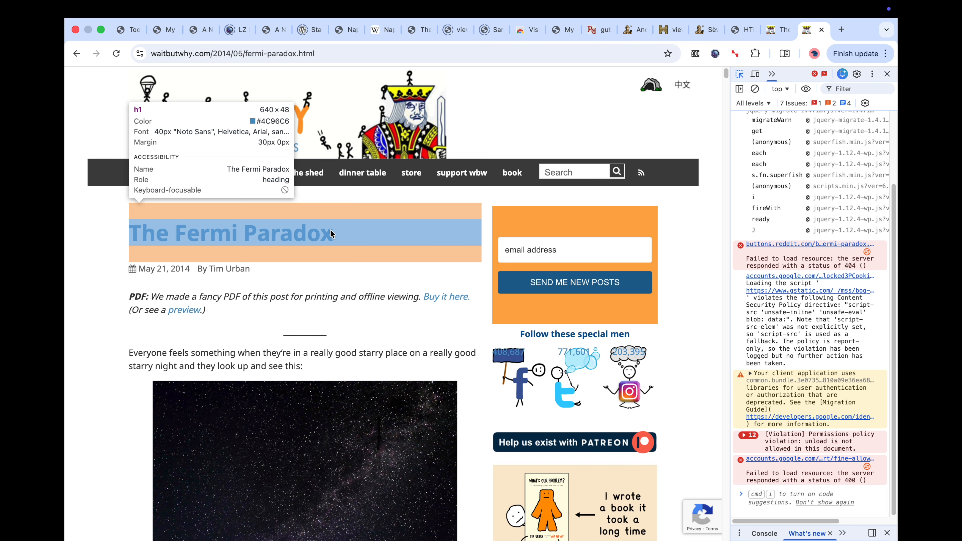
click(331, 234)
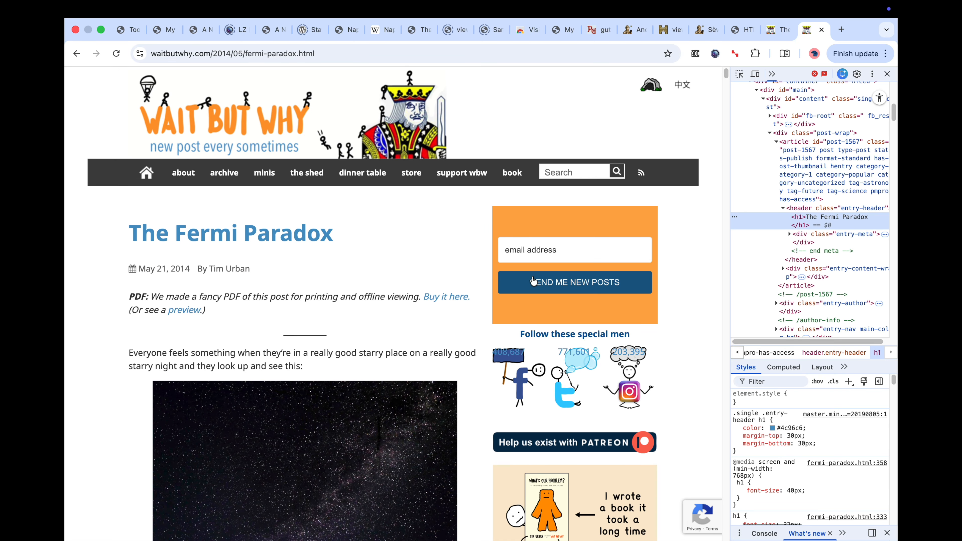
Open the Fermi Paradox page source and compare all occurrences of <h1
right_click(402, 217)
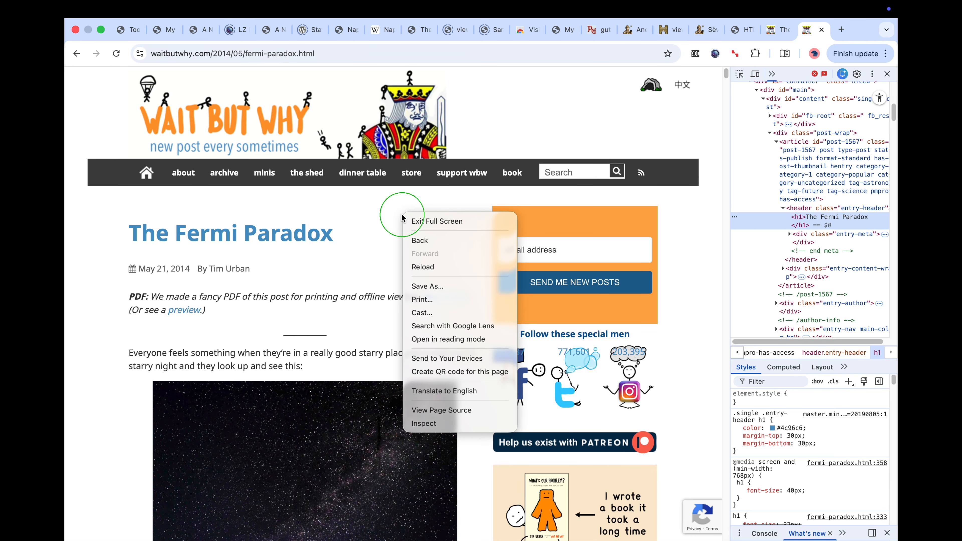
click(420, 411)
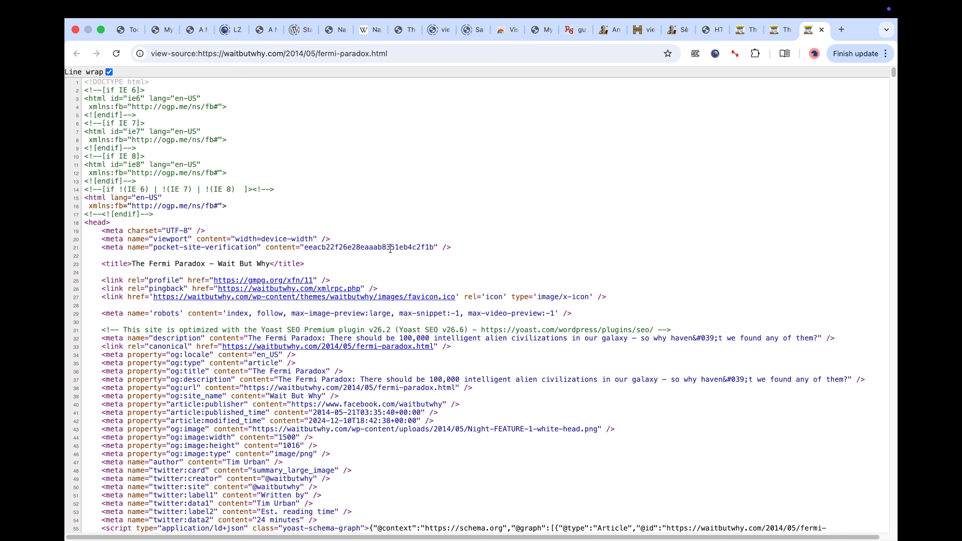
key(super+f)
text(<h1)
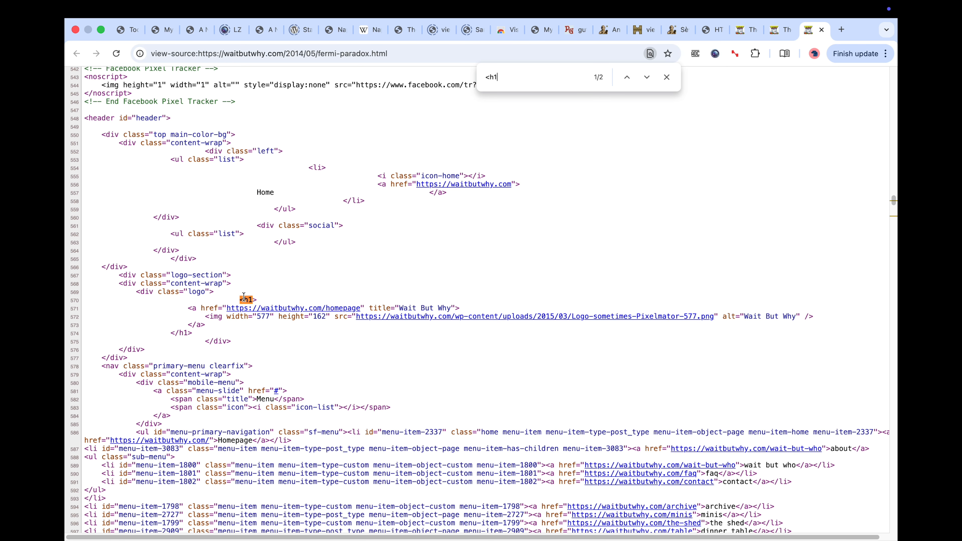
click(647, 77)
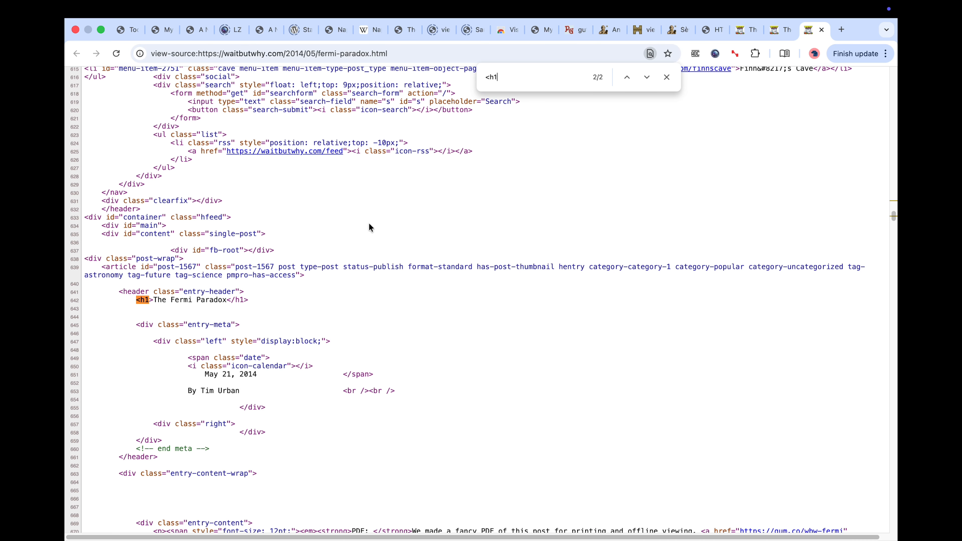
click(627, 77)
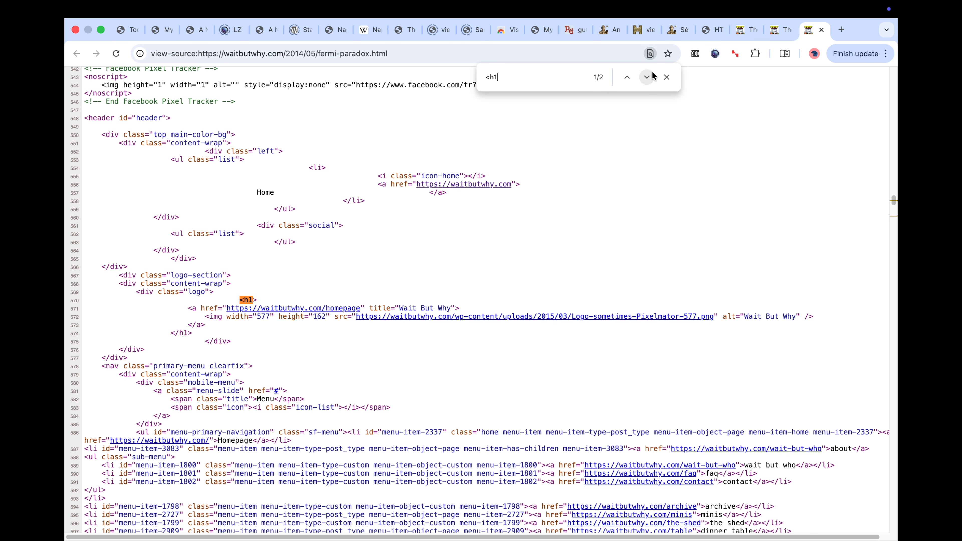
click(647, 77)
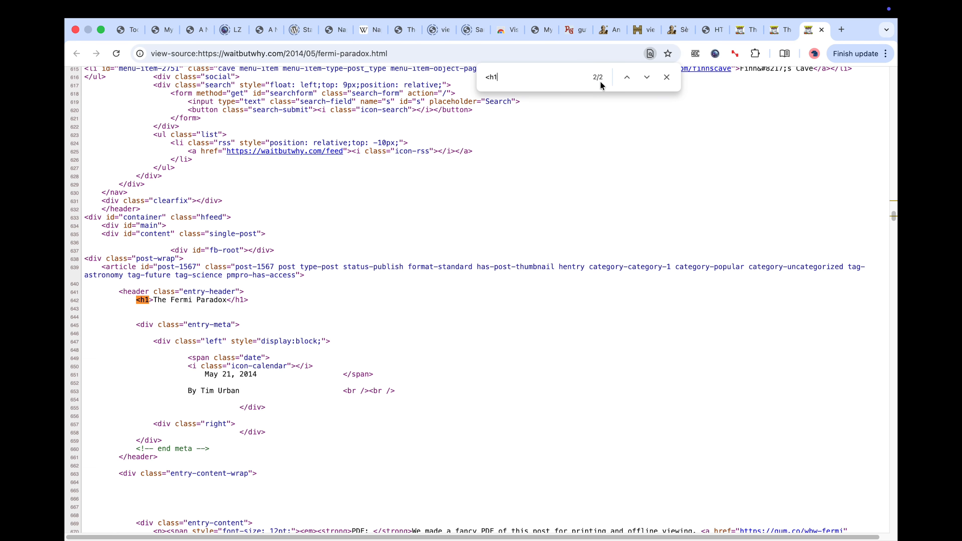
click(627, 76)
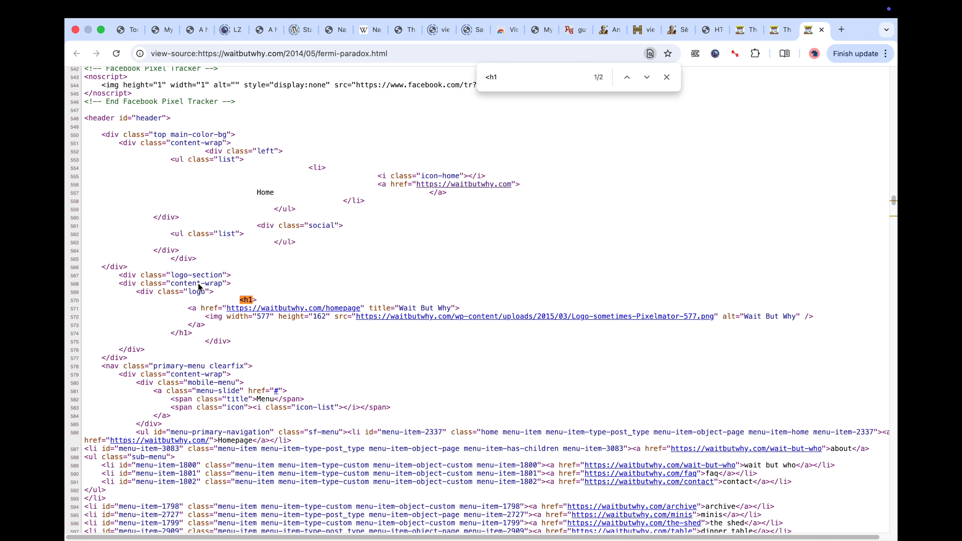
Set the Fermi Paradox title selector to article h1 in the constructor, apply it, and return to the inspected original article
click(745, 29)
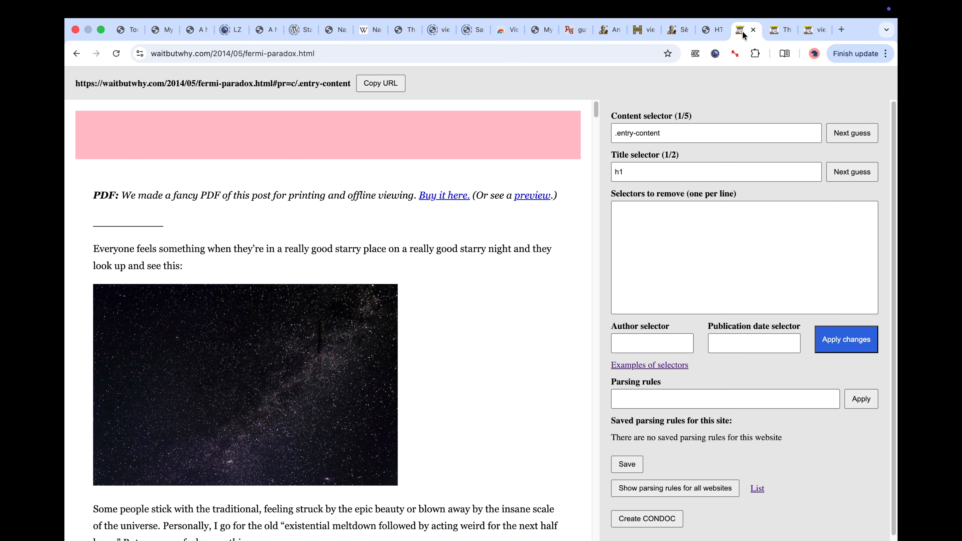
click(614, 172)
text(article)
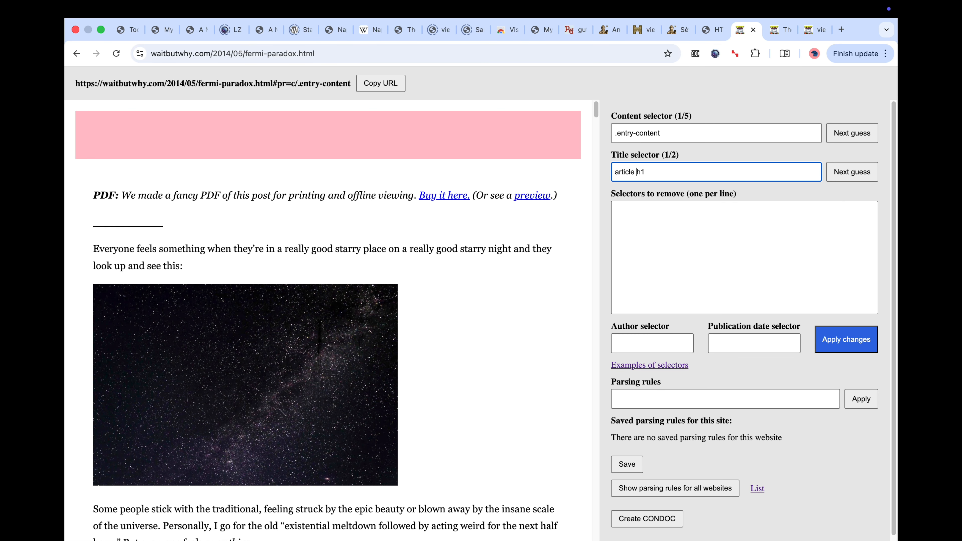
click(844, 346)
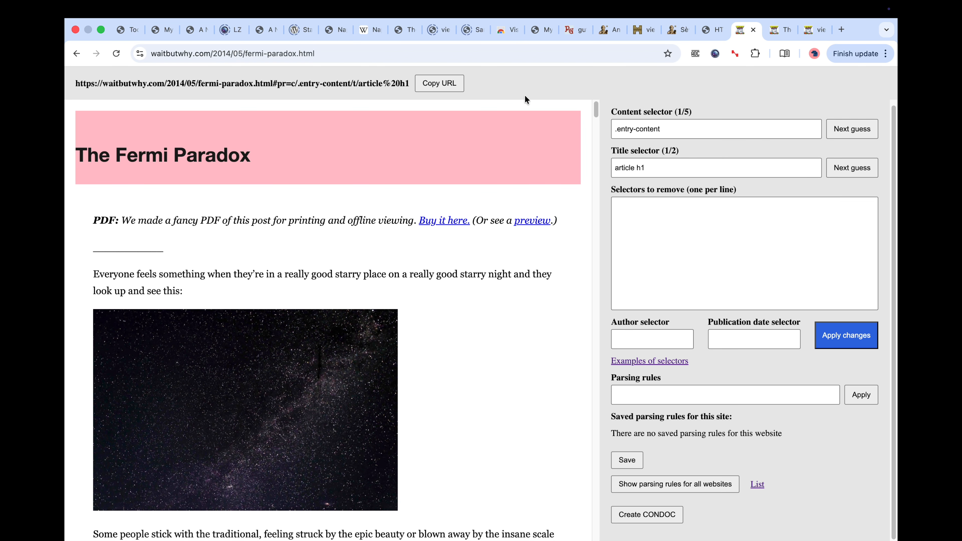
click(775, 30)
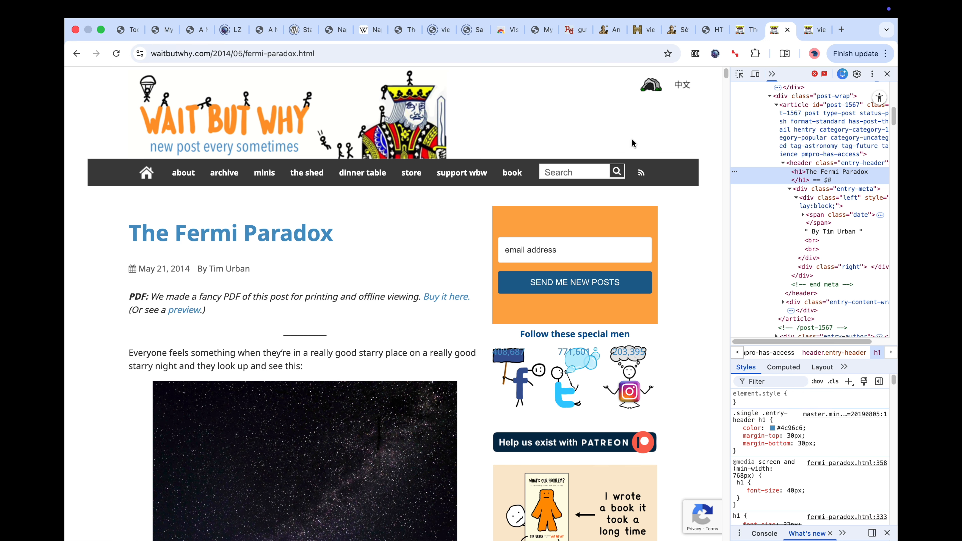
Inspect the original article's date element, then set the constructor's publication date selector to .date and apply it
click(744, 74)
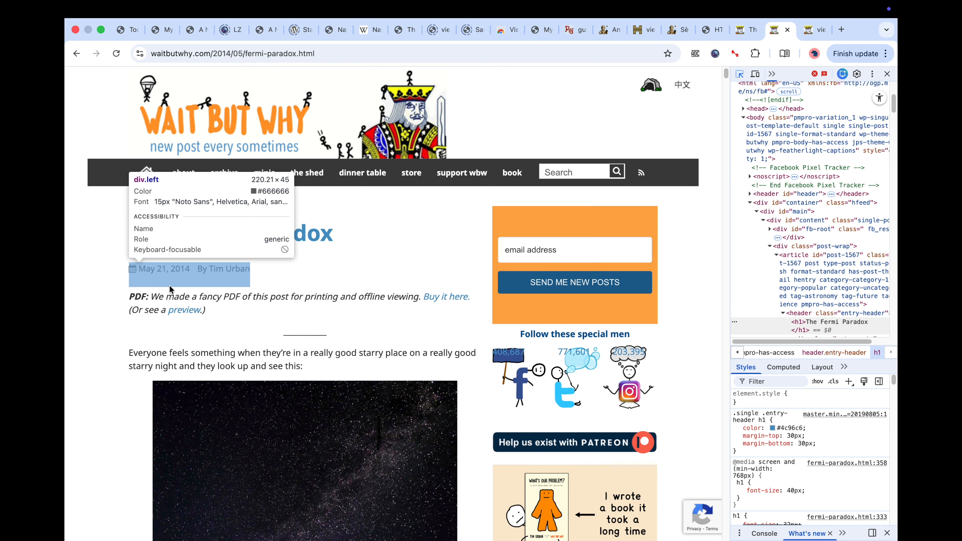
click(171, 270)
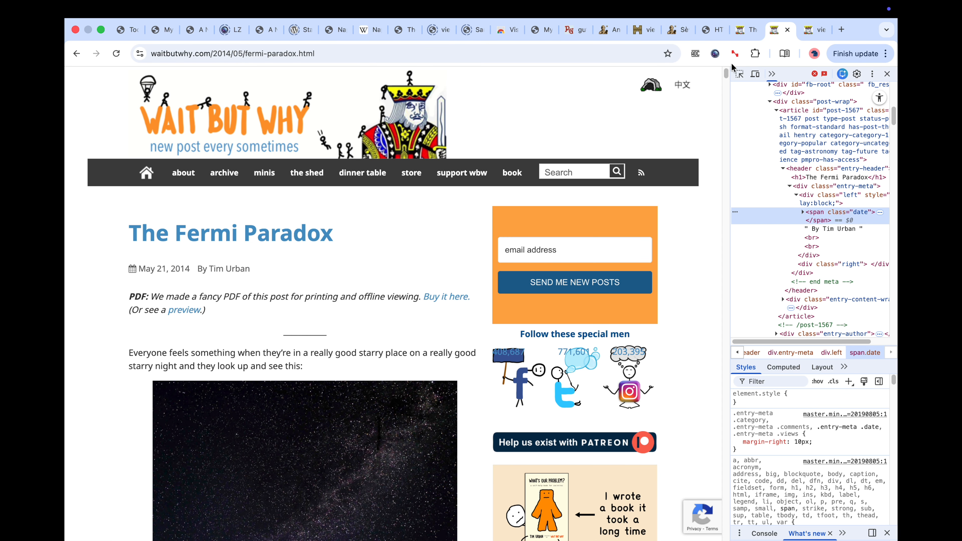
click(742, 31)
click(721, 338)
text(,dat)
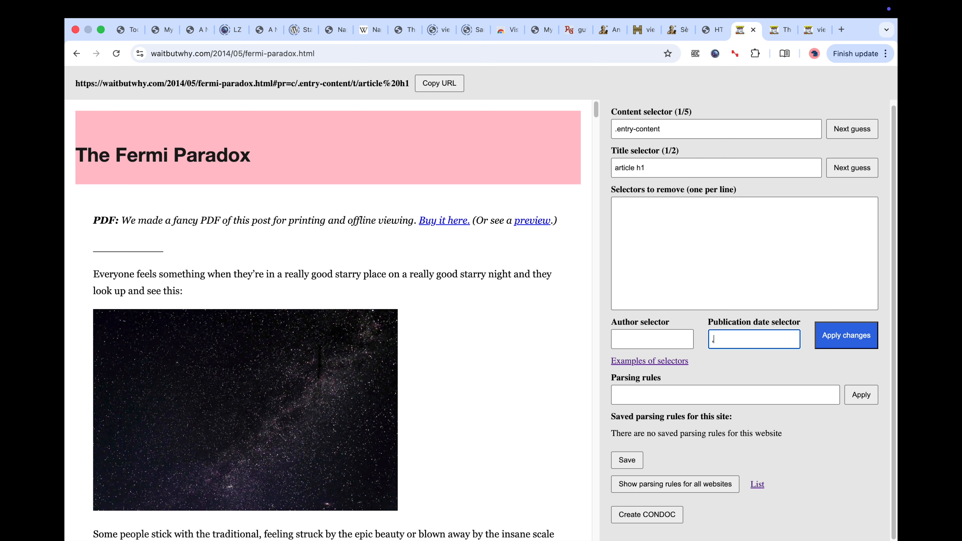
key(BackSpace)
key(BackSpace)
key(BackSpace)
key(BackSpace)
text(.date)
click(838, 336)
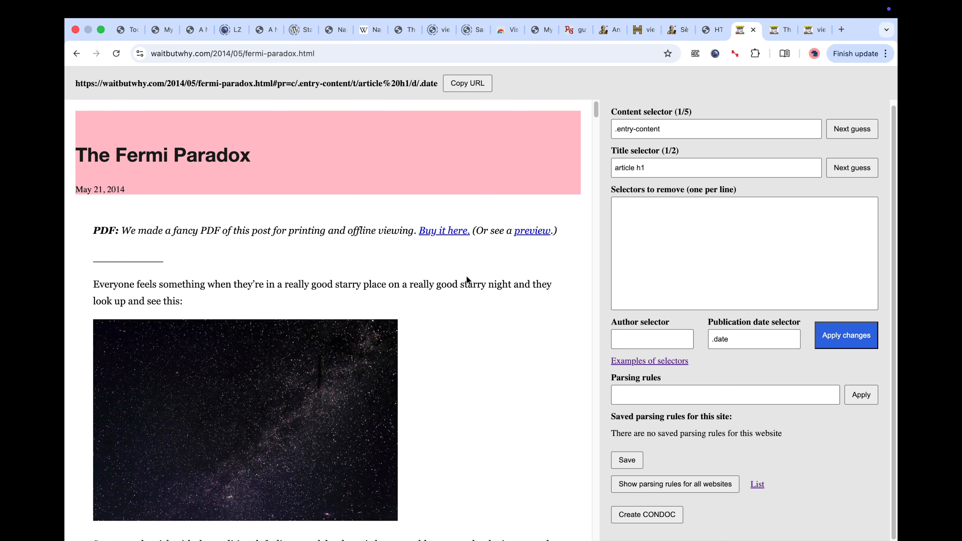
Inspect the Facebook Like widget at the end of the parsed article and trace its enclosing containers in the page markup
scroll(467, 278, down, 20)
click(597, 174)
drag(597, 174, 602, 514)
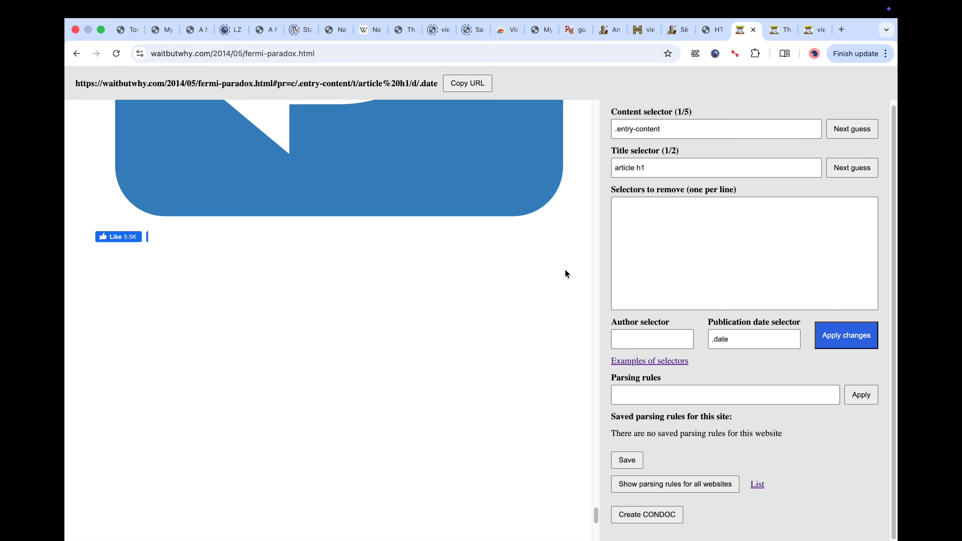
key(super+alt+i)
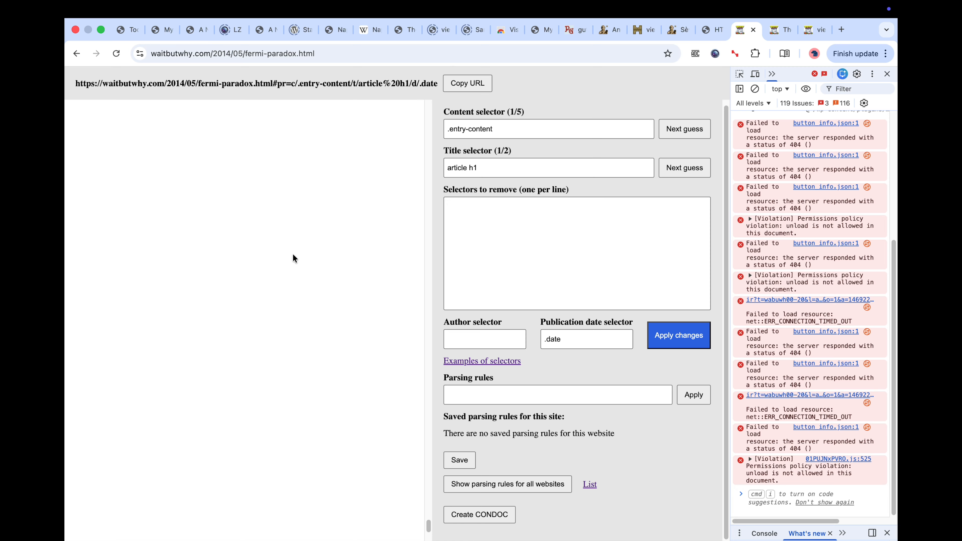
scroll(294, 258, up, 1)
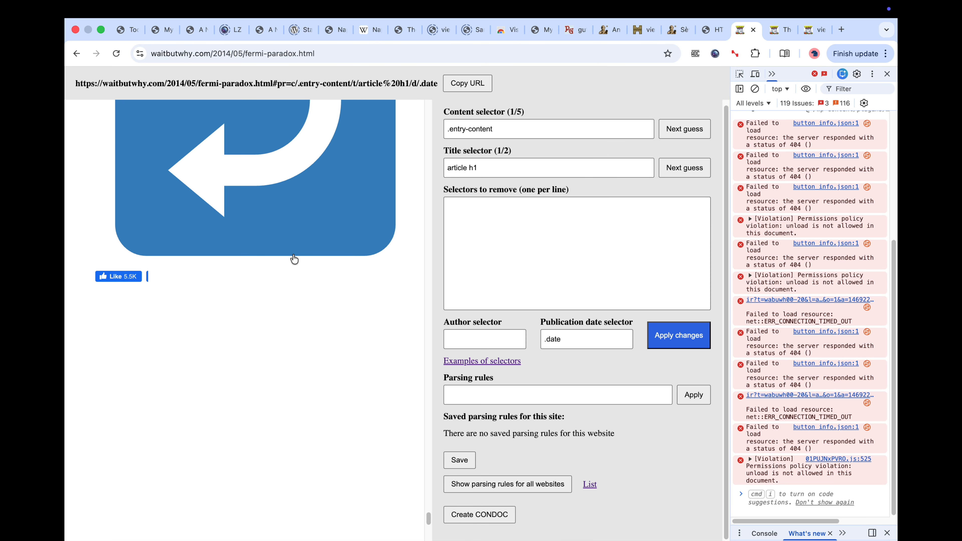
click(740, 74)
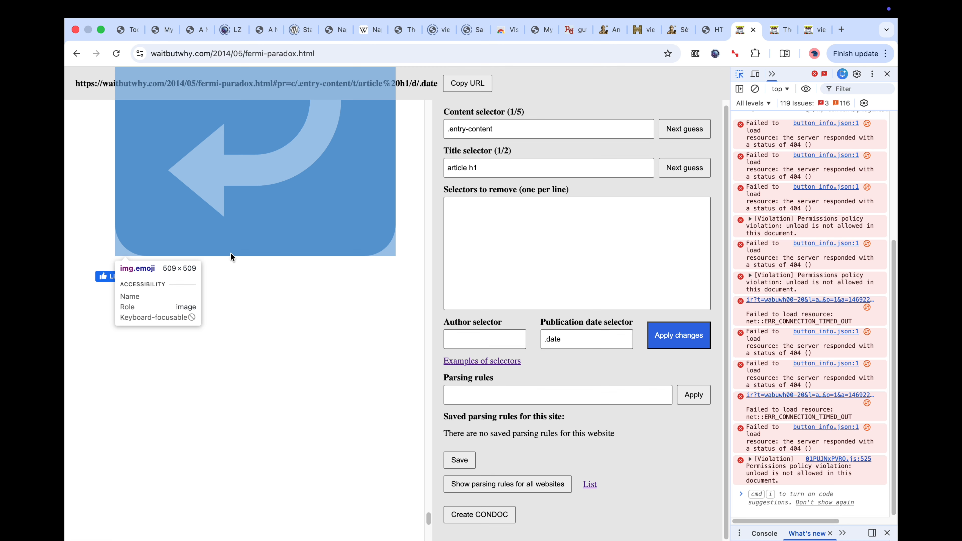
click(108, 276)
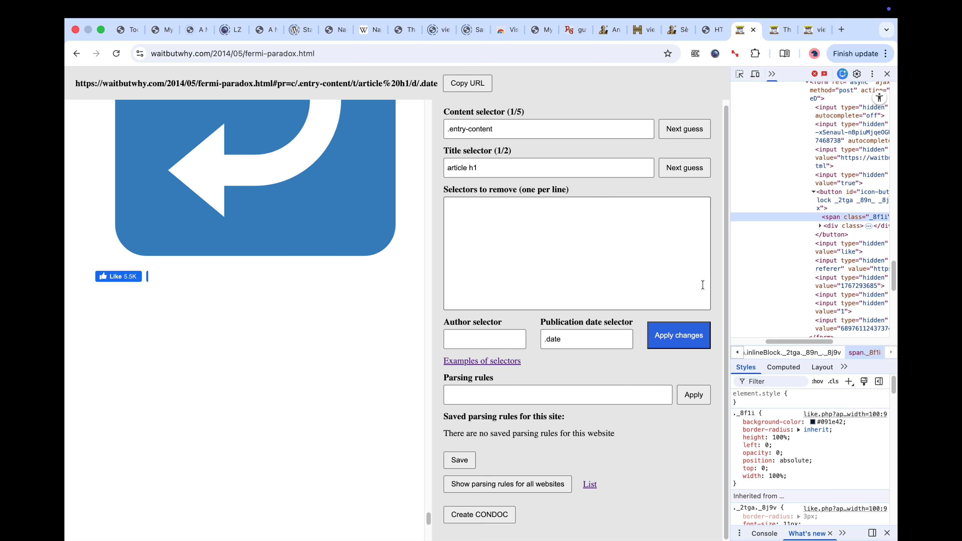
scroll(840, 217, up, 3)
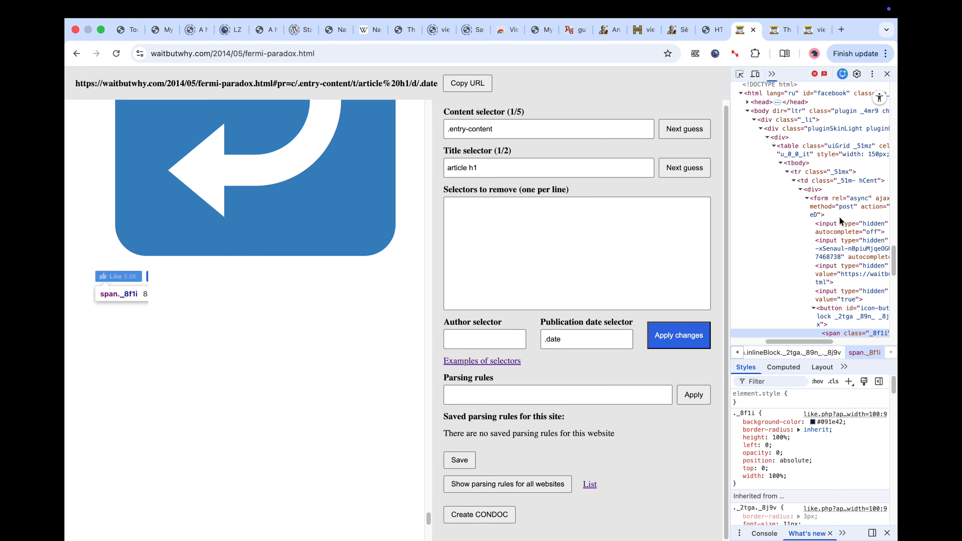
scroll(788, 159, up, 3)
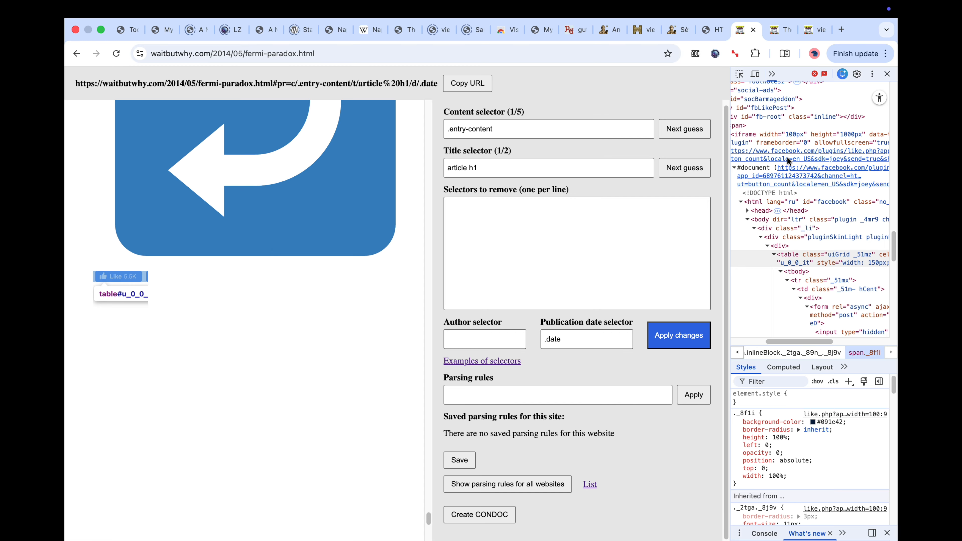
scroll(788, 159, up, 5)
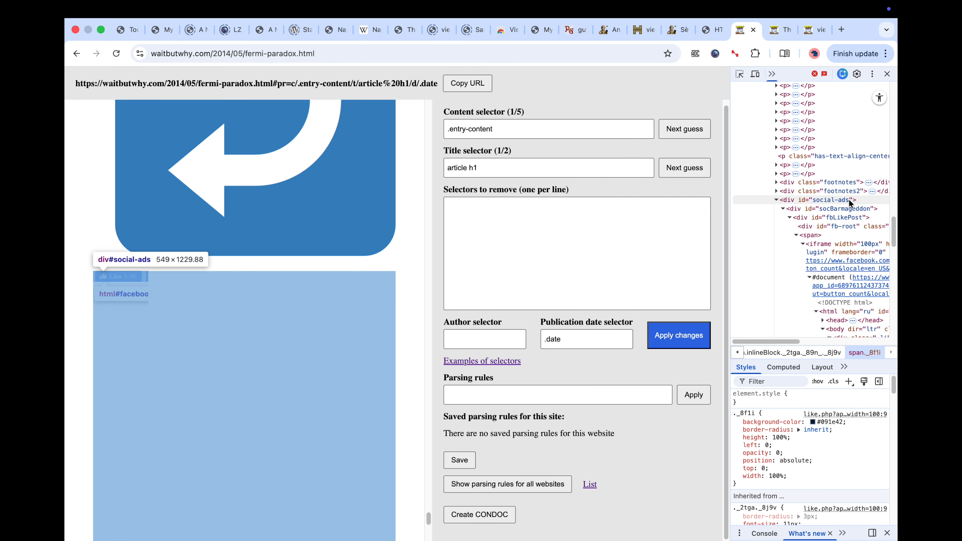
Add #social-ads to the selectors to remove and apply the change
click(489, 224)
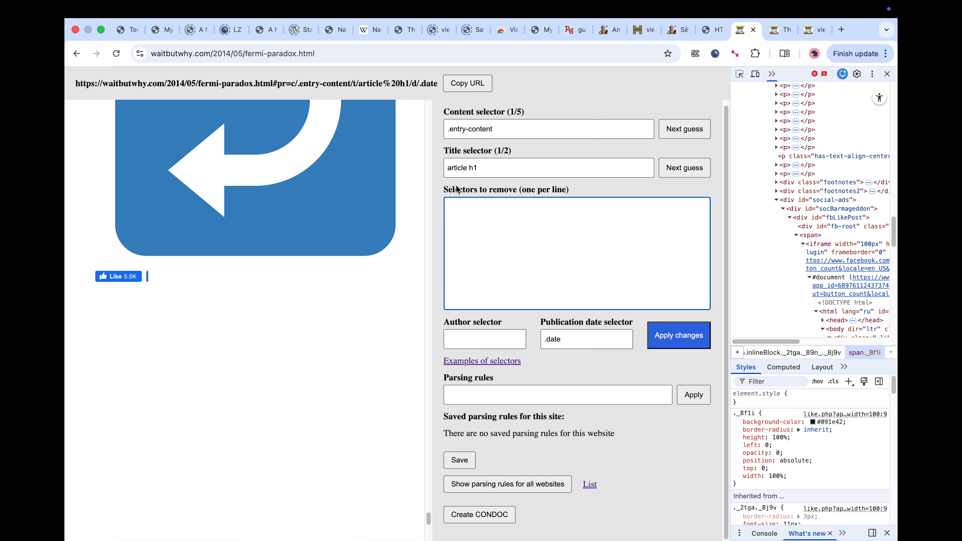
text(#social-ads)
click(659, 334)
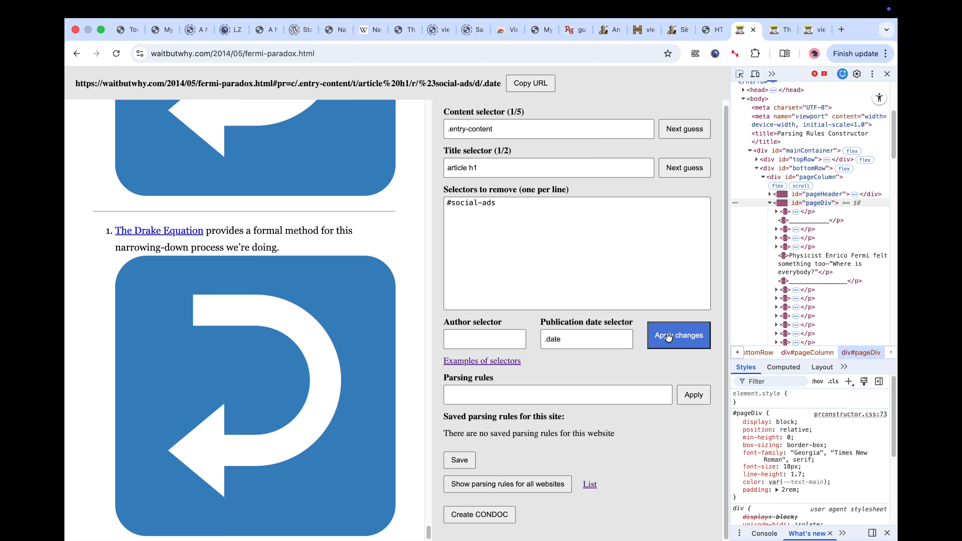
Save the parsing rules for the Fermi Paradox site and close the developer tools
scroll(119, 384, up, 20)
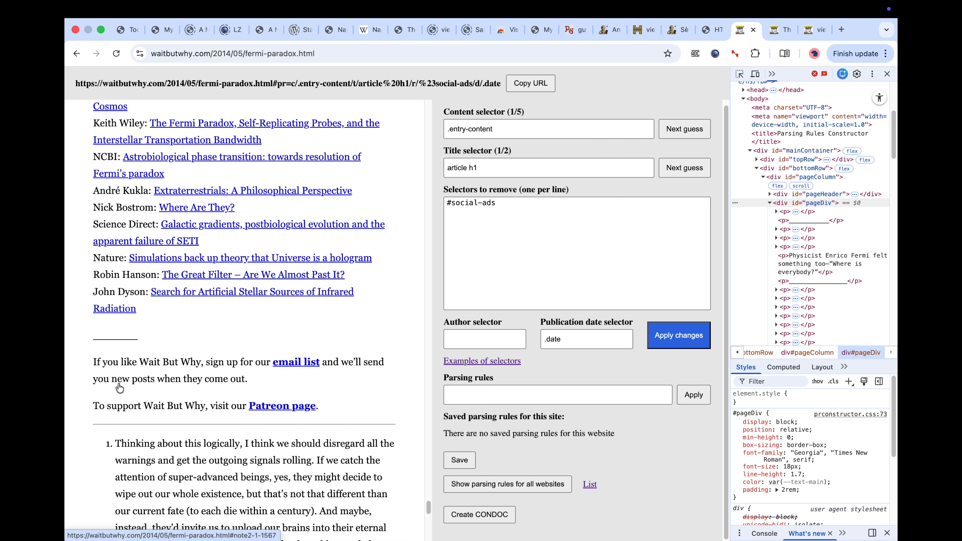
scroll(118, 384, up, 15)
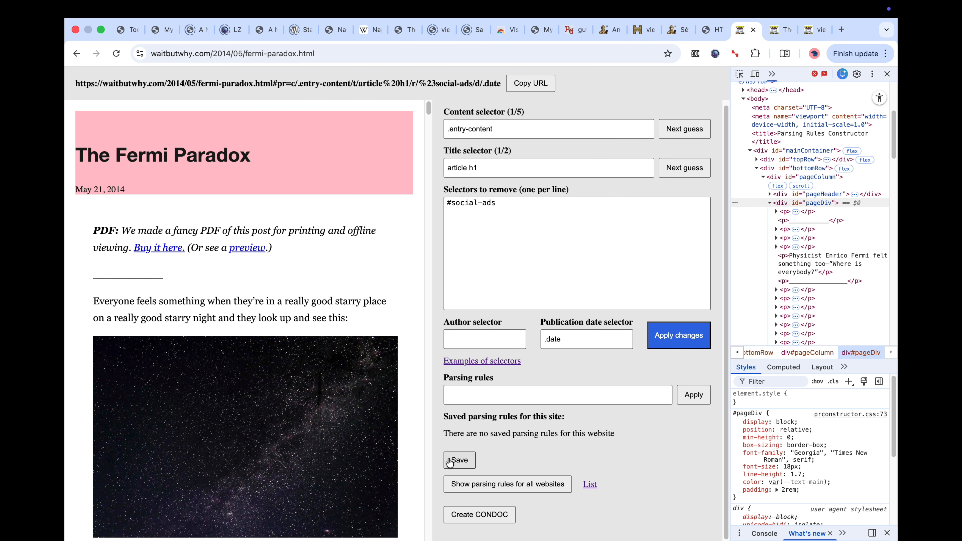
click(456, 461)
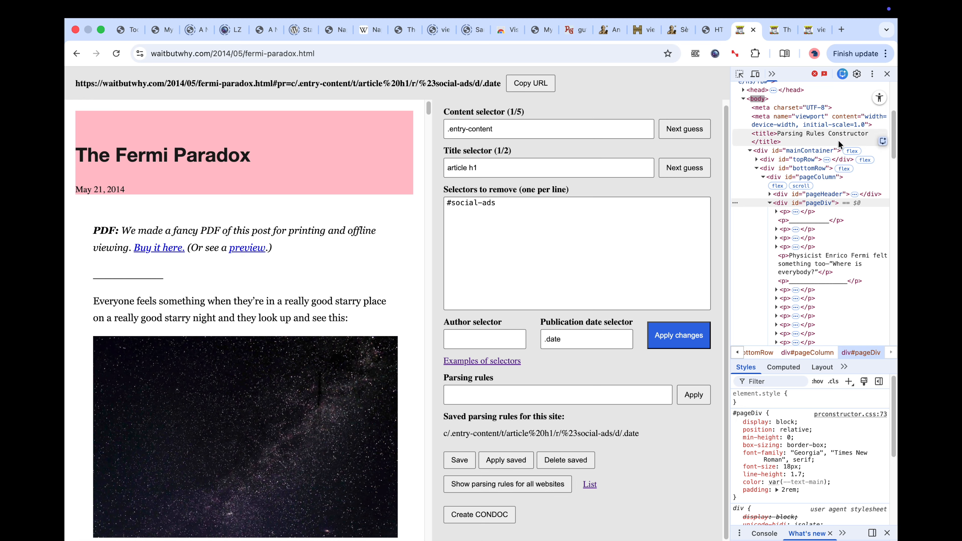
click(887, 74)
Review the saved parsing rules for all websites and the published List of Parsing Rules with its comment form, then return to the constructor
click(675, 486)
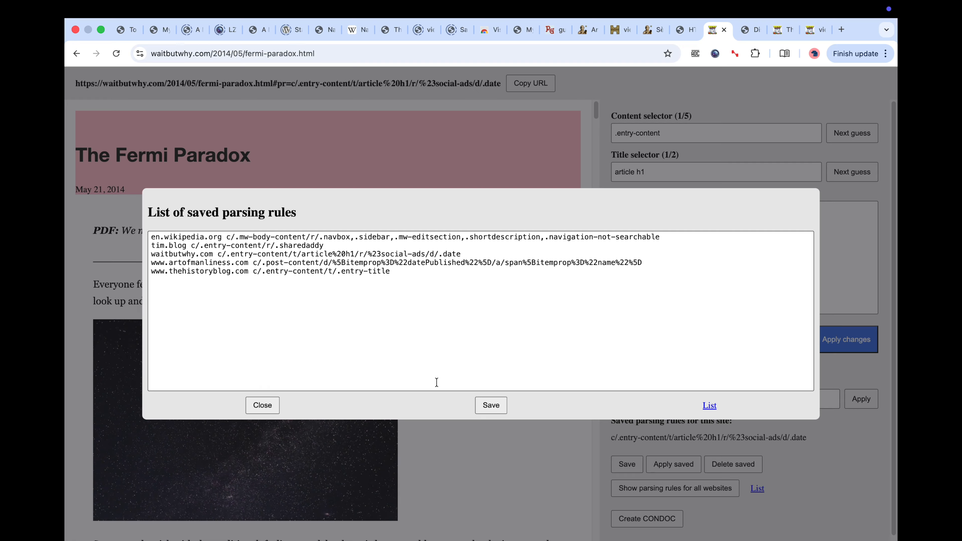
click(709, 405)
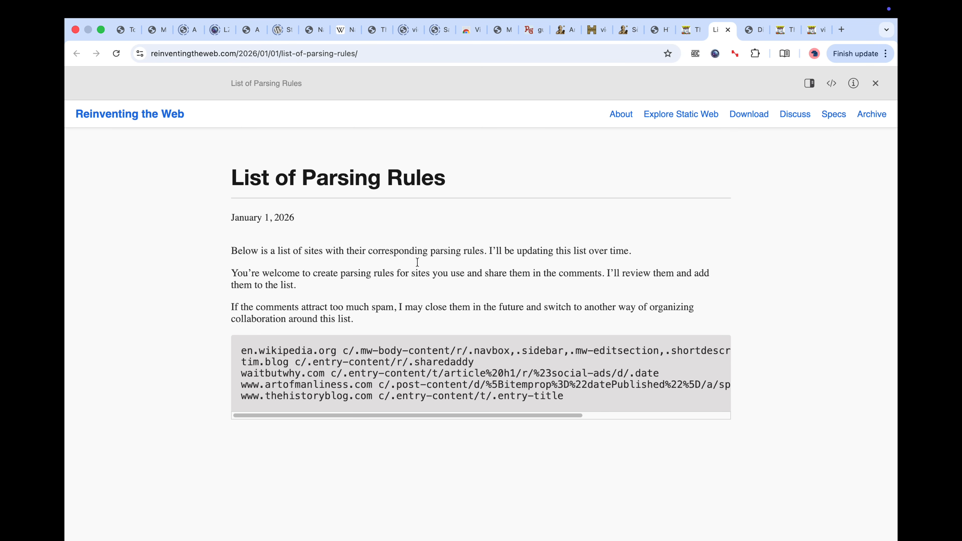
click(877, 84)
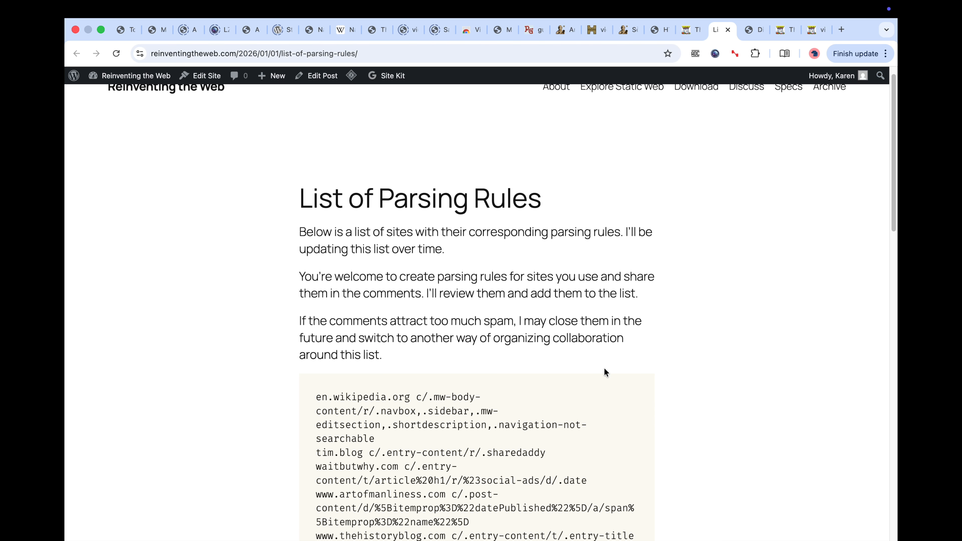
scroll(604, 372, down, 15)
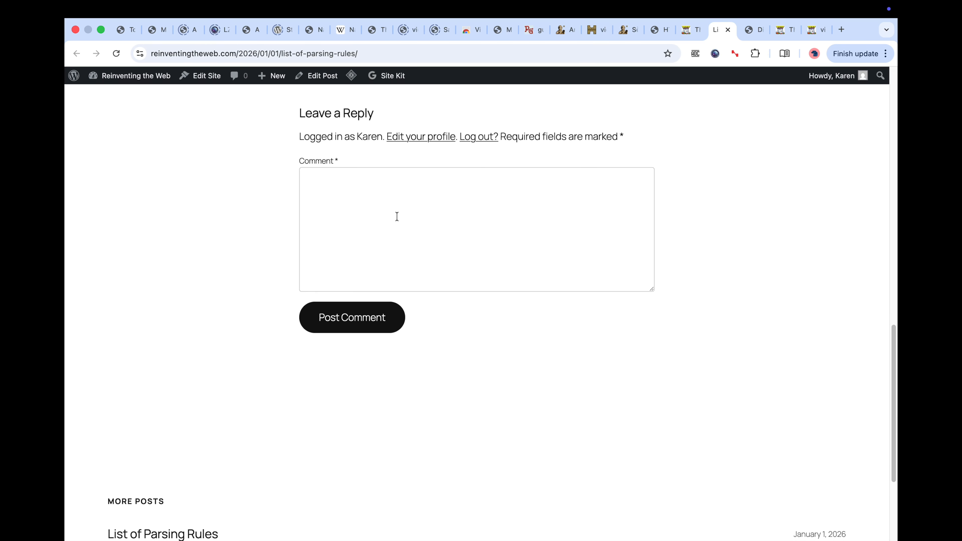
key(cmd+w)
click(263, 407)
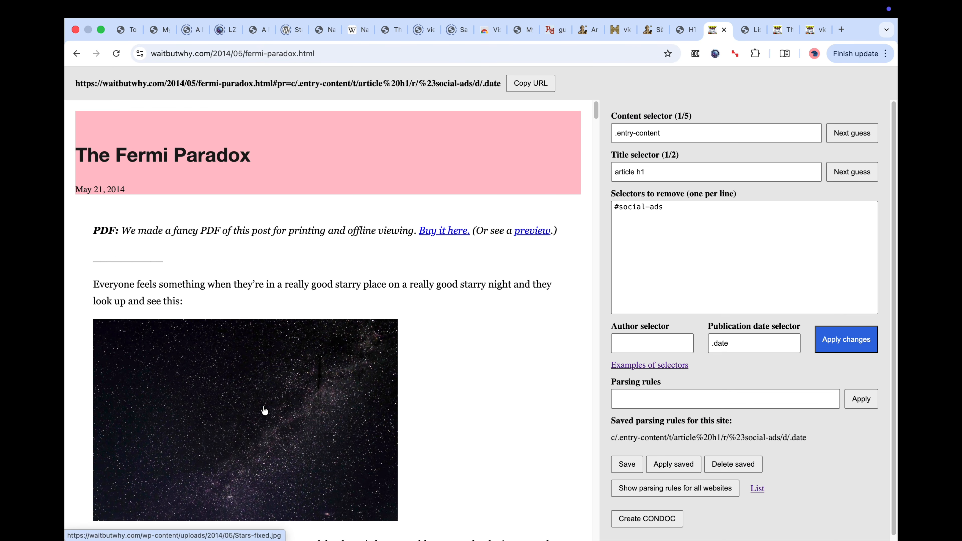
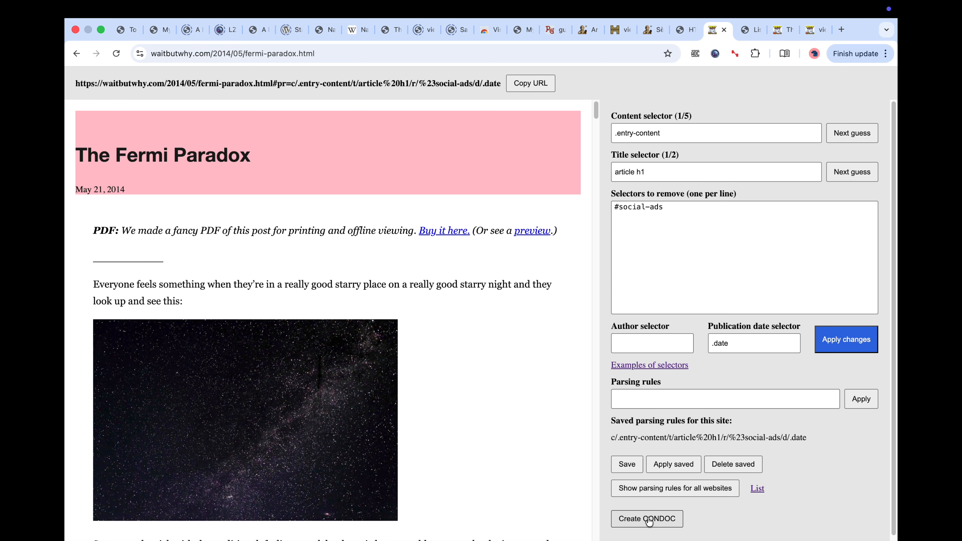
Create a CONDOC from the parsed Fermi Paradox page
click(647, 520)
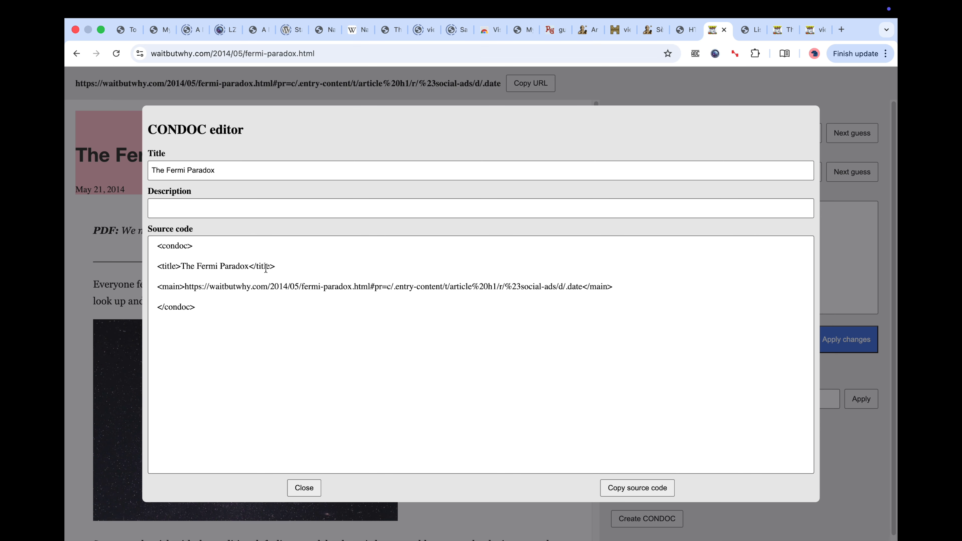
Try the placeholder description fdsfdsfdsfsd in the CONDOC editor, then clear it
click(176, 207)
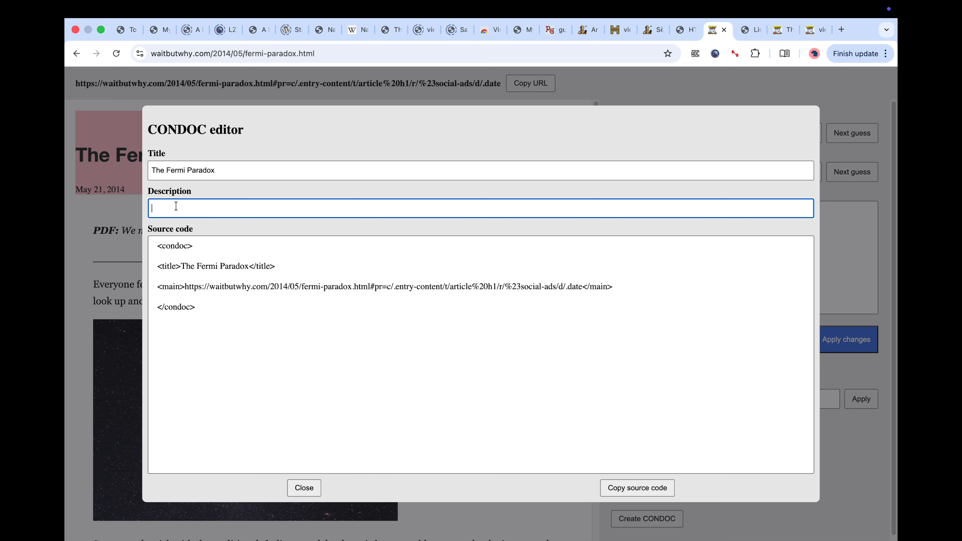
text(fdsfdsfdsfsd)
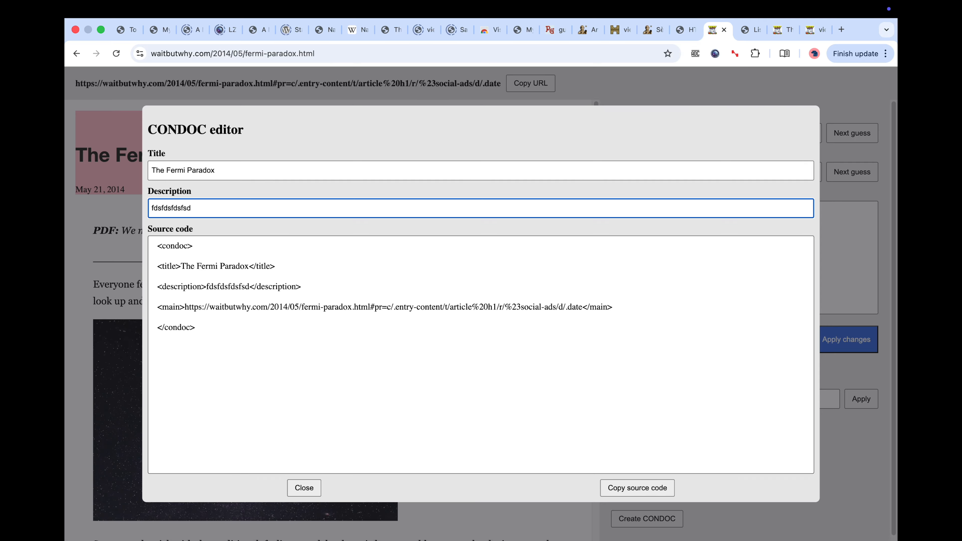
key(BackSpace)
key(BackSpace)
key(BackSpace)
key(BackSpace)
key(BackSpace)
key(BackSpace)
key(BackSpace)
key(BackSpace)
key(BackSpace)
key(BackSpace)
key(BackSpace)
key(BackSpace)
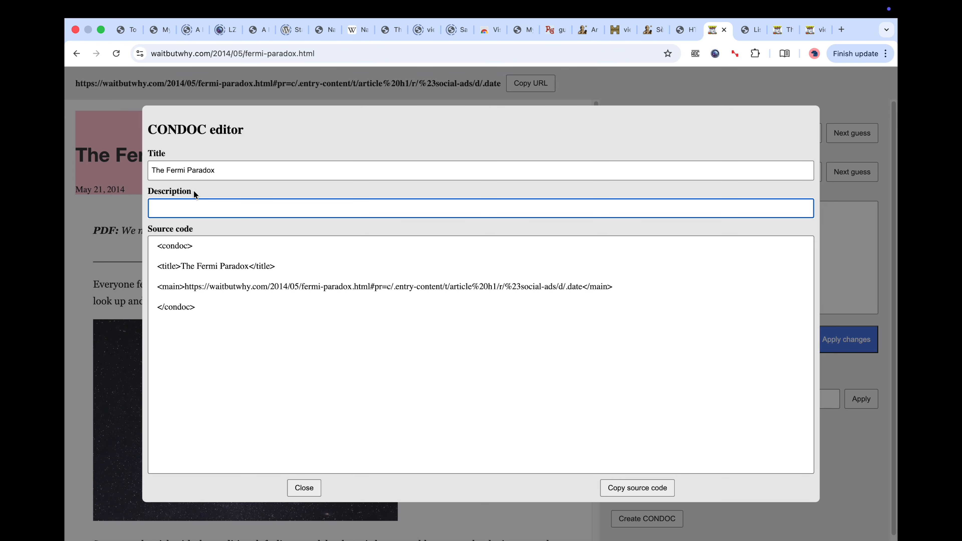
Try appending & to the CONDOC title, check how the source code encodes it, then remove it
click(226, 170)
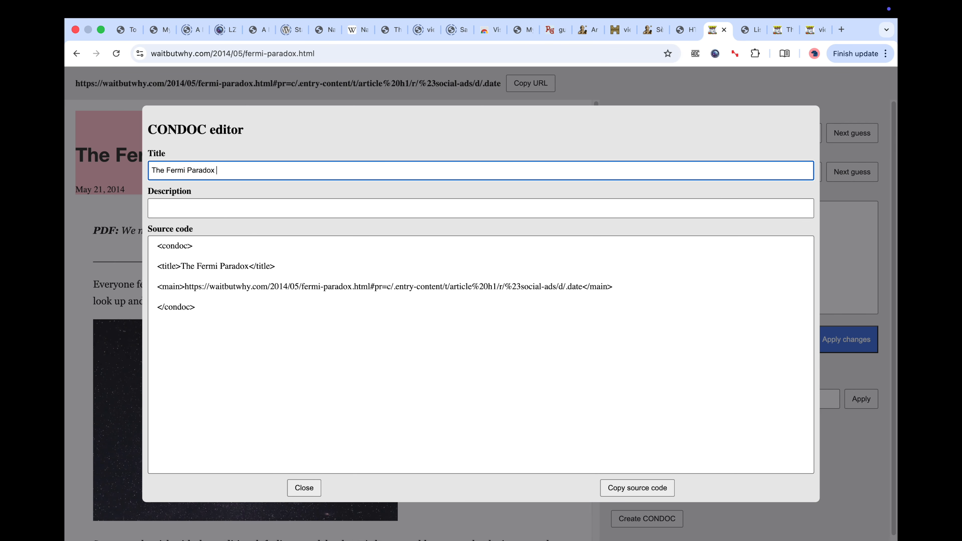
text(&)
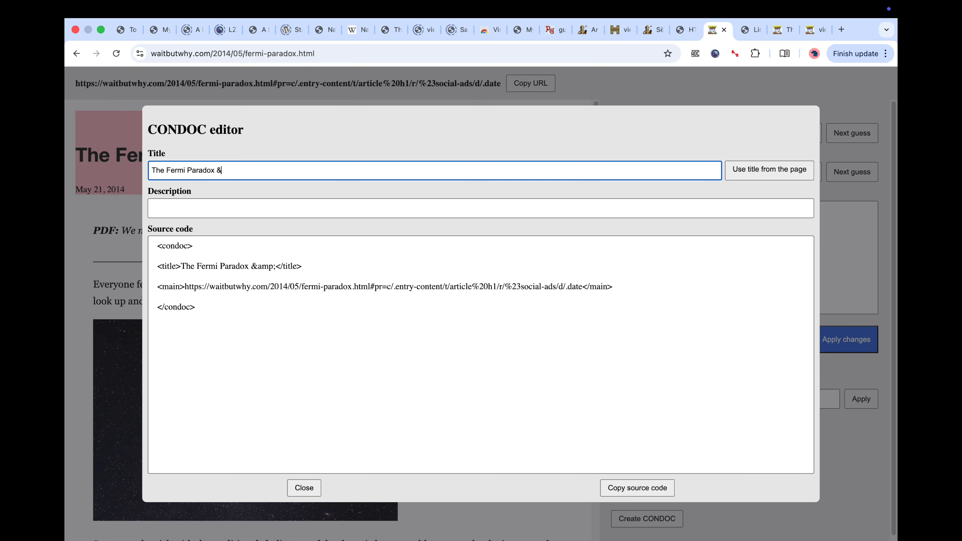
drag(252, 266, 275, 262)
click(222, 170)
key(BackSpace)
key(BackSpace)
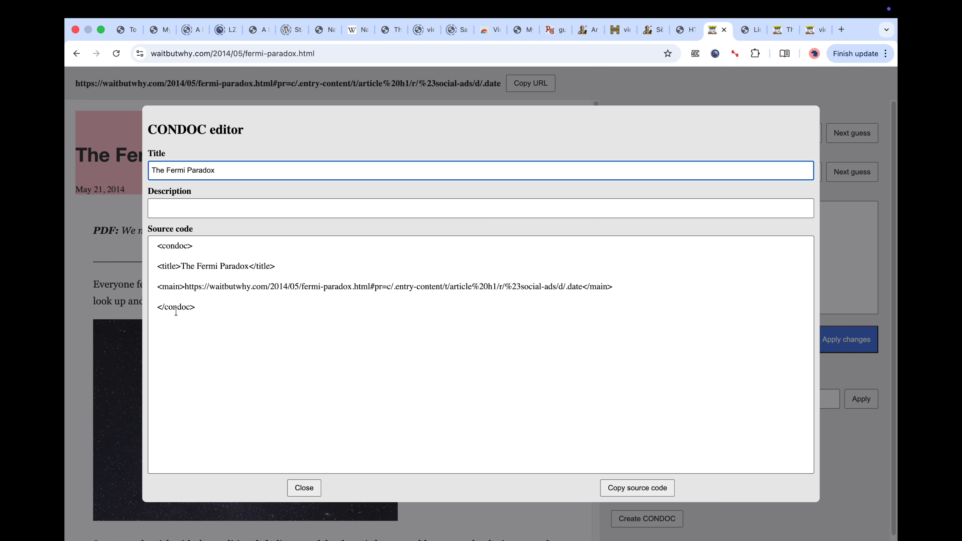
Copy the Fermi Paradox CONDOC's source code and close the CONDOC editor
click(627, 489)
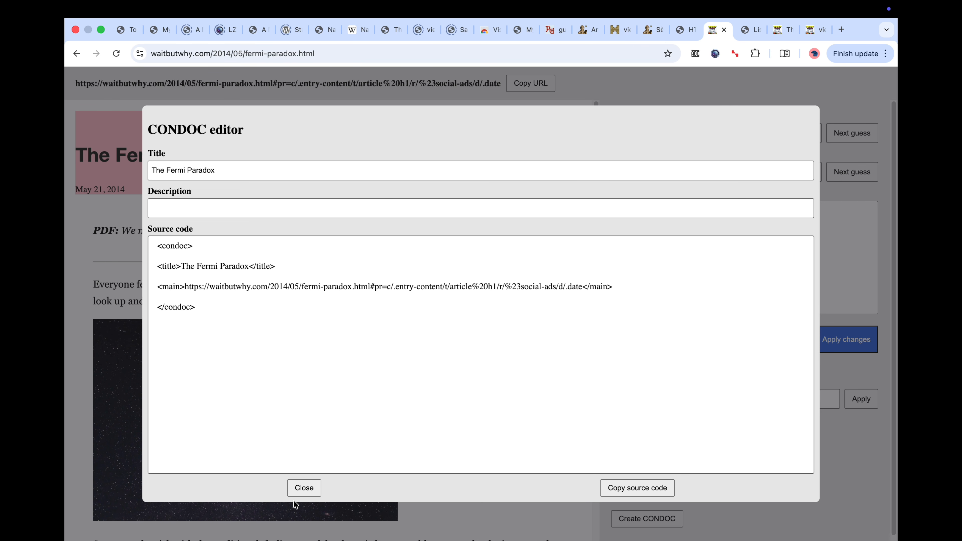
click(304, 488)
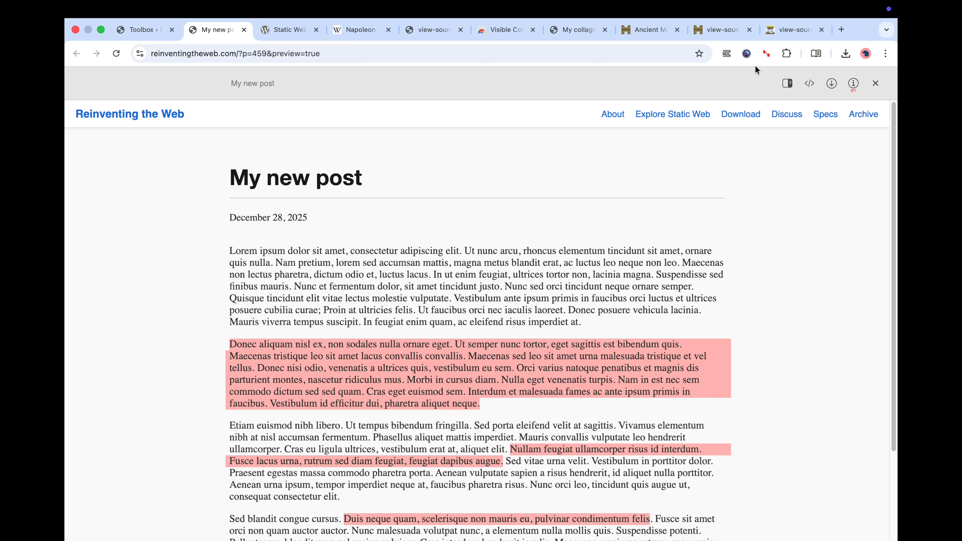
Open the extension's guide on how to create visible connections and read its scenarios and the note about publishing standalone files
click(766, 54)
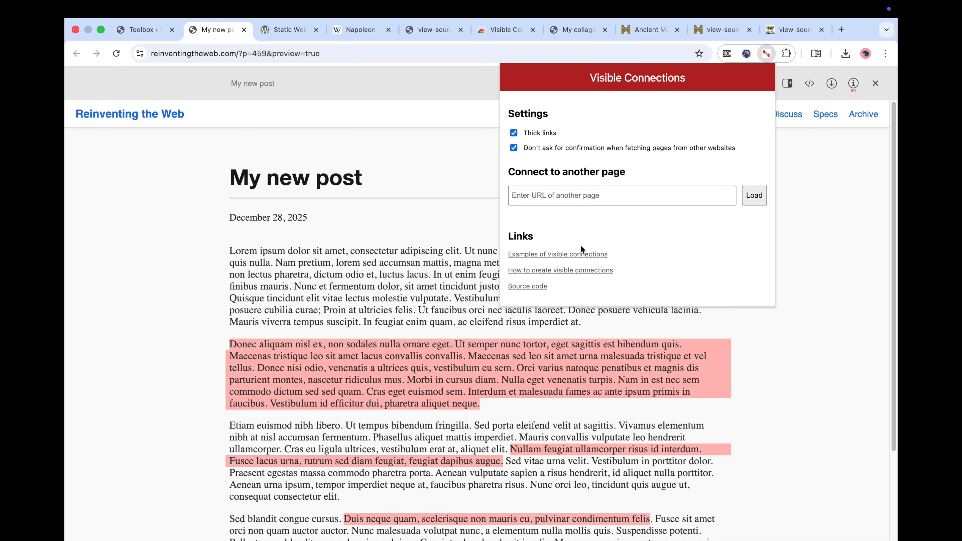
click(560, 271)
scroll(362, 385, down, 10)
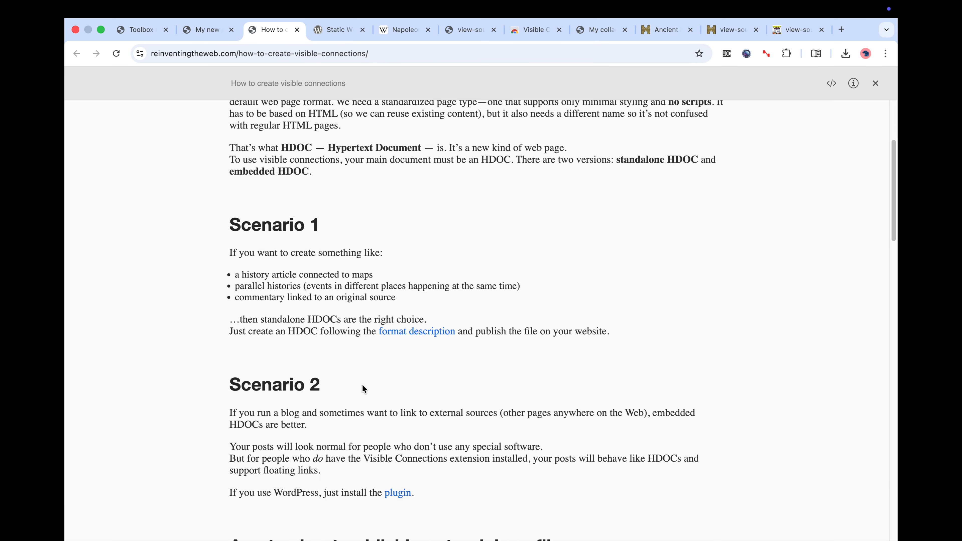
scroll(363, 385, down, 2)
drag(231, 193, 566, 189)
click(438, 294)
scroll(438, 295, down, 4)
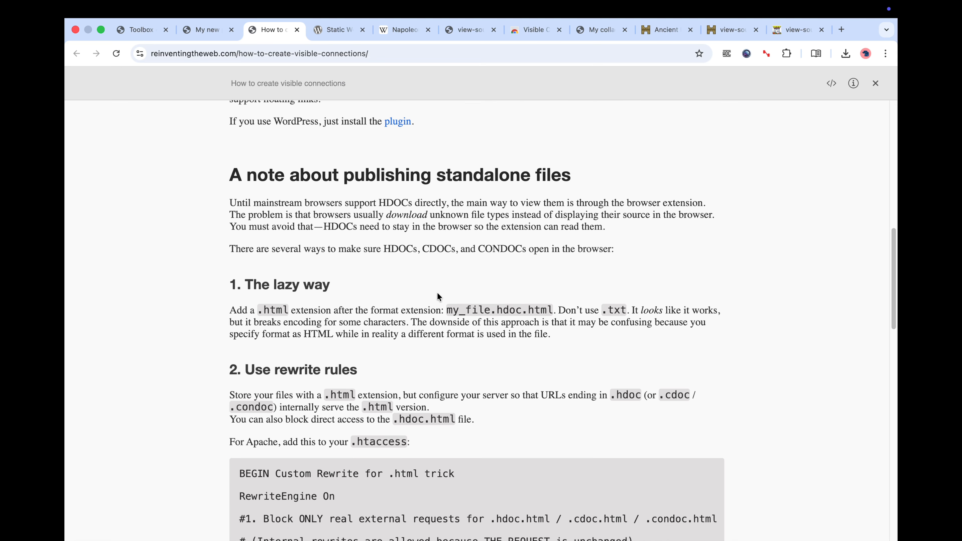
Read the guide's methods for making HDOC, CDOC and CONDOC files open in the browser, including the Apache rewrite rules
scroll(438, 296, down, 4)
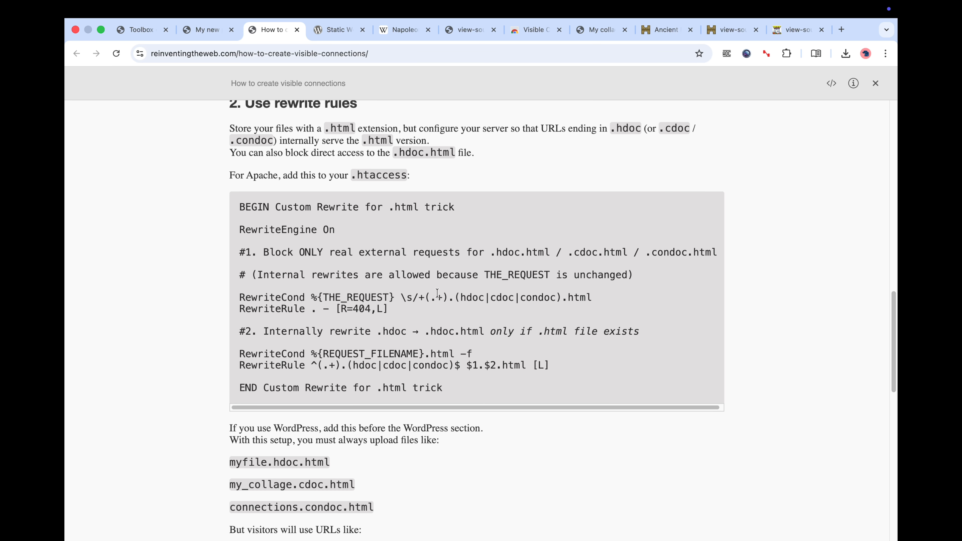
scroll(437, 294, up, 8)
scroll(438, 296, down, 13)
scroll(438, 297, down, 9)
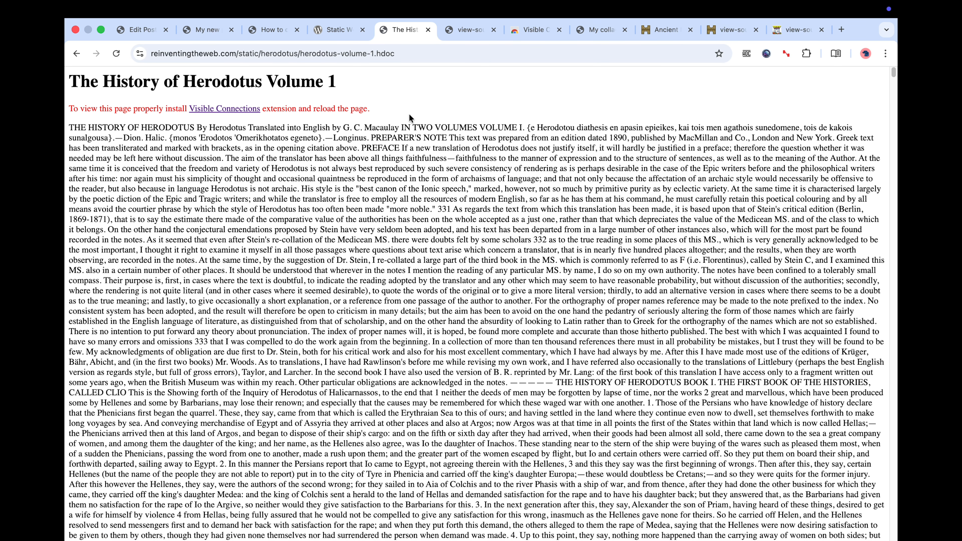
Open the source of the herodotus-volume-1.hdoc page and examine its notice about installing the extension
right_click(417, 115)
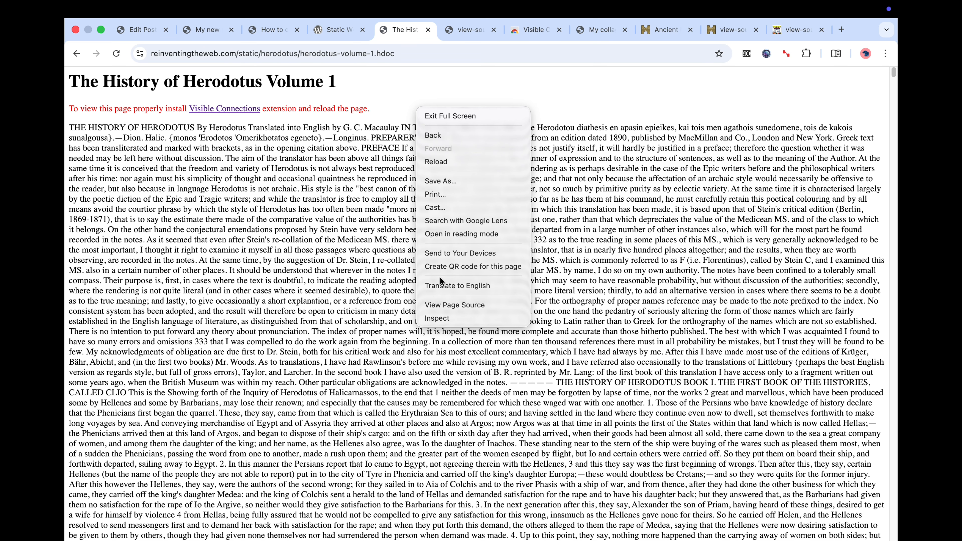
click(438, 303)
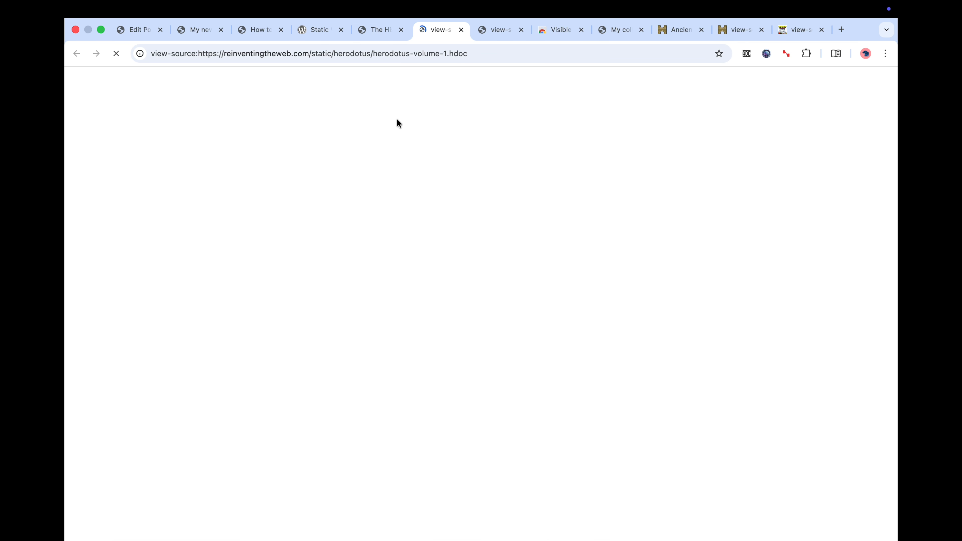
drag(139, 209, 75, 177)
click(136, 170)
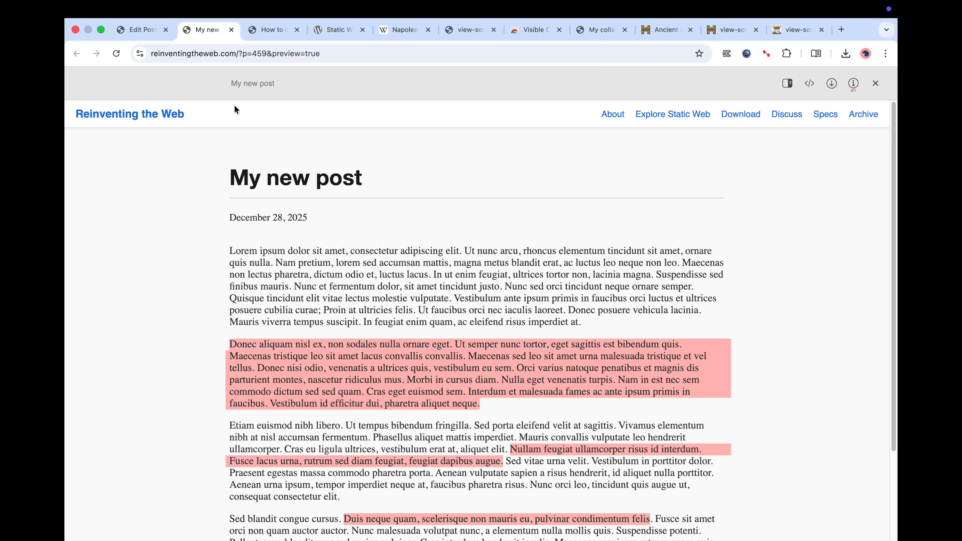
Insert a Custom HTML block above the post's first paragraph with a red hdoc-remove notice linking to the Visible Connections extension, and save the draft
click(143, 30)
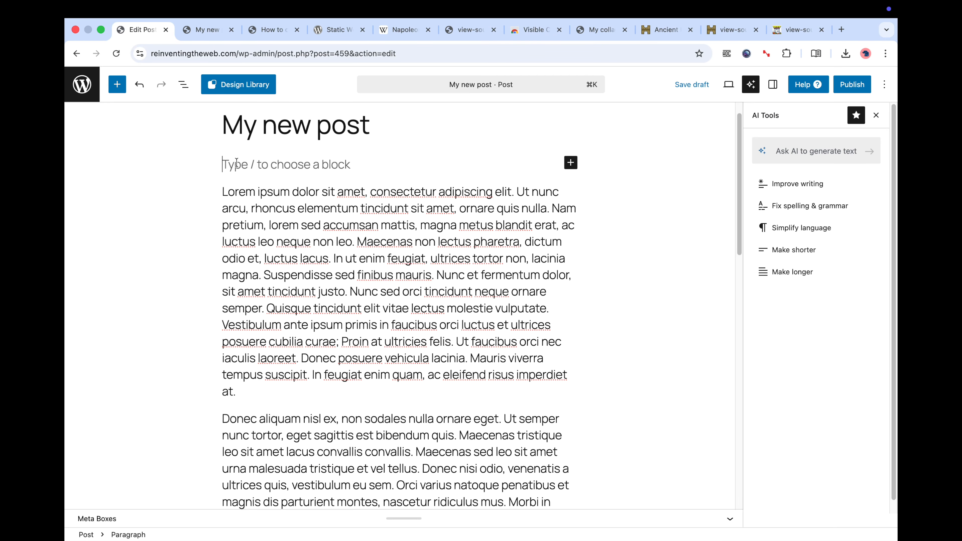
click(571, 163)
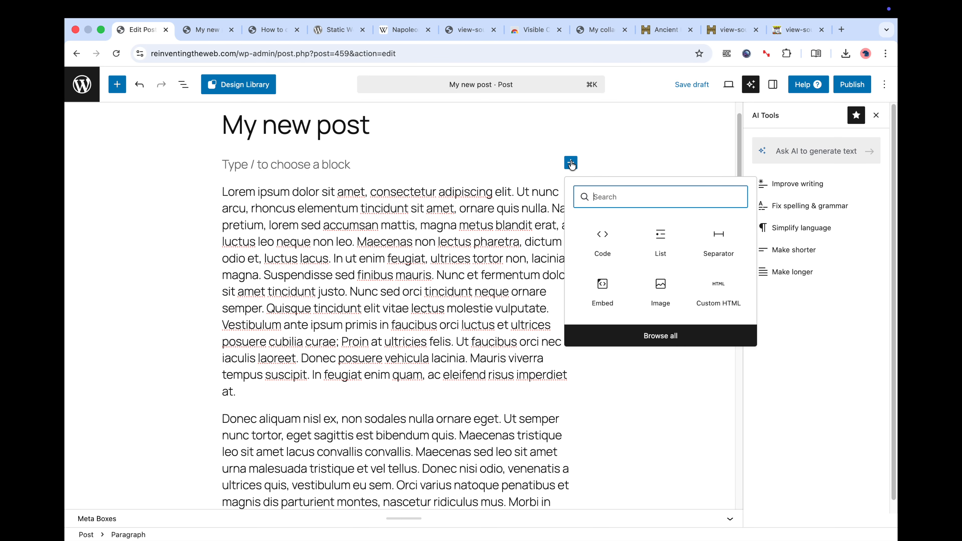
click(722, 293)
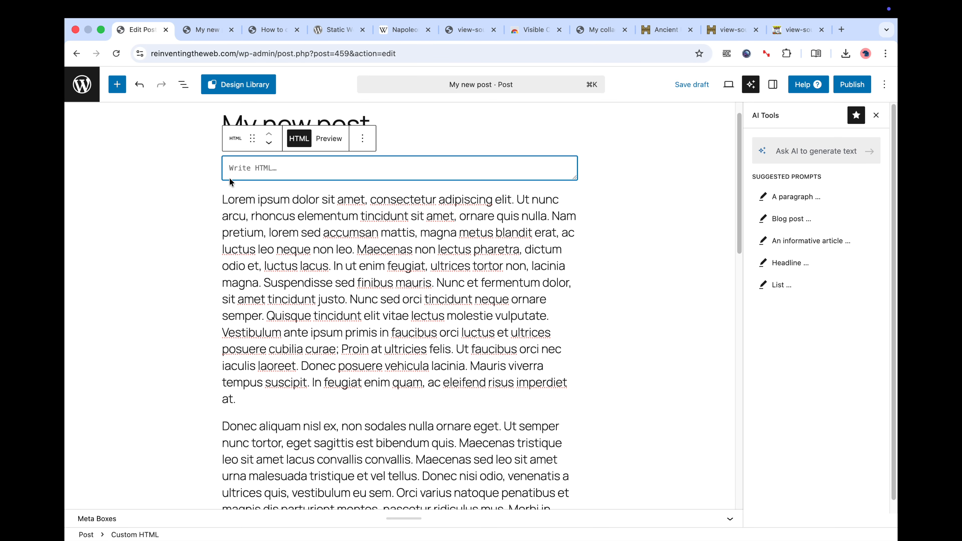
text(<p style="color:red;" class="hdoc-remove">This page contains floating links. To view them install <a href="https://chromewebstore.google.com/detail/visible-connections/hlckcdbgknflkkciojgdbhomdnegimbm" target="_blank" rel="nofollow">Visible Connections</a> extension and reload the page.</p>)
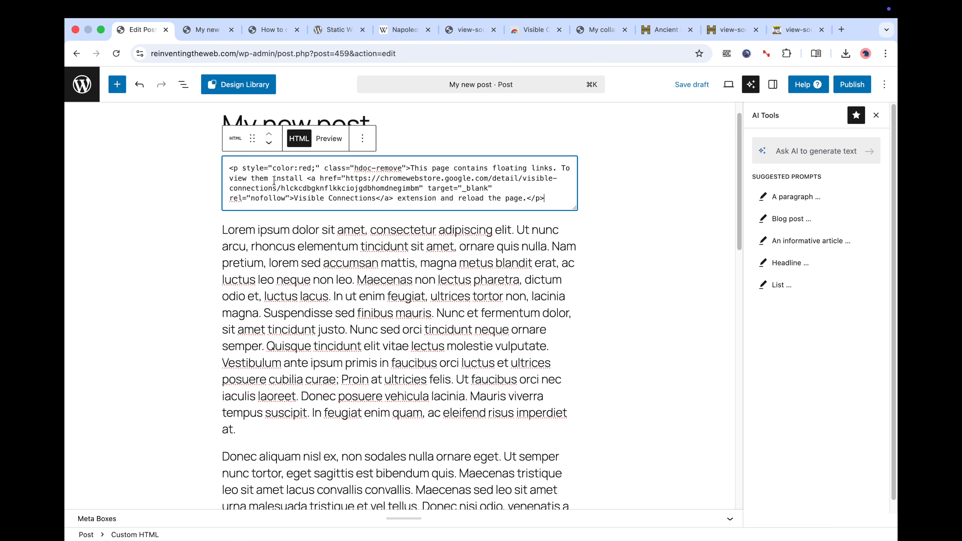
drag(273, 168, 313, 168)
click(337, 168)
drag(355, 168, 403, 167)
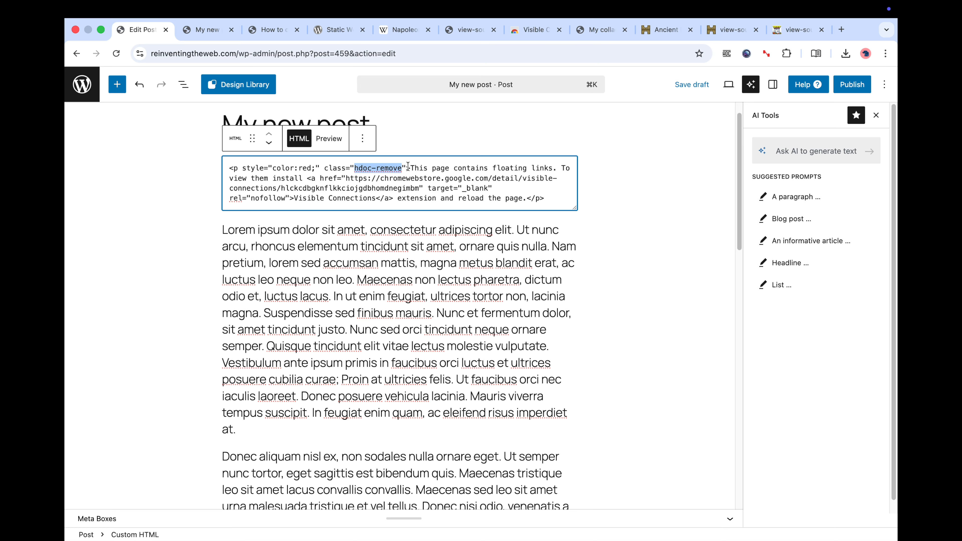
click(409, 167)
click(681, 84)
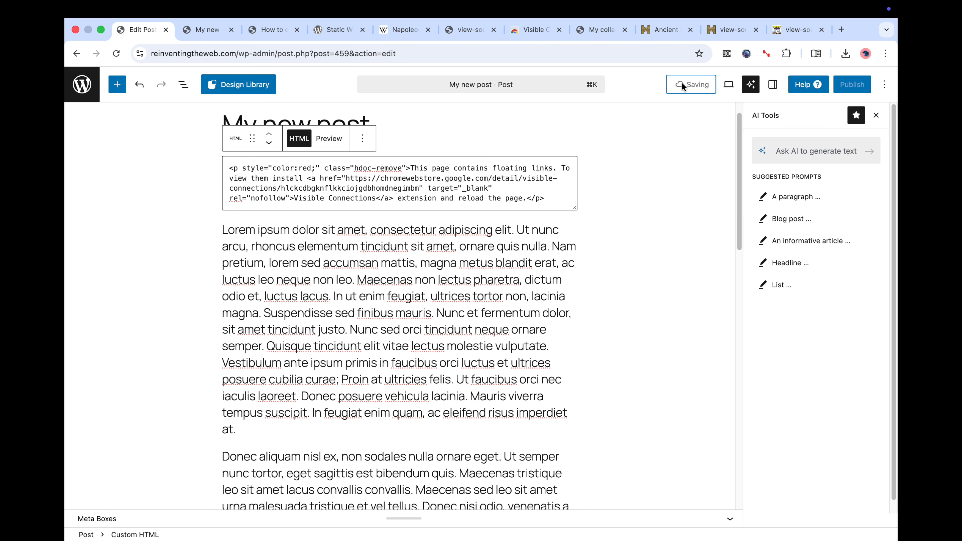
Reload the post preview and compare the HDOC view with the regular web page to check where the red notice appears
click(203, 34)
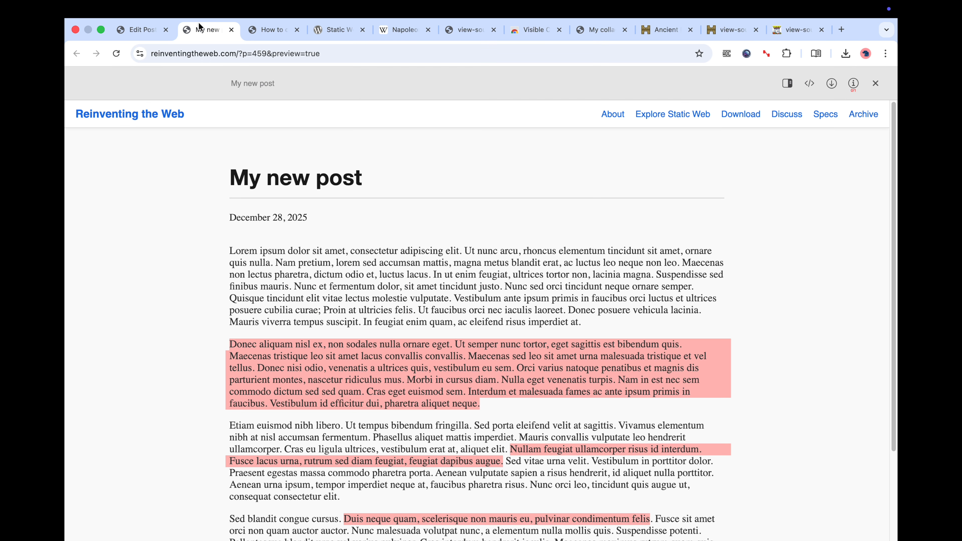
click(115, 58)
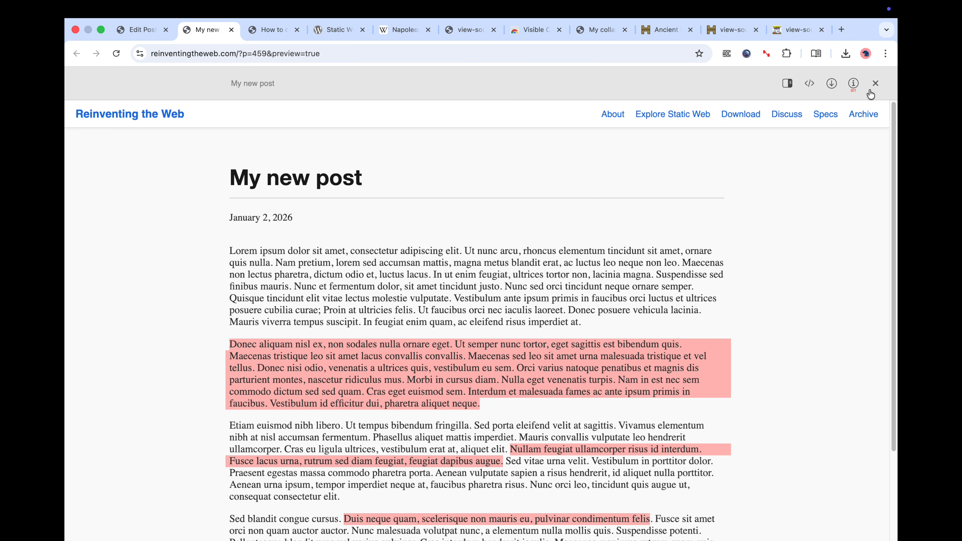
click(876, 83)
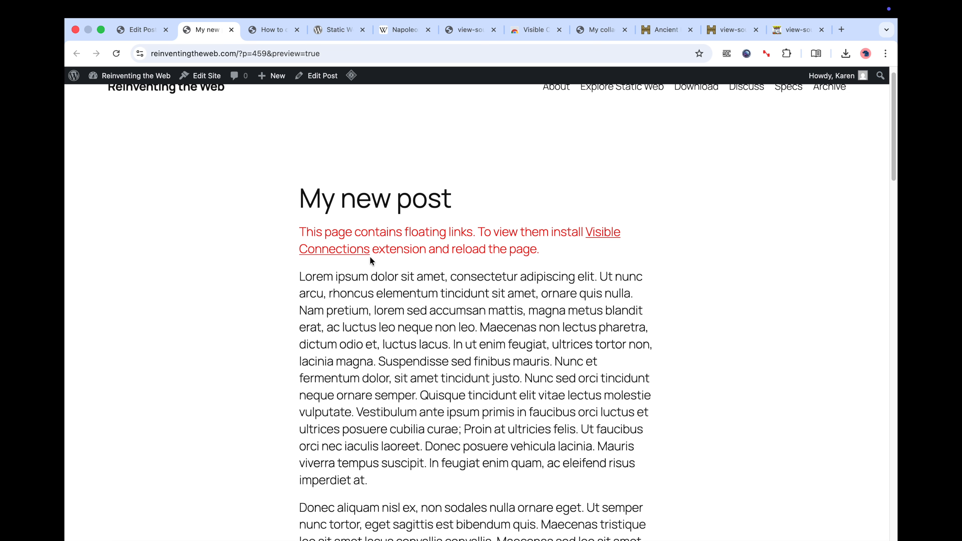
click(116, 53)
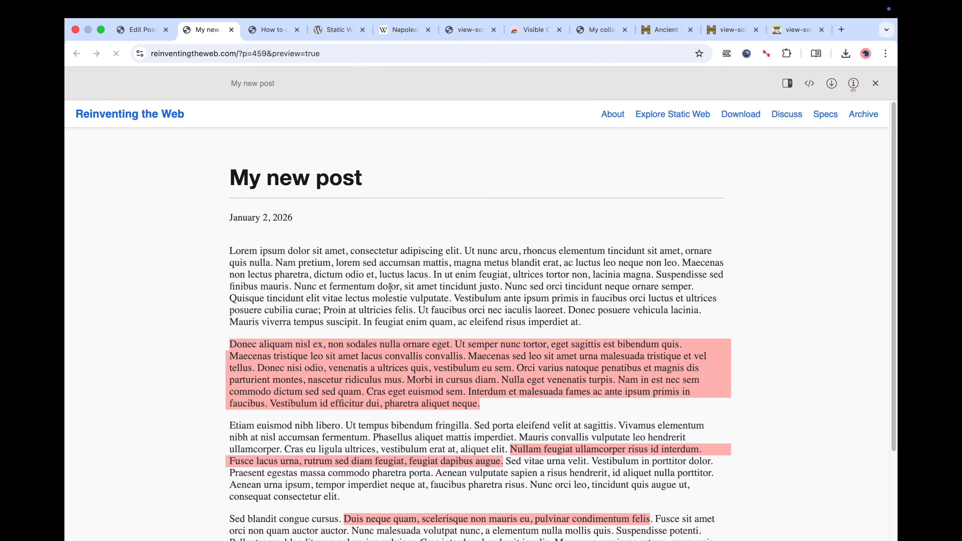
Add an empty Custom HTML block between the red notice block and the first Lorem ipsum paragraph
click(143, 30)
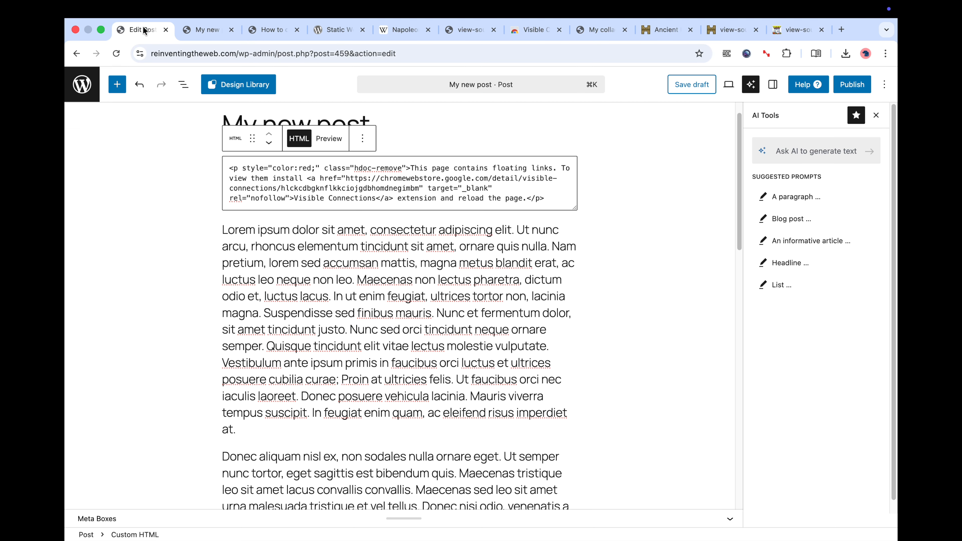
click(222, 228)
click(222, 230)
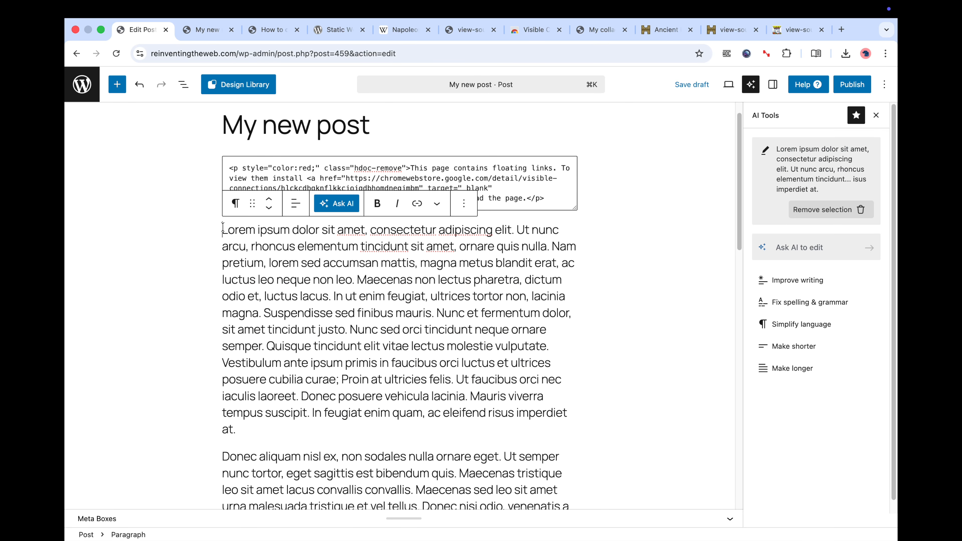
key(Return)
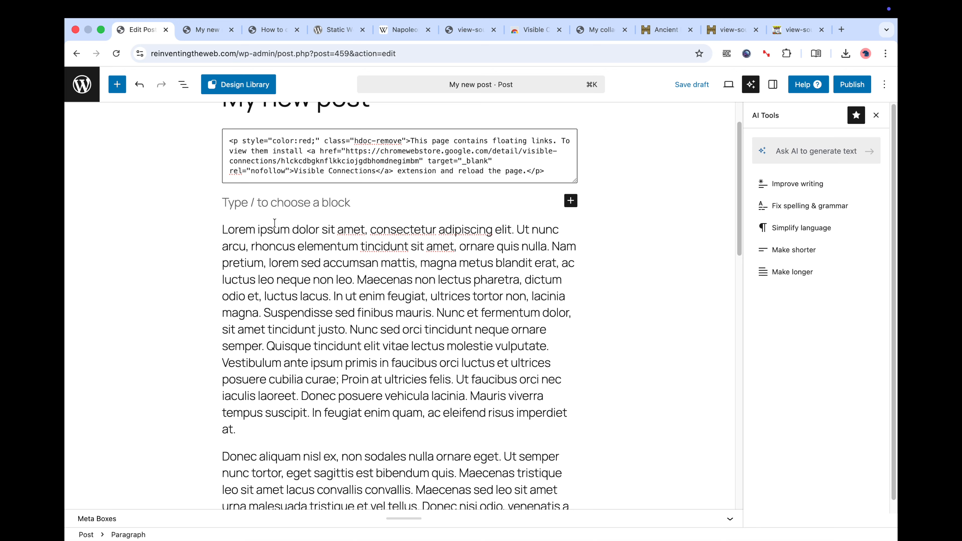
click(571, 202)
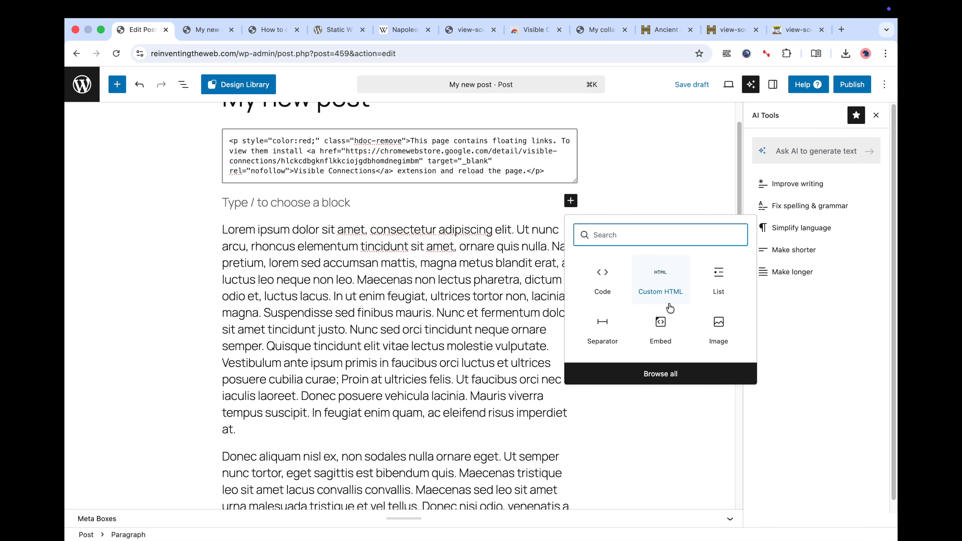
click(656, 295)
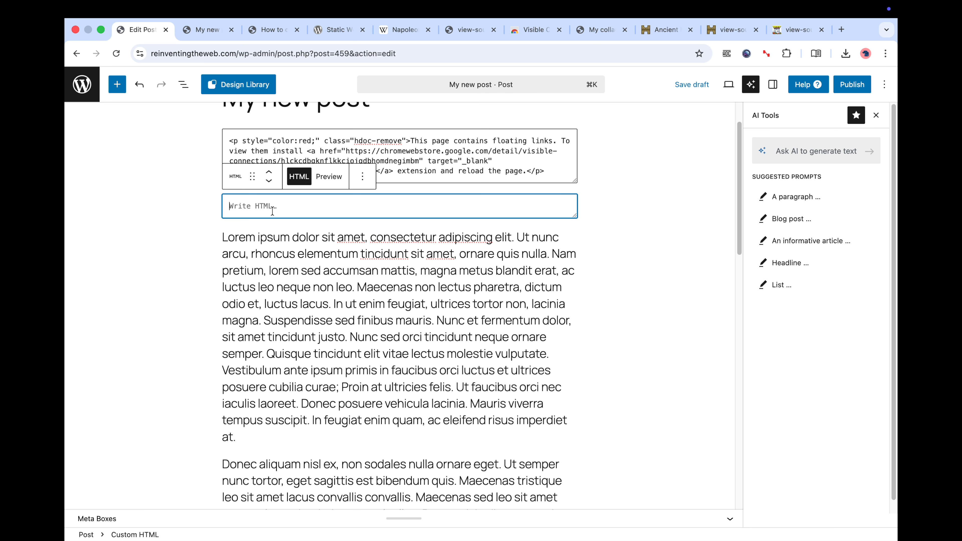
Write a p element in the new HTML block containing the text "This text is only visible in the HDOC"
text(<p)
text(></p>)
key(Left)
key(Left)
key(Left)
text(This text is only visible in )
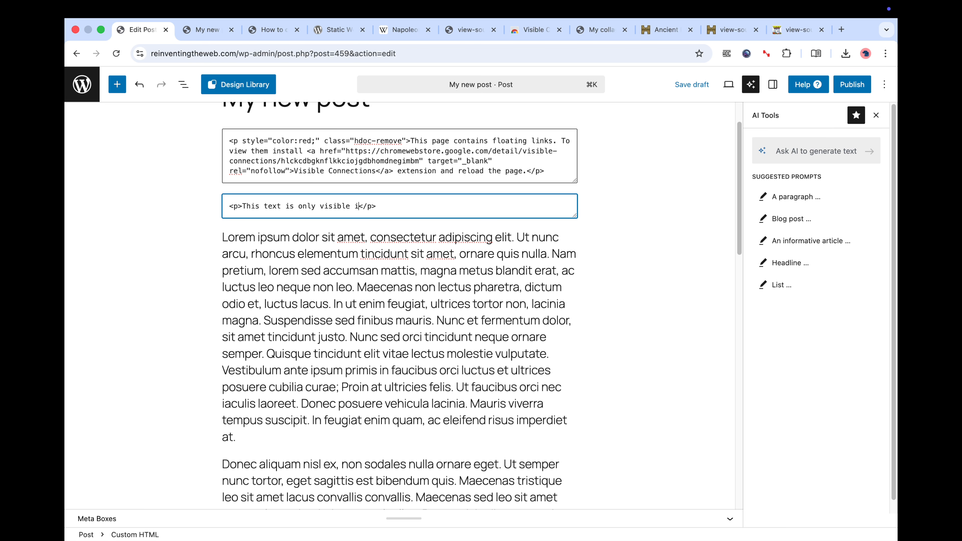
text(the HDOC)
Add style="display:none;" to the new paragraph's opening tag and save the draft
click(238, 206)
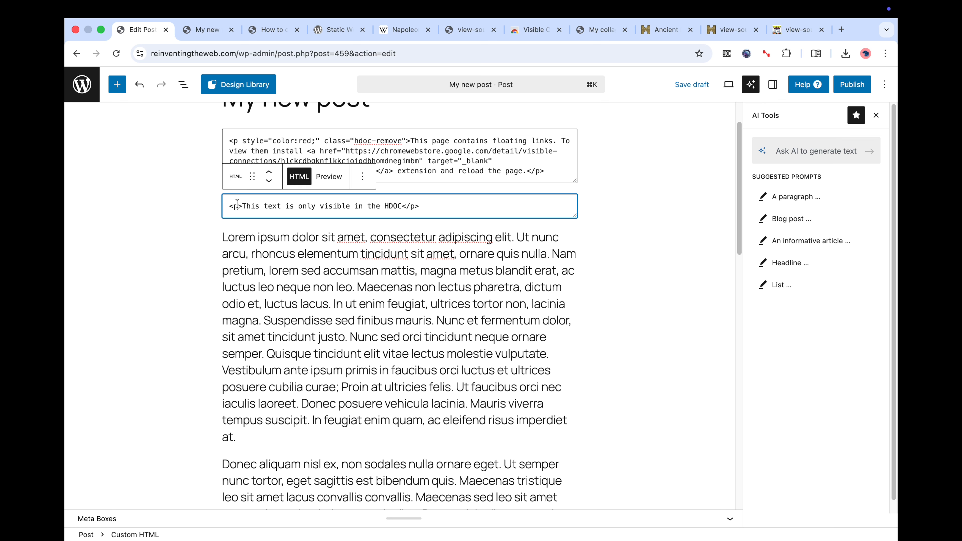
text(style="")
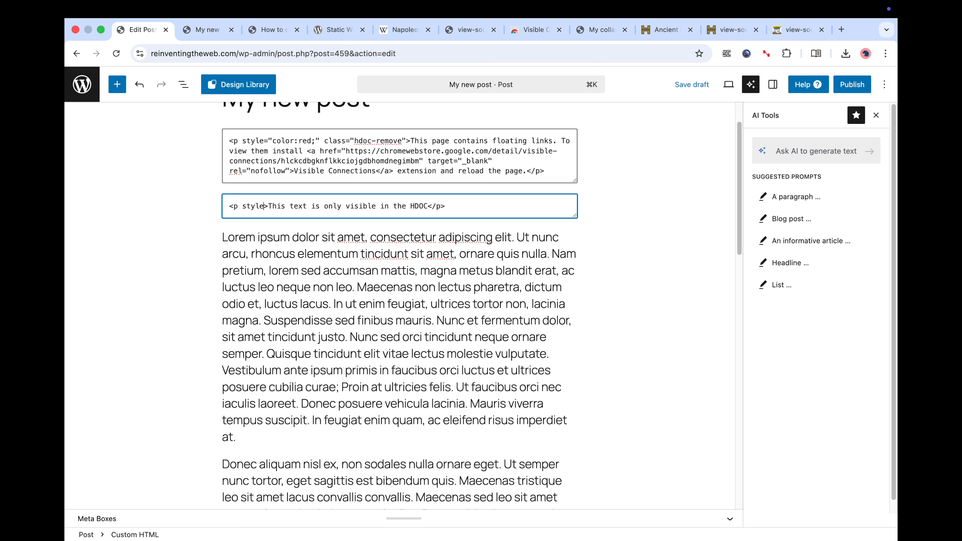
key(Left)
text(display:none;)
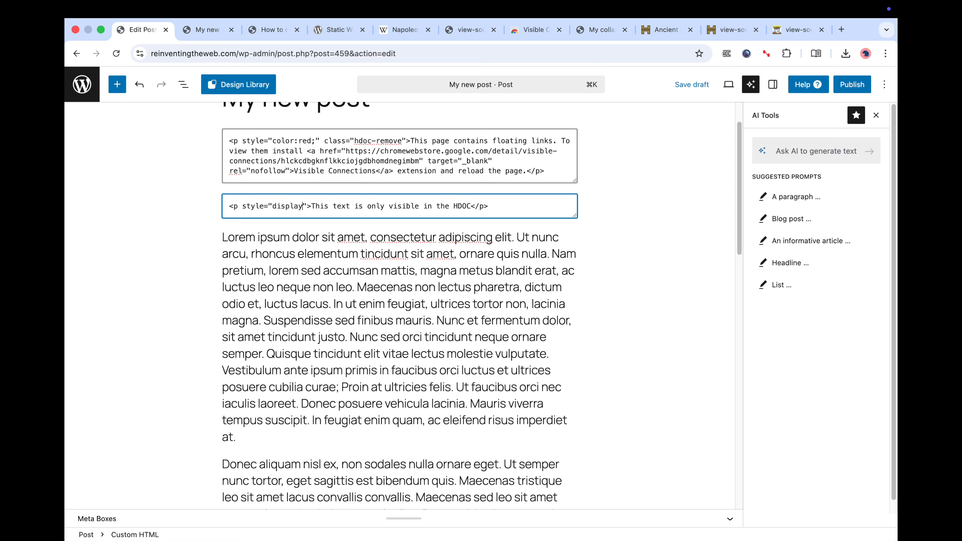
click(692, 84)
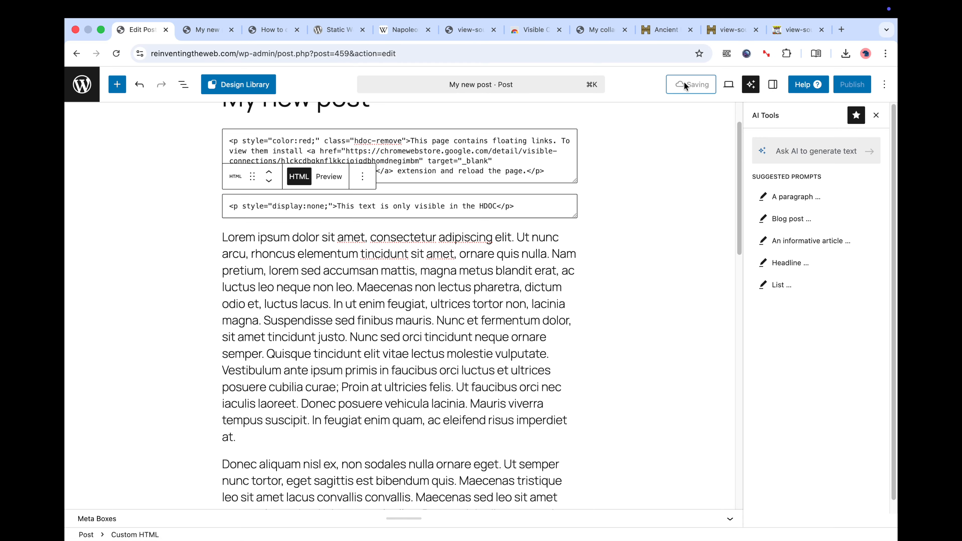
Reload the post preview and check the hidden paragraph in both the HDOC view and the regular web page
click(196, 32)
click(116, 54)
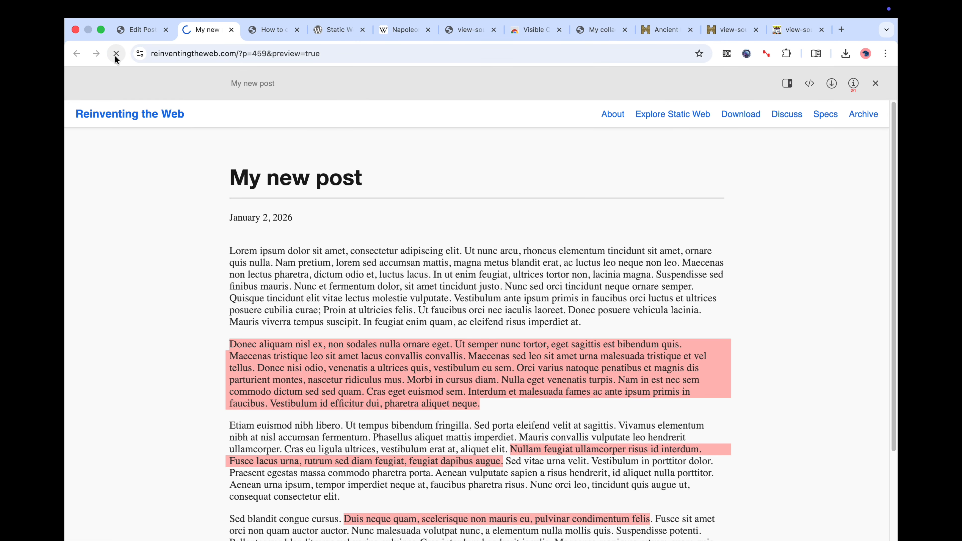
drag(389, 253, 219, 251)
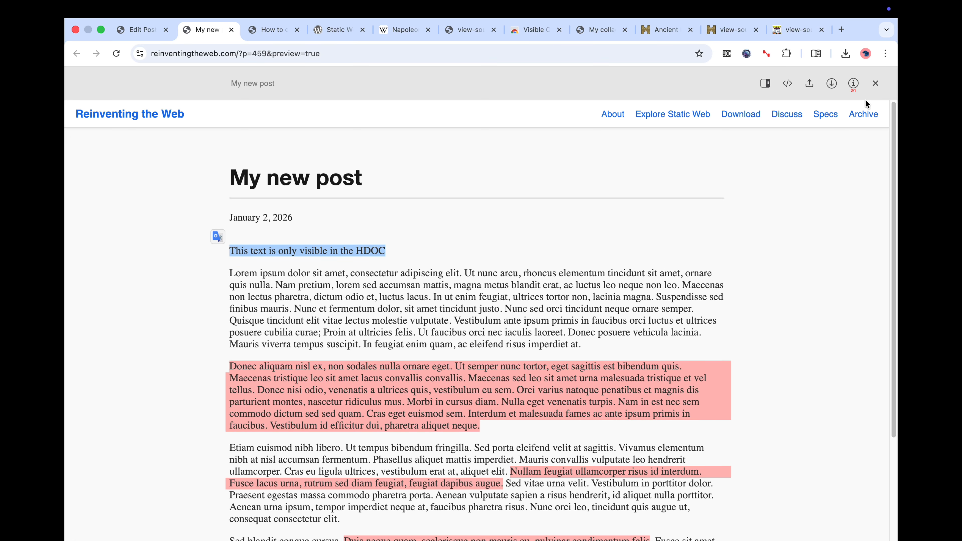
click(876, 84)
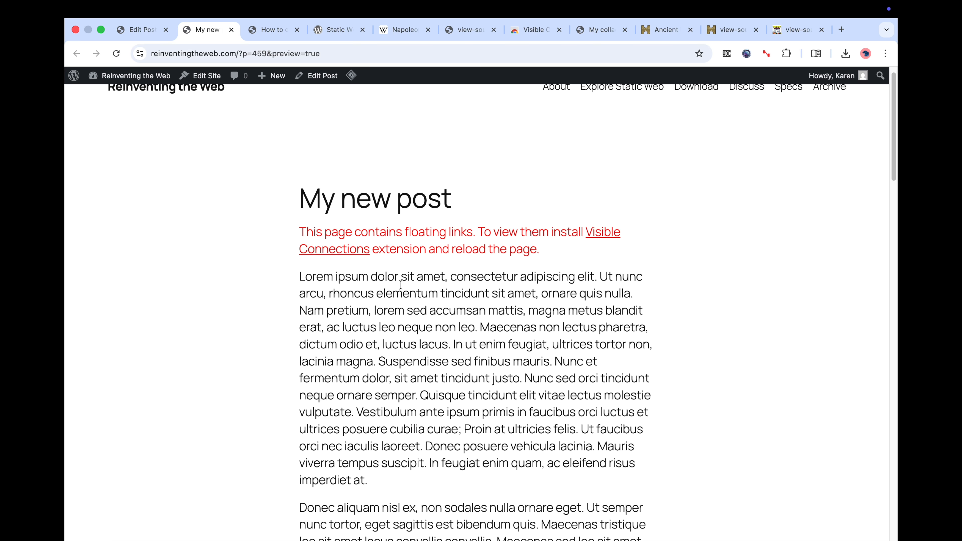
click(117, 54)
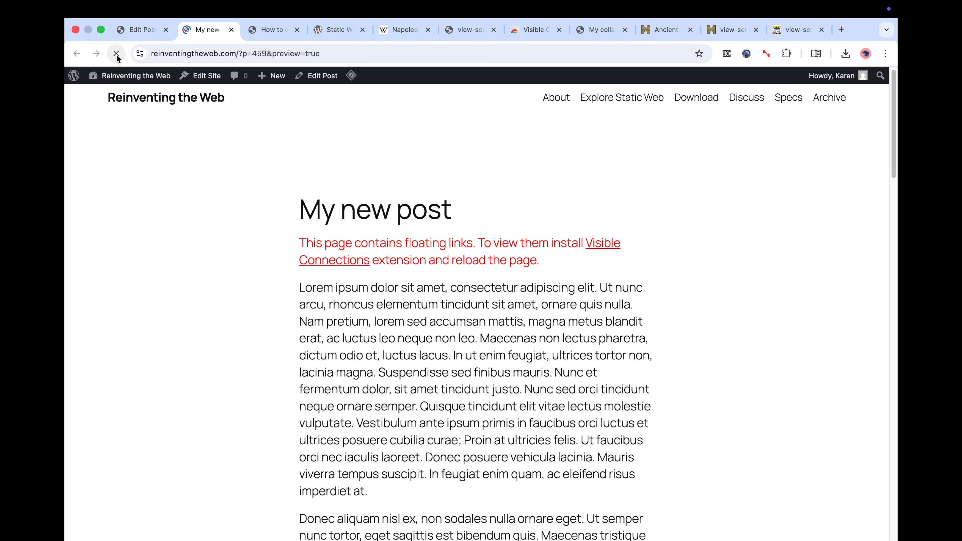
Load the post's connected documents and follow the floating link from the "Donec aliquam" paragraph to its match in the connected page
click(832, 84)
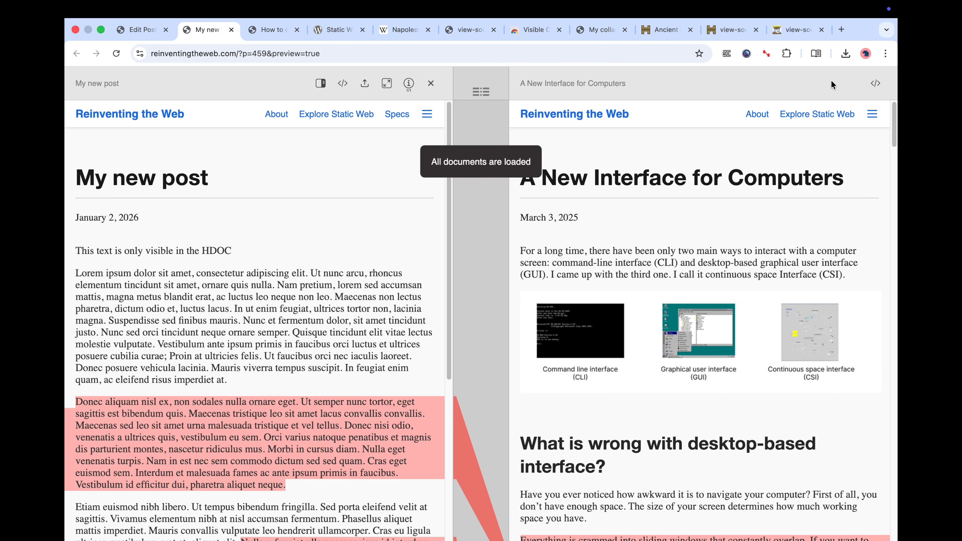
click(338, 419)
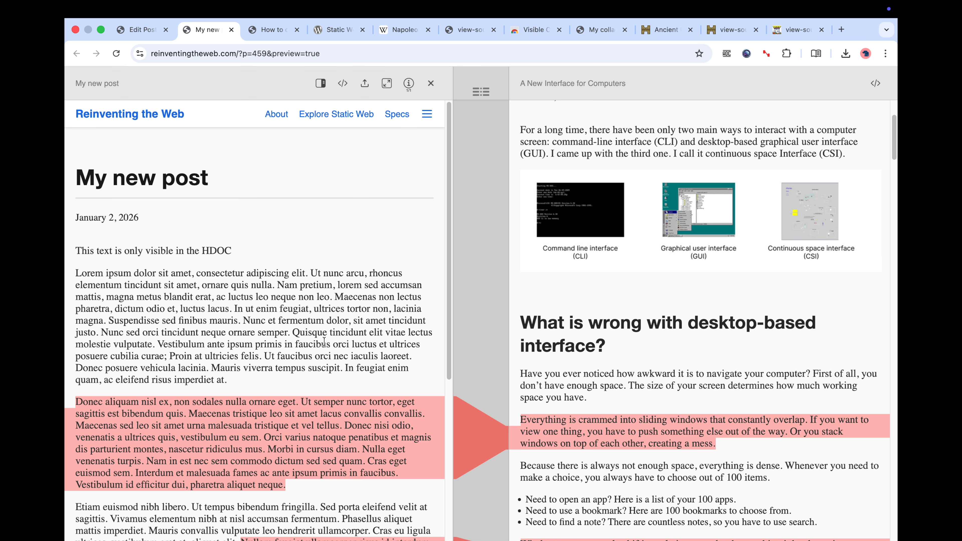
scroll(324, 343, down, 3)
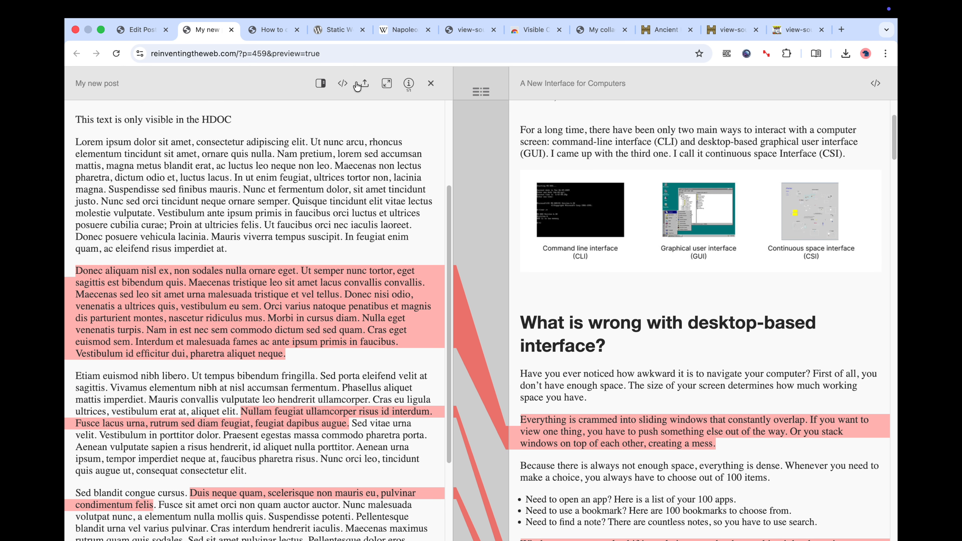
Show the original flinks, examine their positions in the post's text, and return to the modified floating links list
click(479, 93)
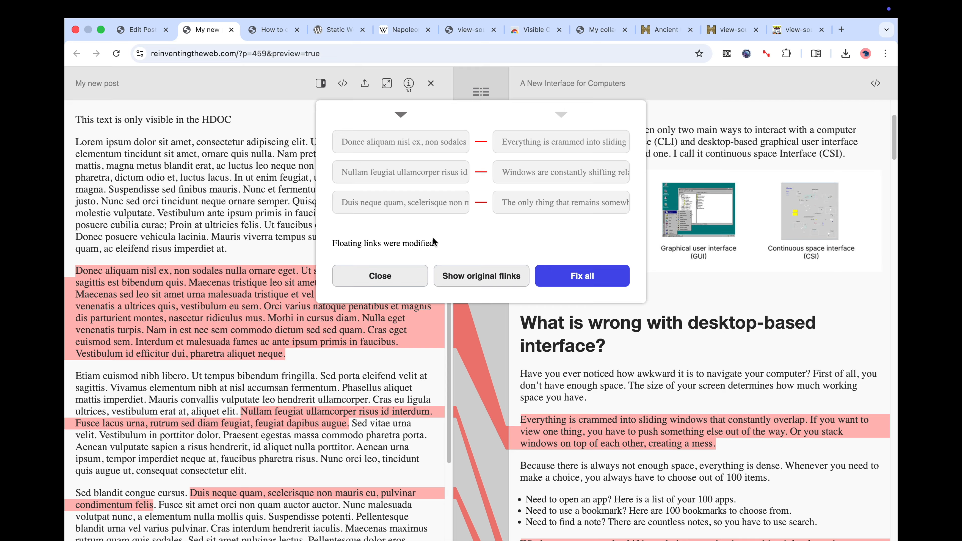
click(485, 278)
click(254, 212)
scroll(249, 175, up, 3)
scroll(247, 266, down, 5)
scroll(245, 292, up, 2)
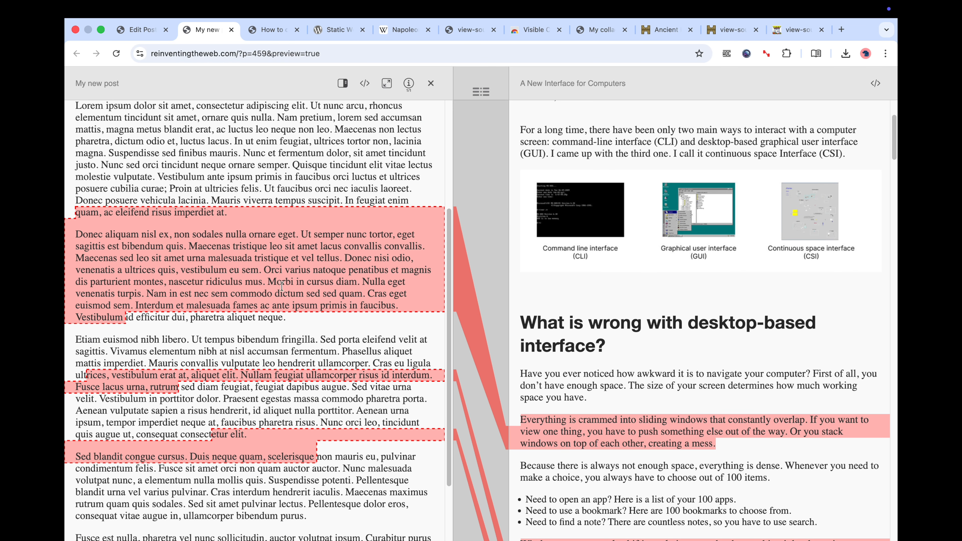
click(479, 93)
click(543, 253)
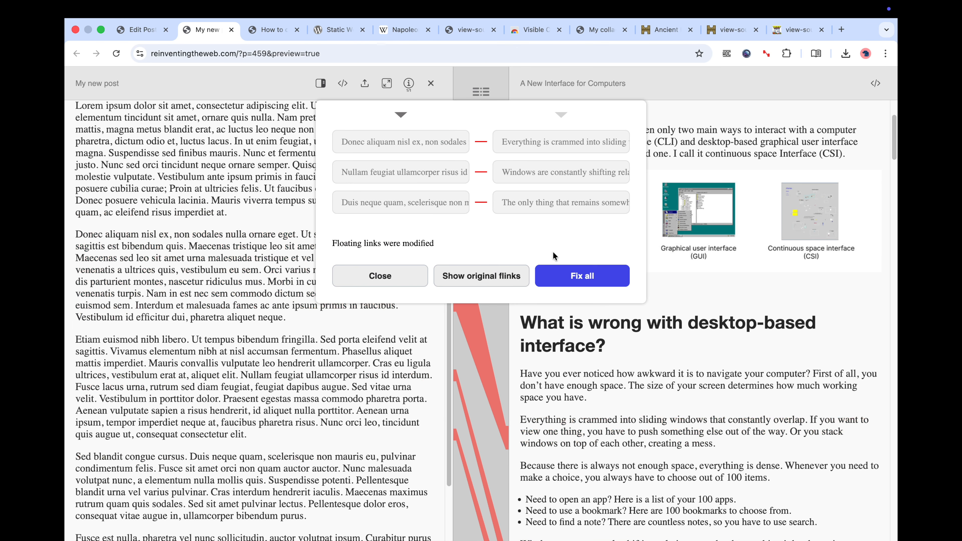
Close the modified floating links list and copy the source code of the post's exported connections
click(379, 276)
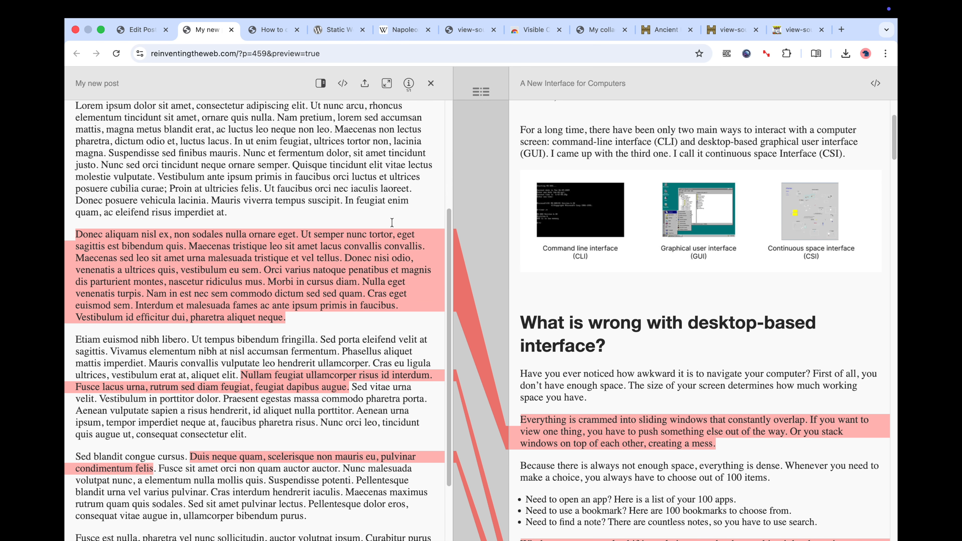
click(365, 83)
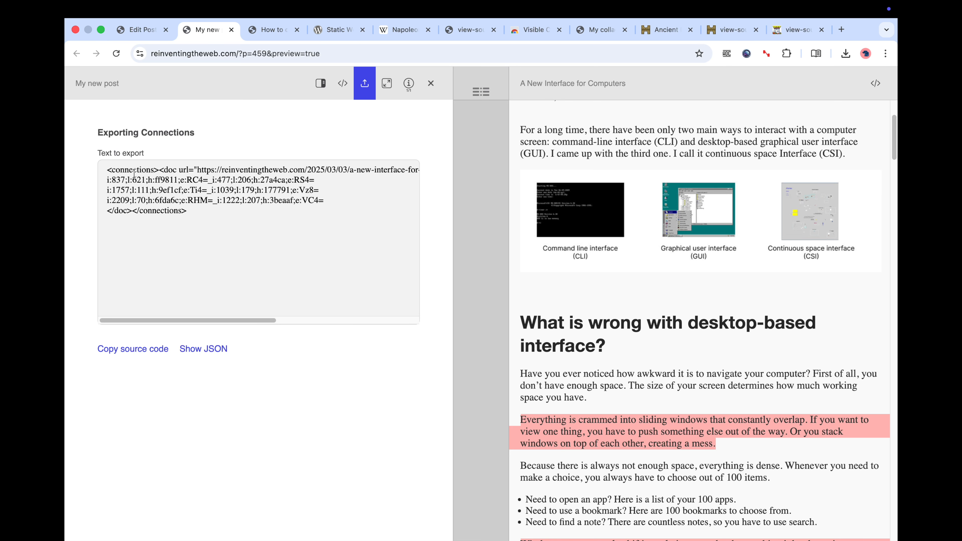
click(139, 350)
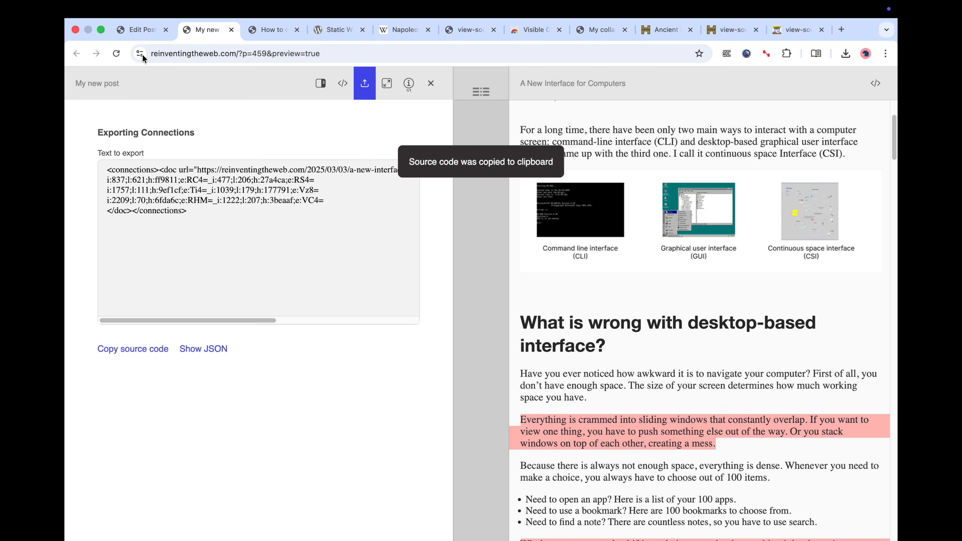
Replace the post's Connections Info with the copied connections source code and save the draft
click(138, 30)
click(772, 84)
click(759, 116)
scroll(814, 303, down, 10)
click(784, 388)
key(super+a)
key(super+v)
click(692, 88)
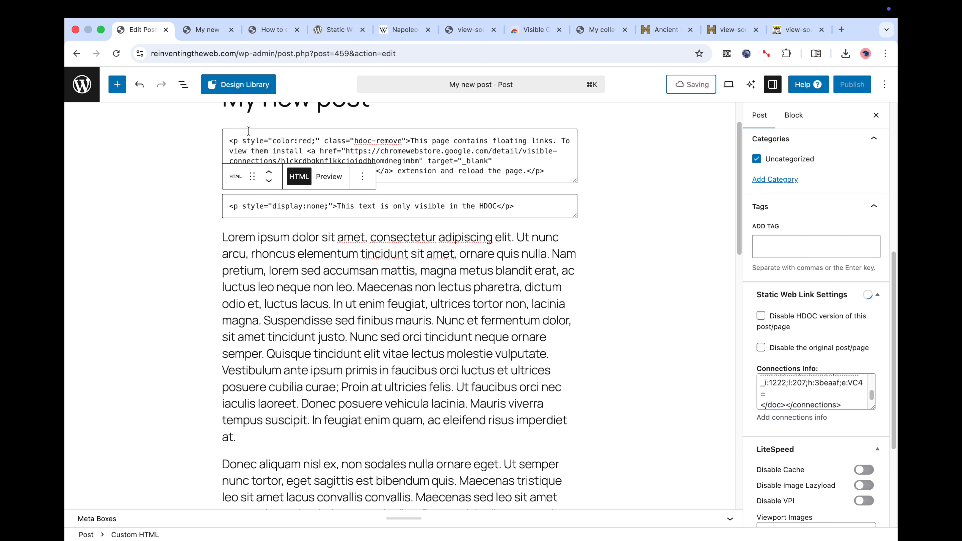
Reload the post preview and check the visible connections between the post and "A New Interface for Computers"
click(203, 30)
click(116, 53)
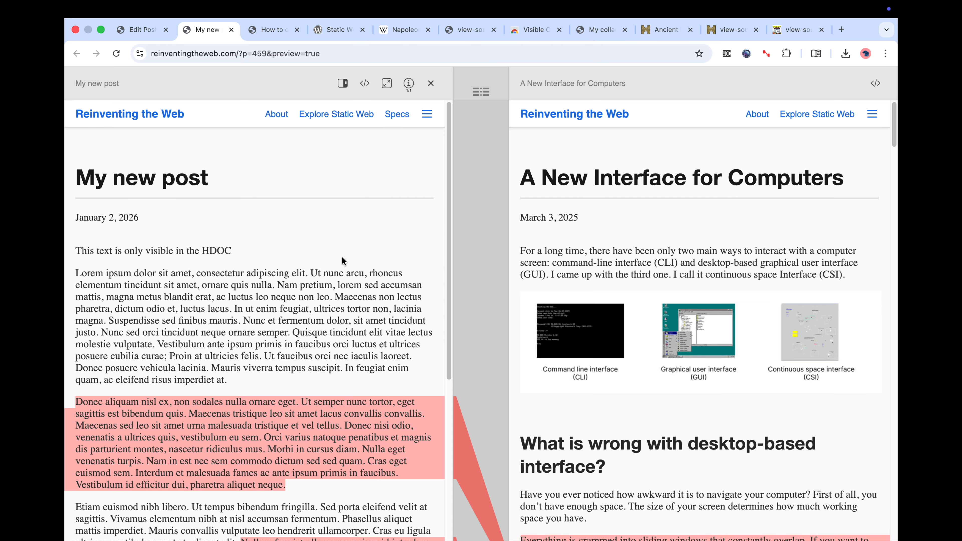
scroll(343, 261, down, 5)
scroll(572, 297, down, 6)
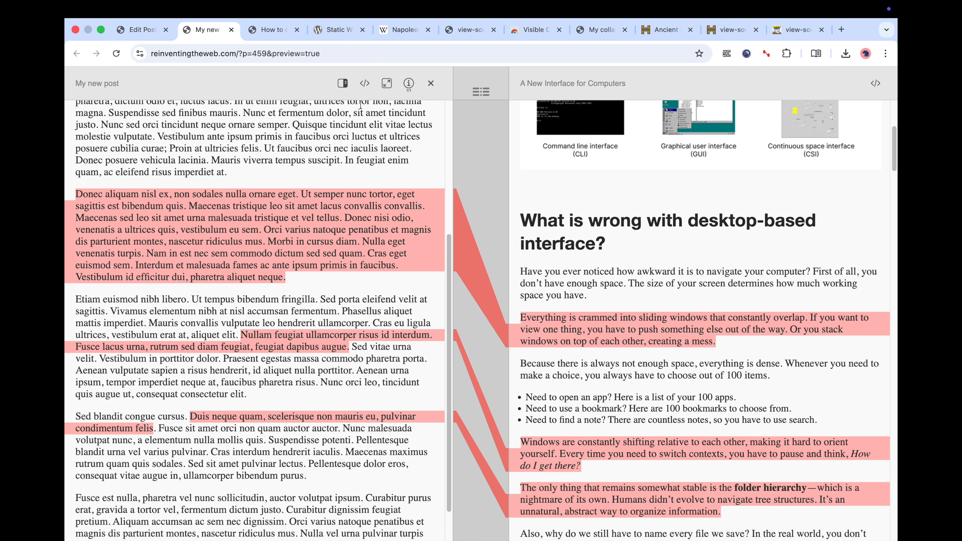
scroll(361, 105, down, 1)
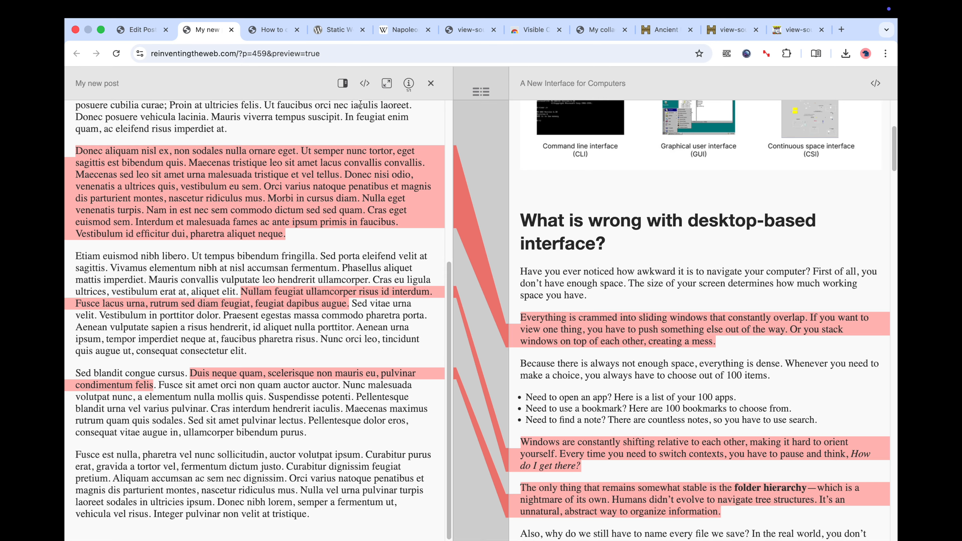
scroll(360, 104, up, 4)
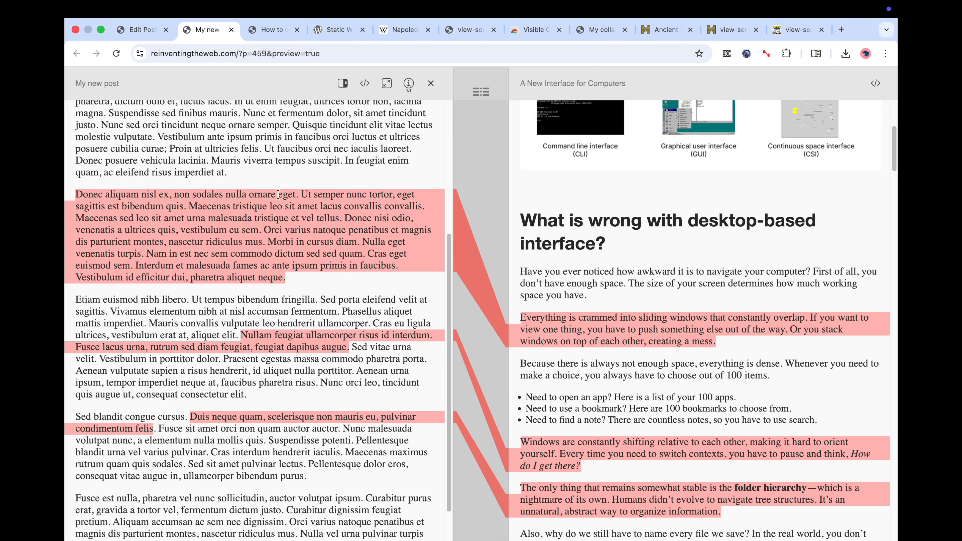
scroll(277, 194, up, 2)
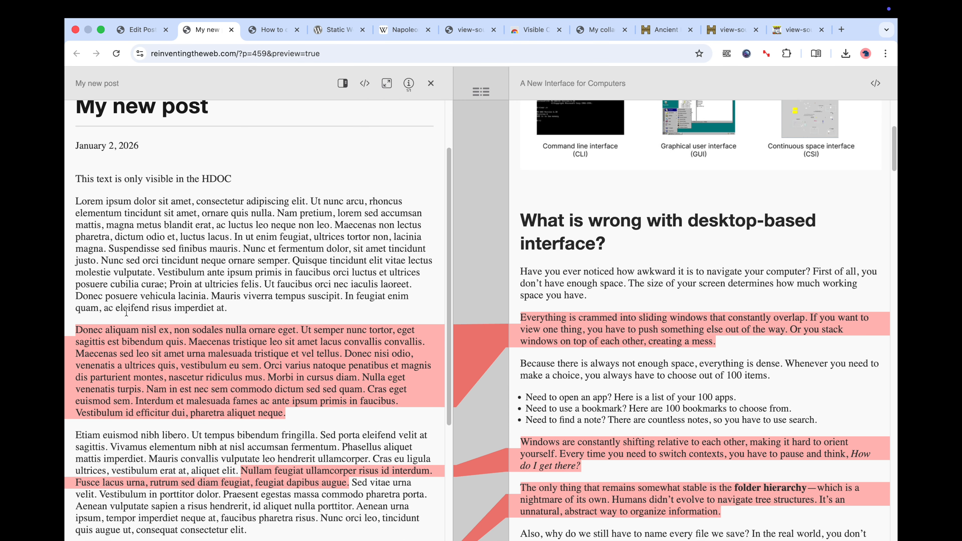
Insert "1" directly before "aliquam" at the start of the post's "Donec aliquam" paragraph and save the draft
drag(78, 330, 172, 332)
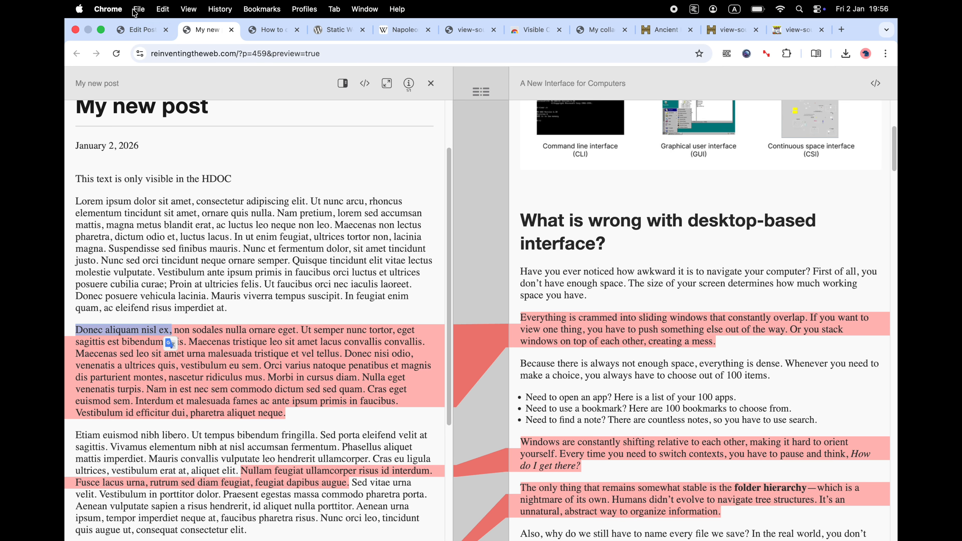
click(133, 31)
scroll(261, 284, down, 3)
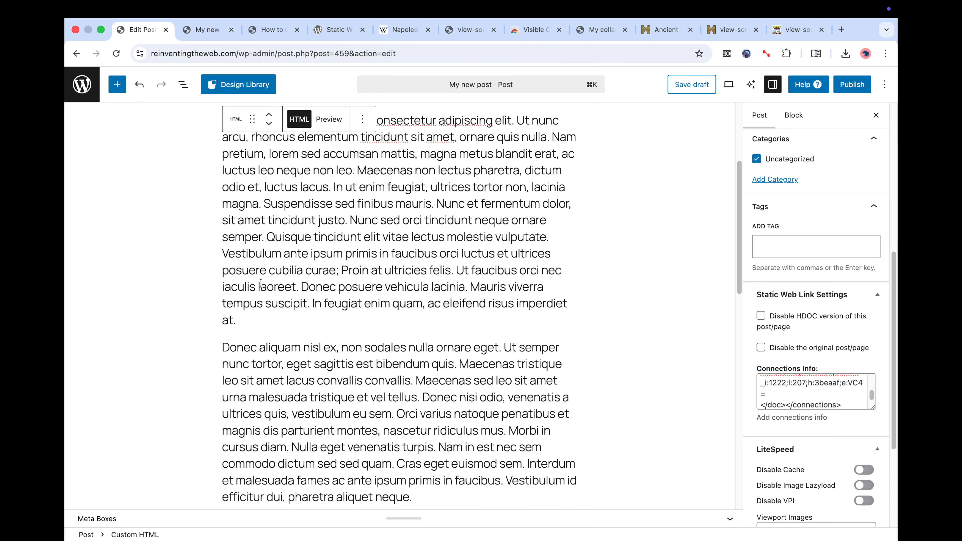
click(259, 345)
text(1)
click(696, 86)
Reload the edited post's preview, check its highlighted floating links, and load the connected documents
click(207, 30)
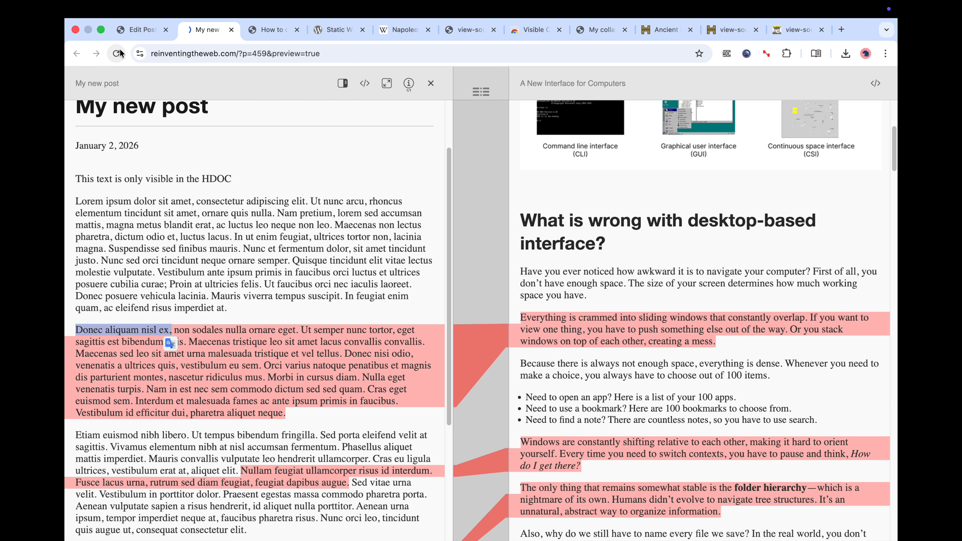
scroll(343, 319, down, 4)
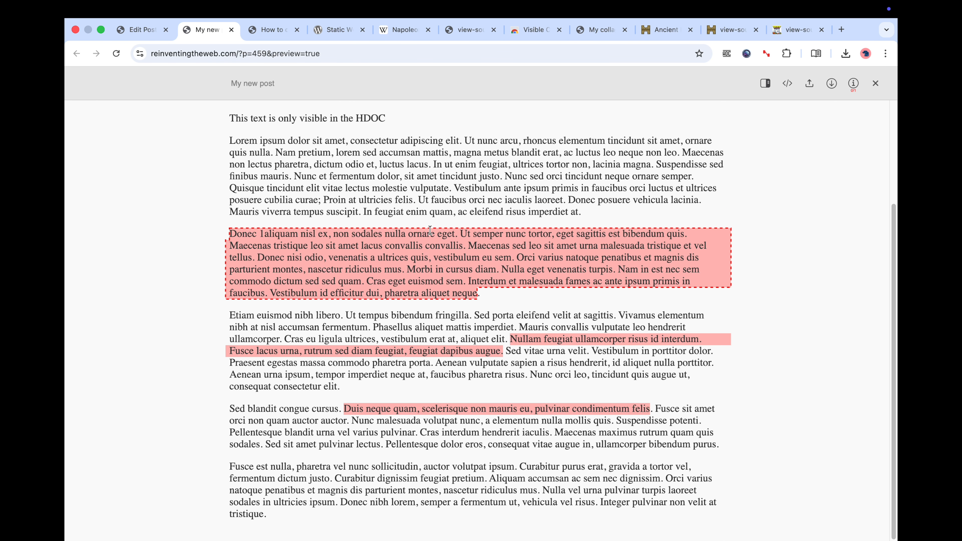
click(832, 84)
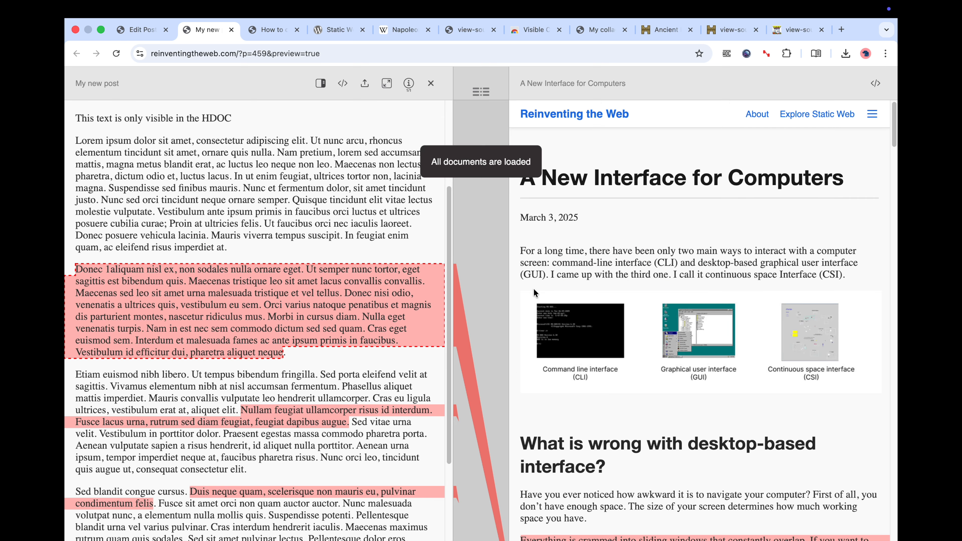
Delete the "Donec 1aliquam" paragraph's broken floating link and reconnect the whole paragraph to the "Everything is crammed into sliding windows" paragraph
scroll(535, 292, down, 4)
click(477, 323)
key(BackSpace)
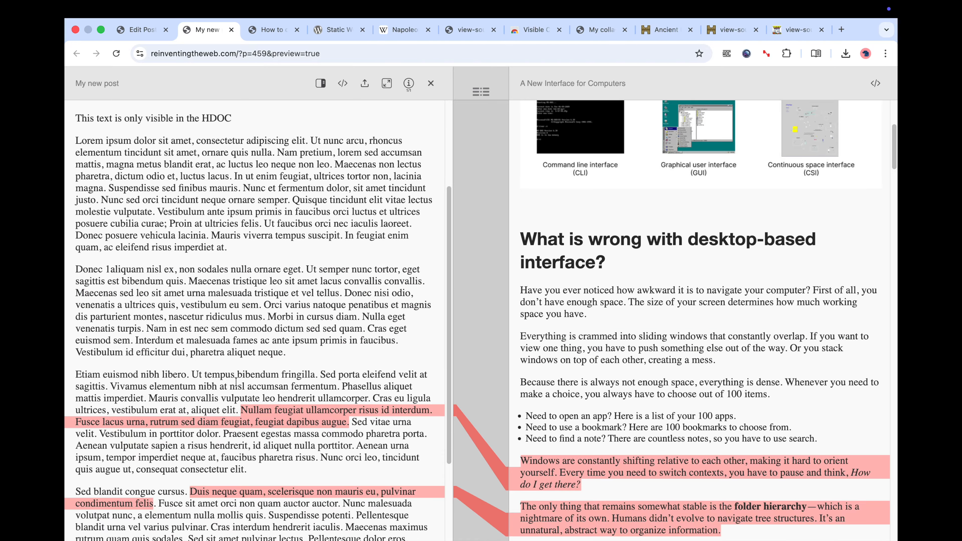
drag(288, 355, 76, 256)
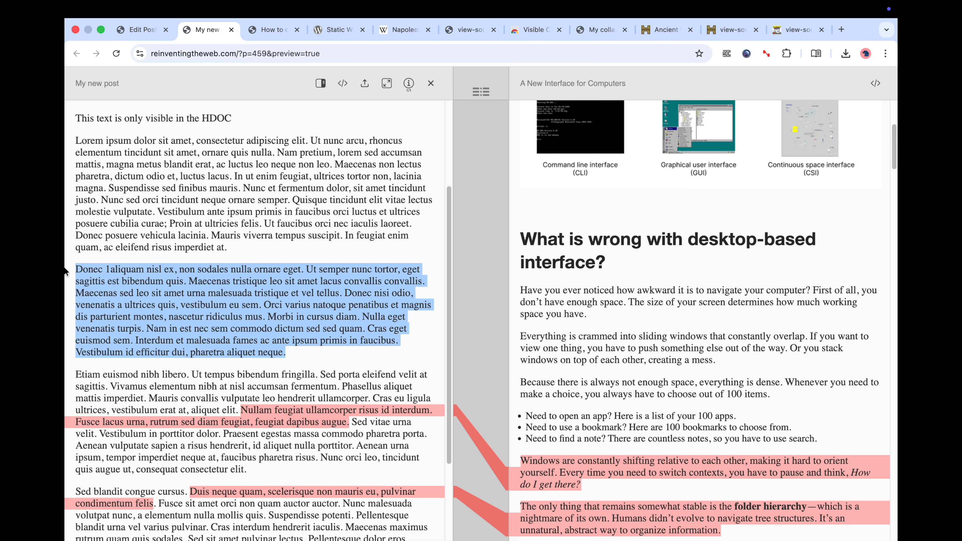
drag(518, 338, 739, 360)
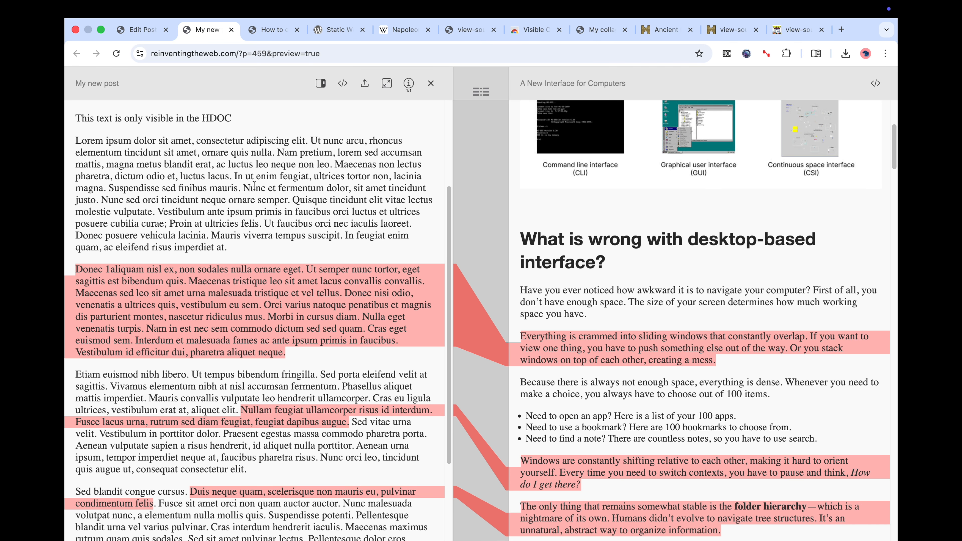
Replace the post's Connections Info with the newly exported connections source code, save the draft, and reload the preview
click(365, 84)
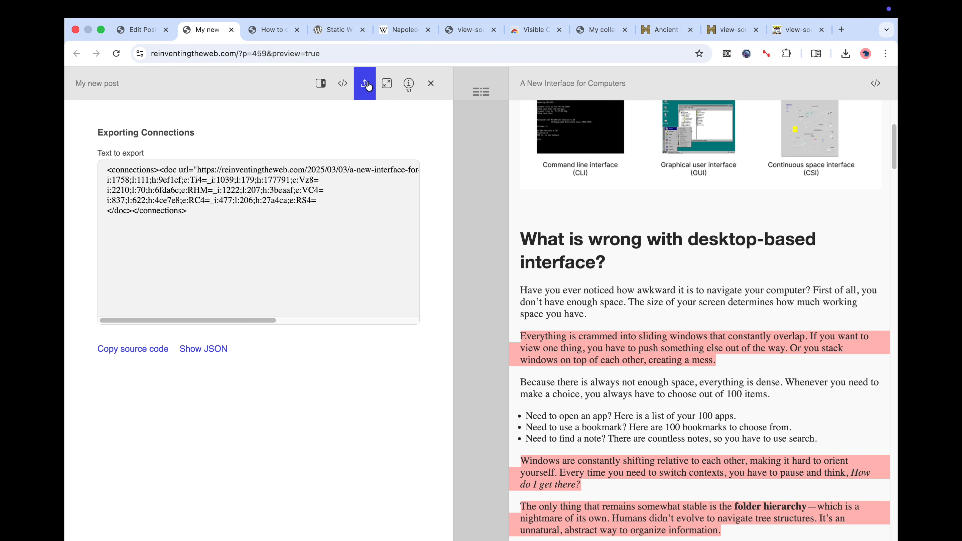
click(119, 349)
key(ctrl+shift+Tab)
click(788, 391)
key(super+a)
key(BackSpace)
key(super+v)
click(693, 83)
key(ctrl+Tab)
click(116, 55)
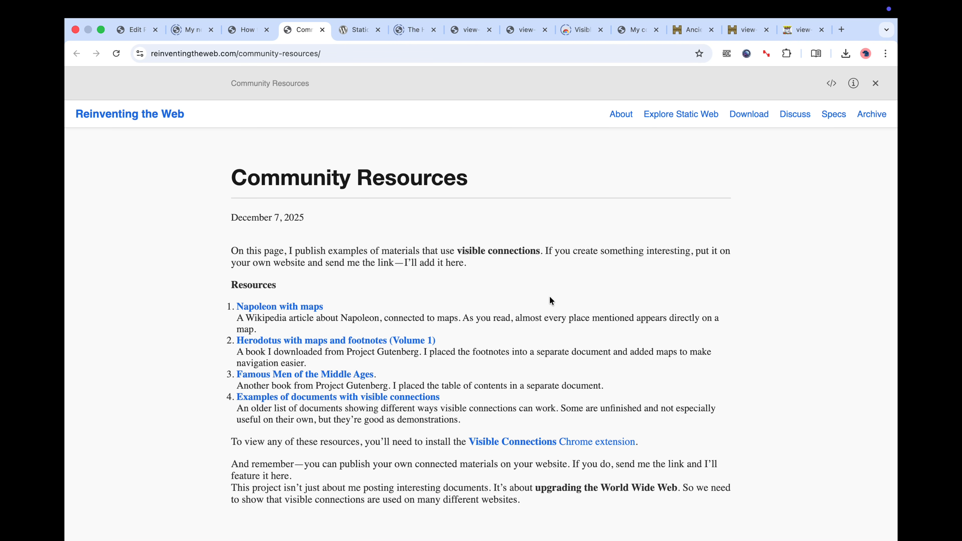
View the settings and links of the Visible Connections extension from the Community Resources page and close its popup
click(767, 54)
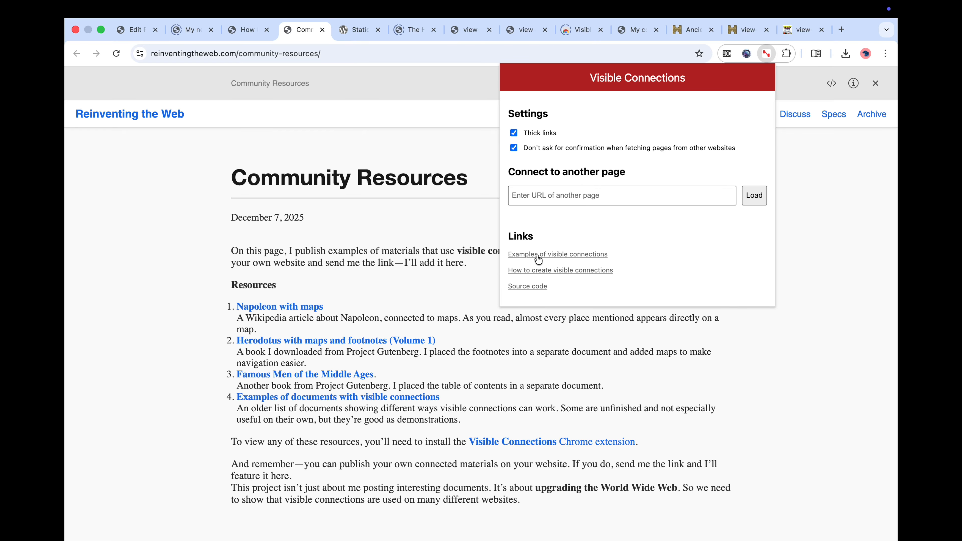
click(457, 227)
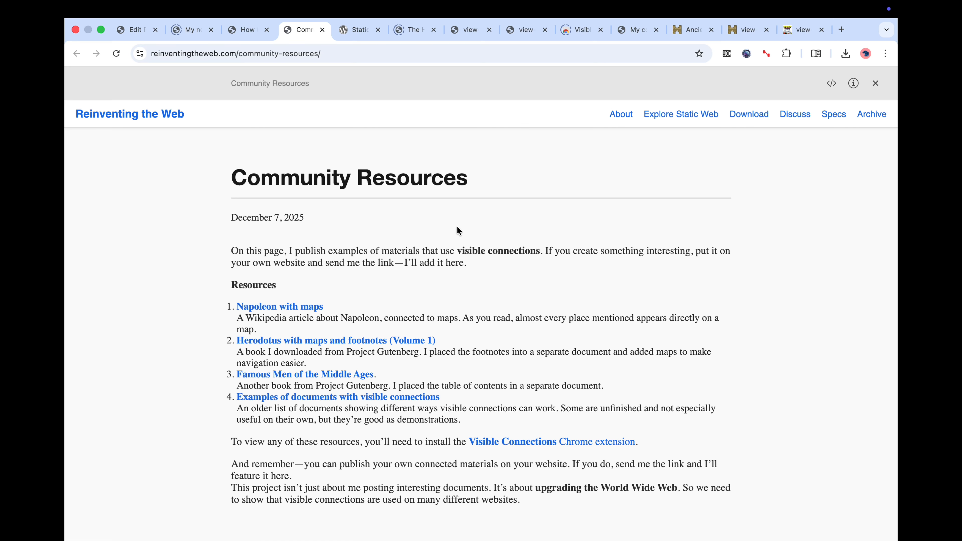